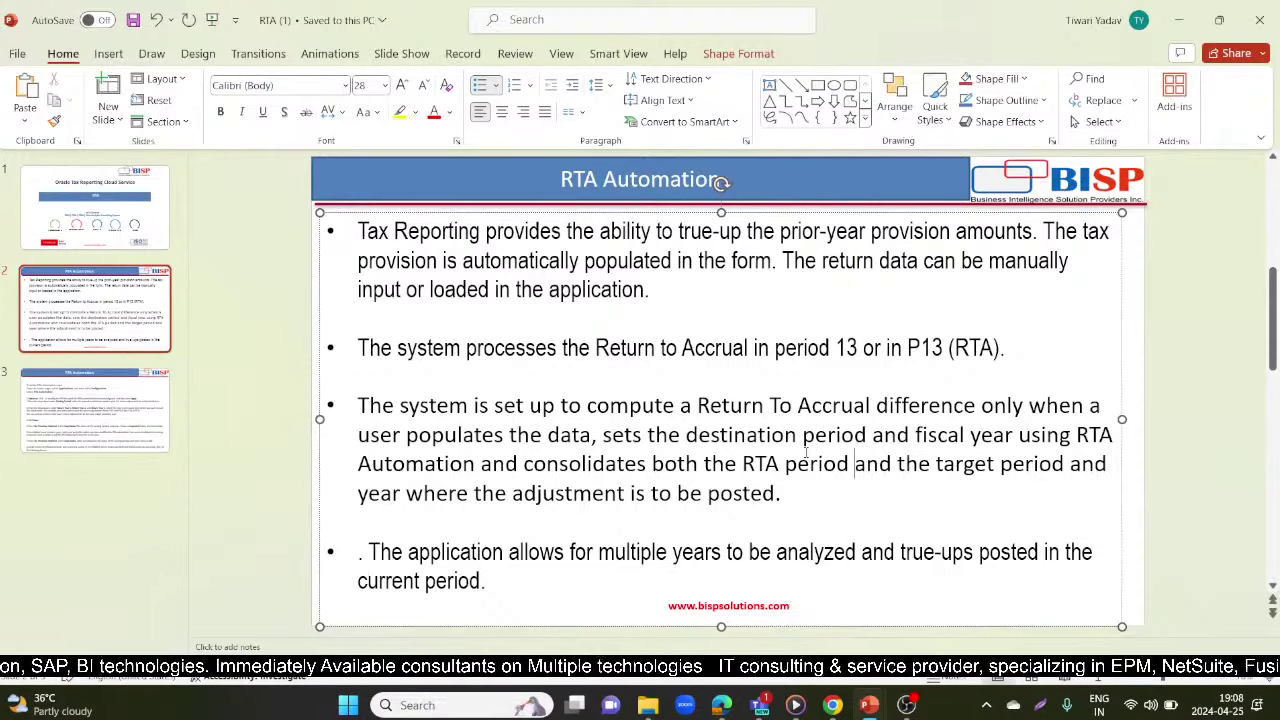
Switch from the presentation to EPM Cloud Tax Reporting in the browser and open the Tax Provision National package
left_click(737, 712)
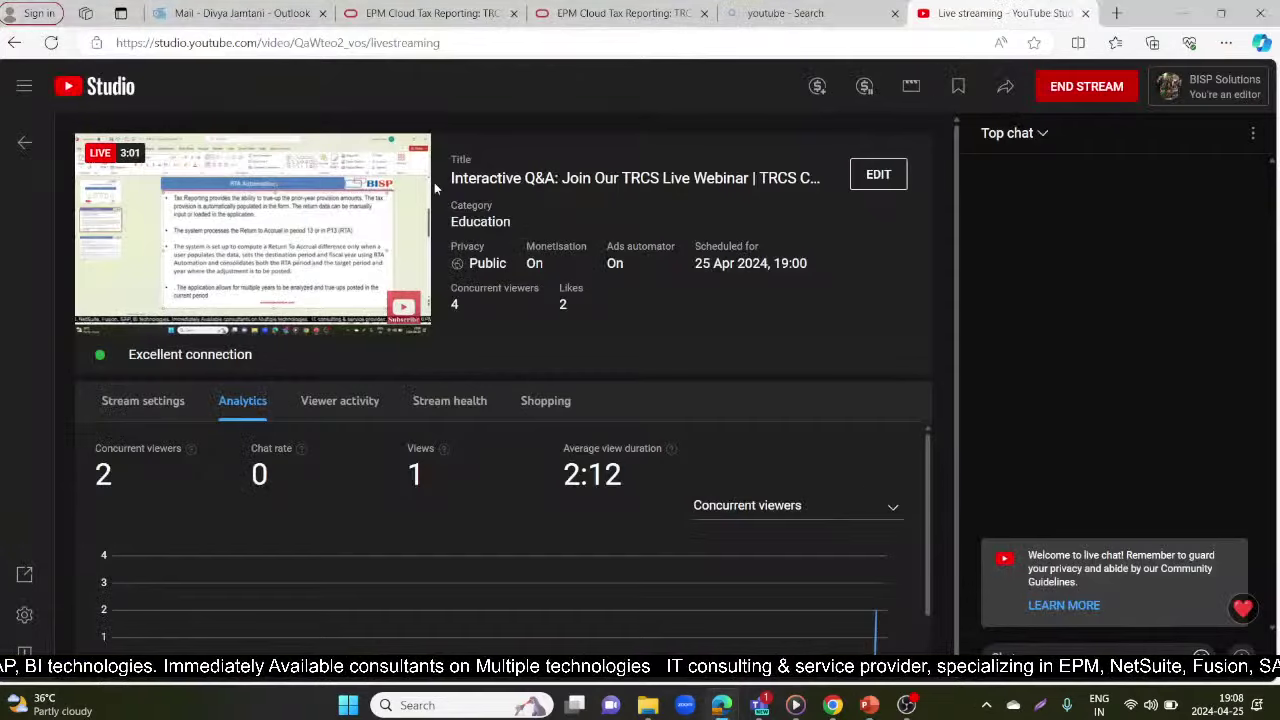
left_click(465, 12)
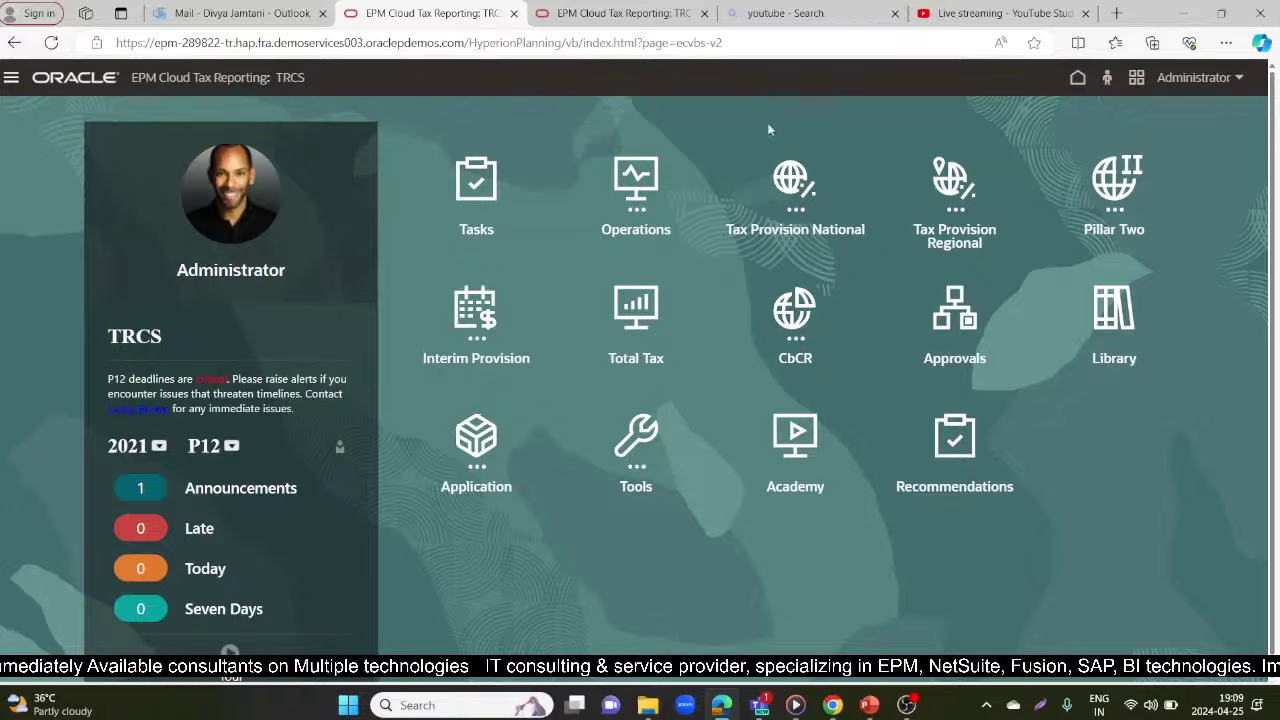
left_click(787, 186)
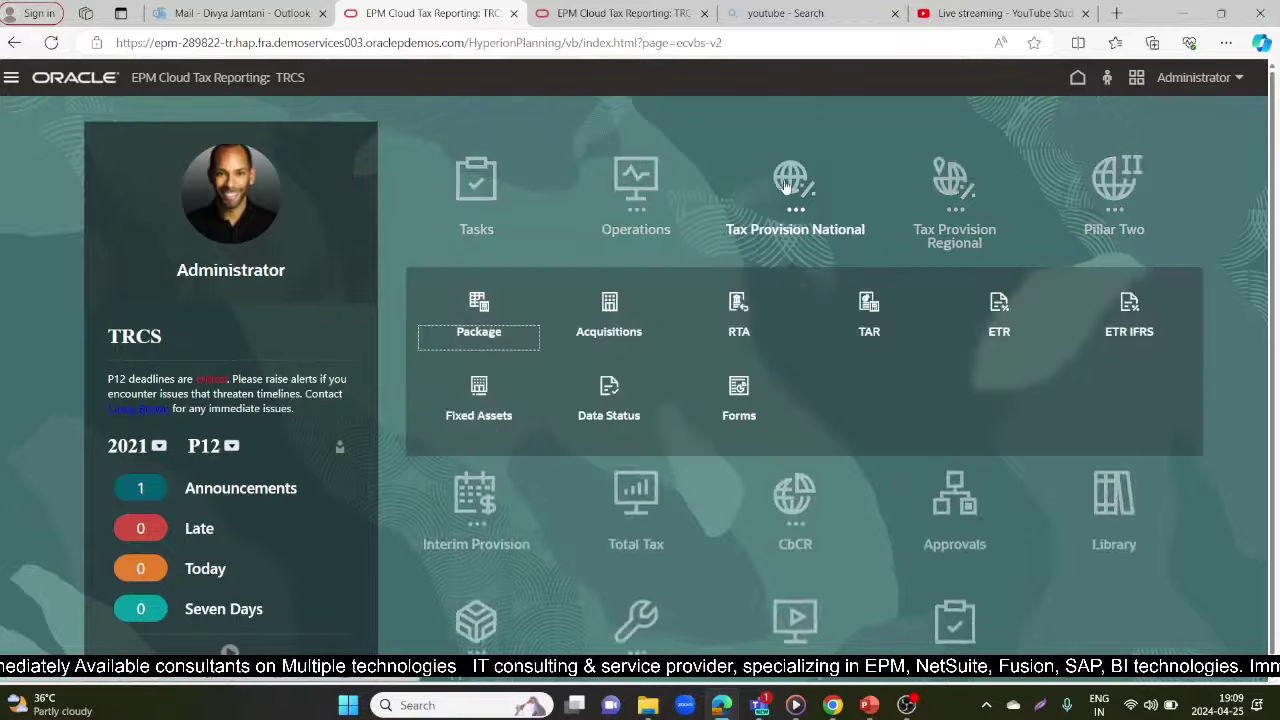
left_click(475, 312)
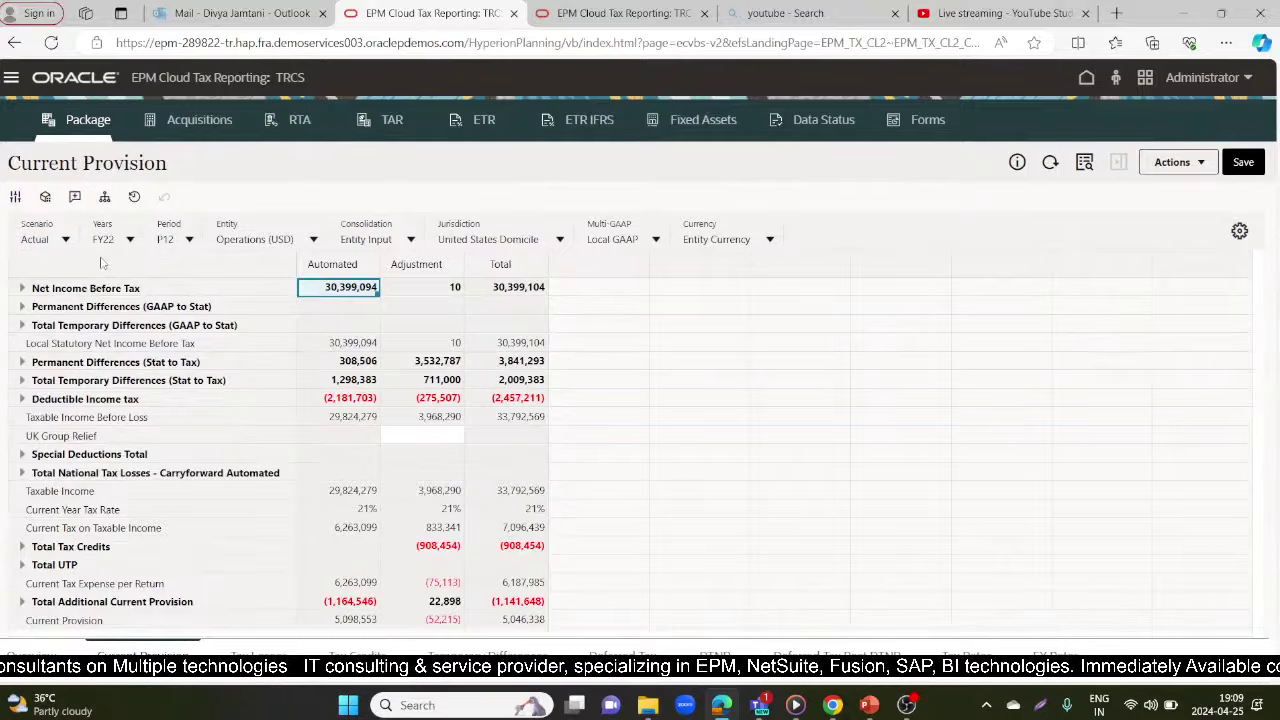
Set the Current Provision form to year FY21 and period RTA
left_click(129, 241)
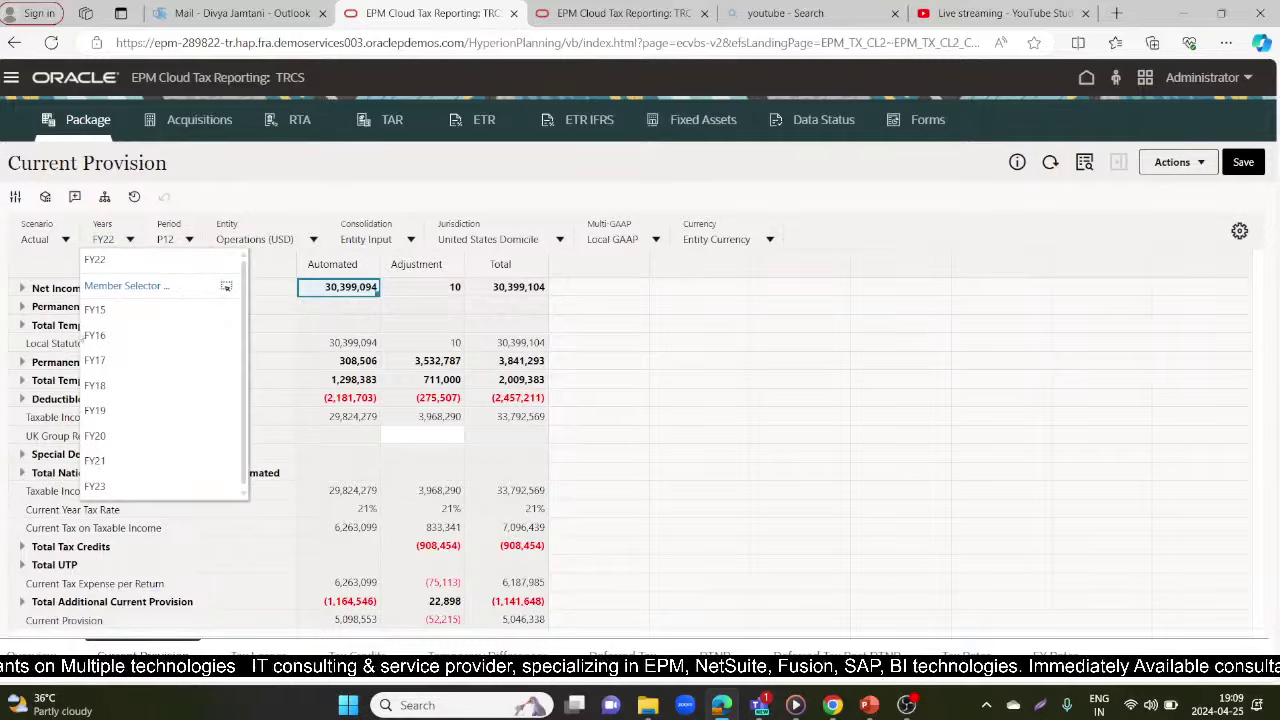
left_click(96, 460)
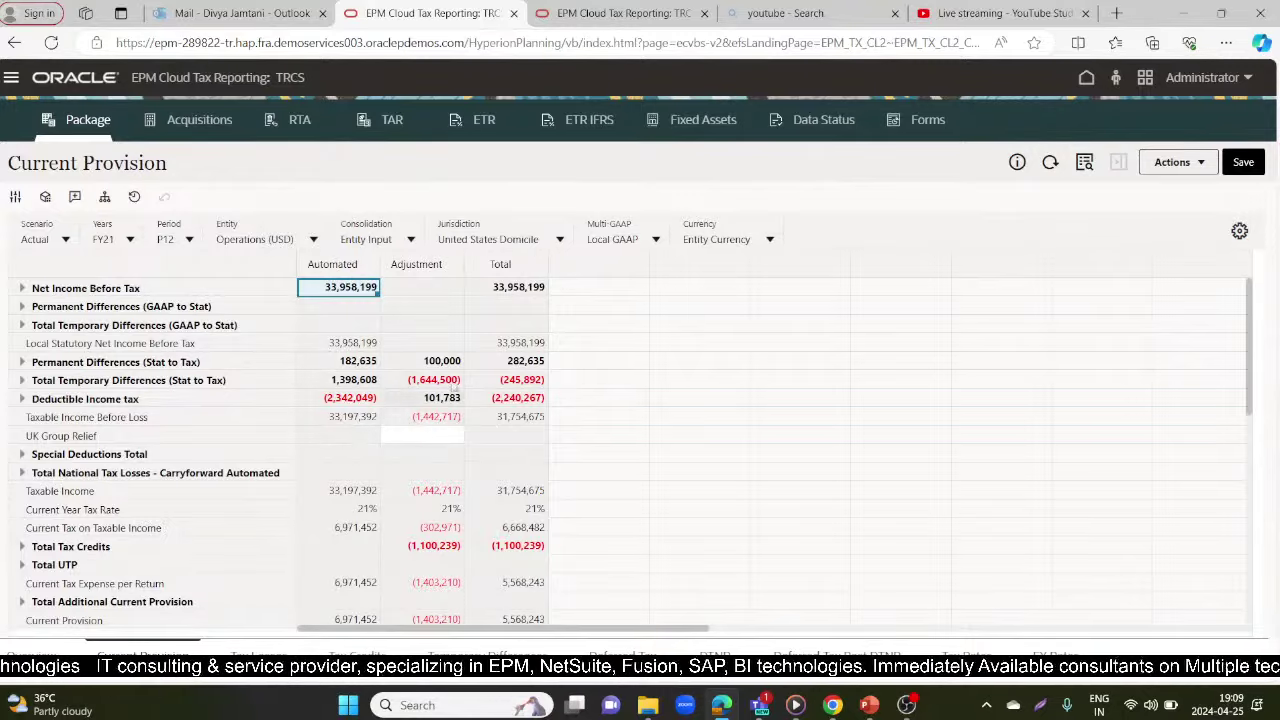
scroll(500, 430, "down", 1)
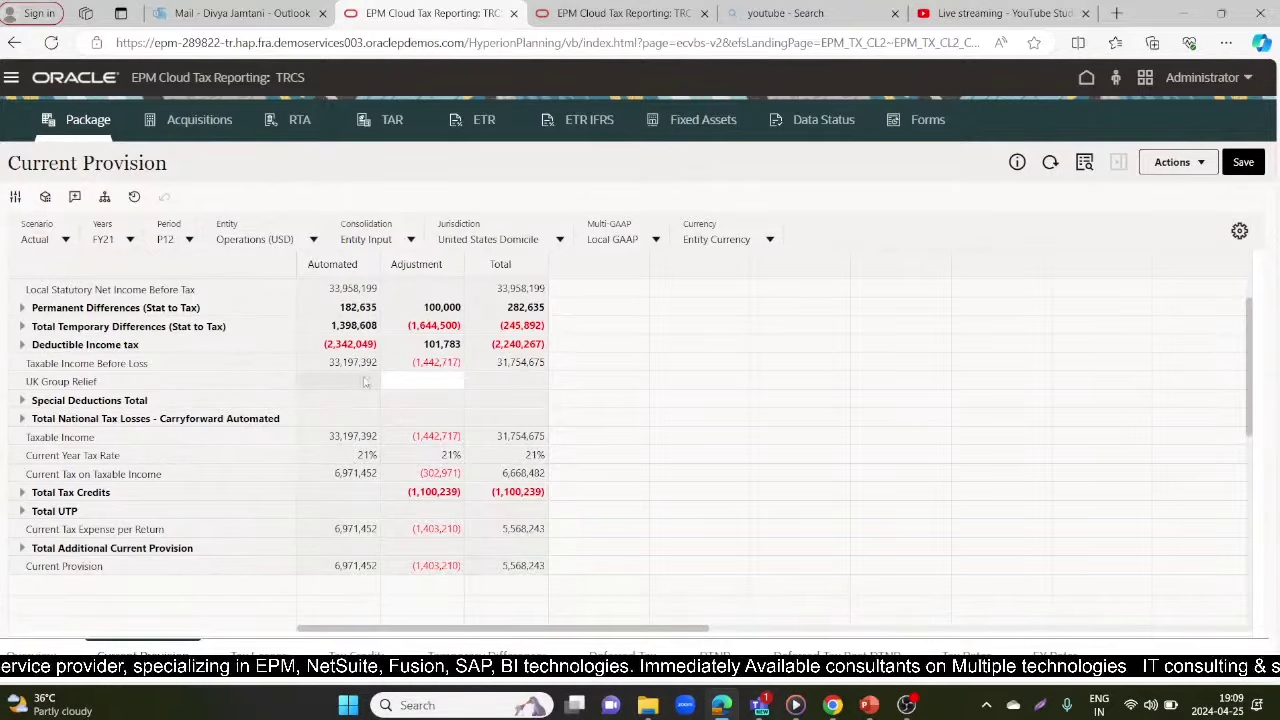
left_click(188, 242)
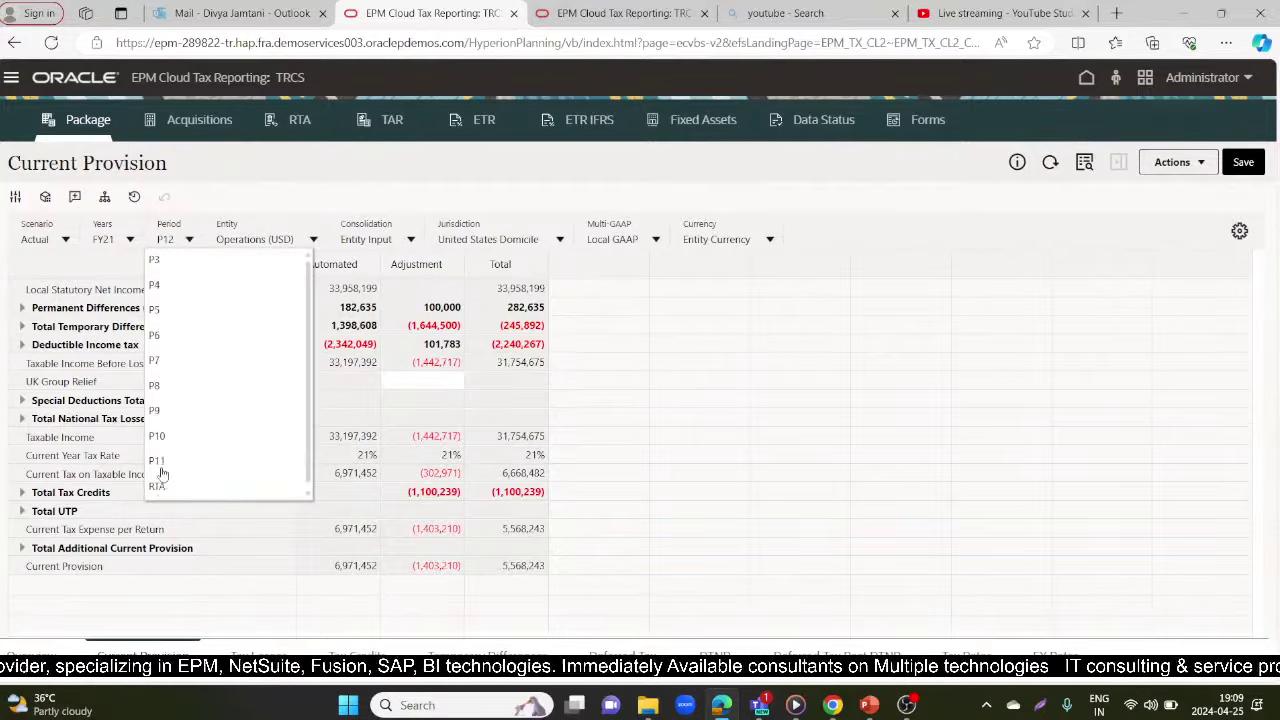
scroll(163, 488, "down", 1)
left_click(160, 487)
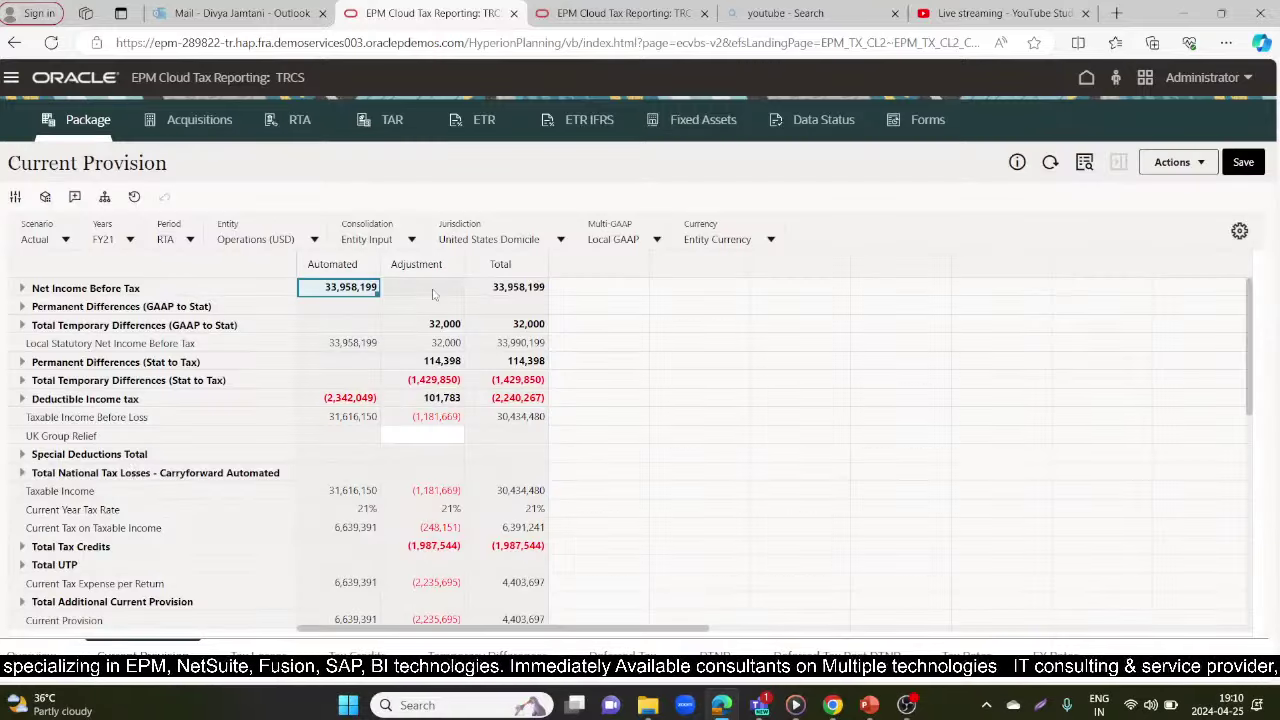
scroll(428, 396, "down", 3)
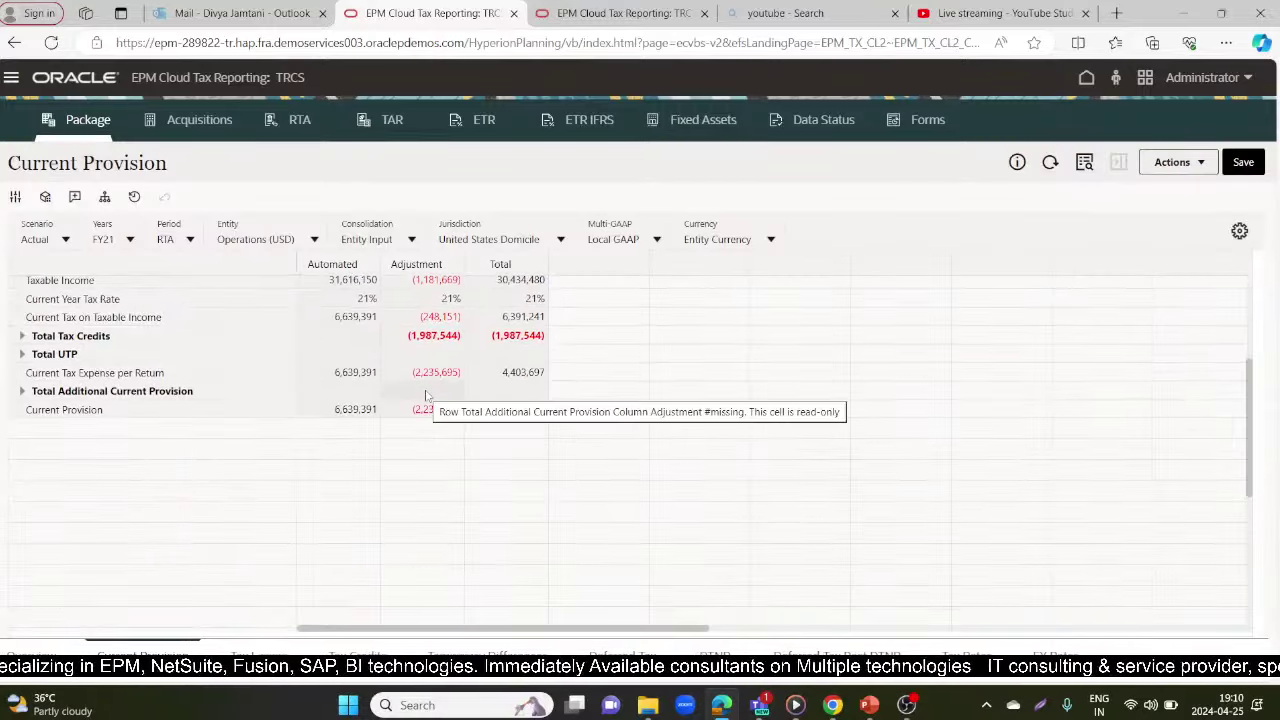
In the second EPM Cloud Tax Reporting browser tab, open the Tax Provision National package and set the Current Provision period to P12
left_click(620, 13)
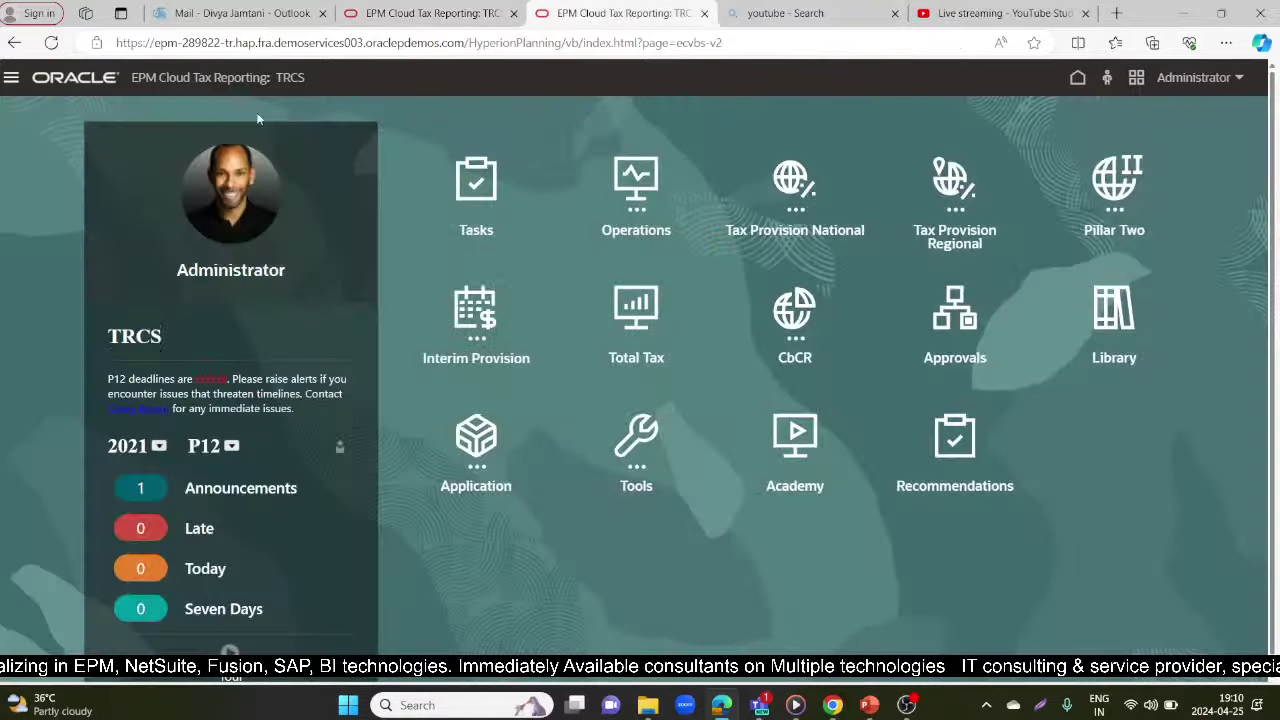
left_click(789, 183)
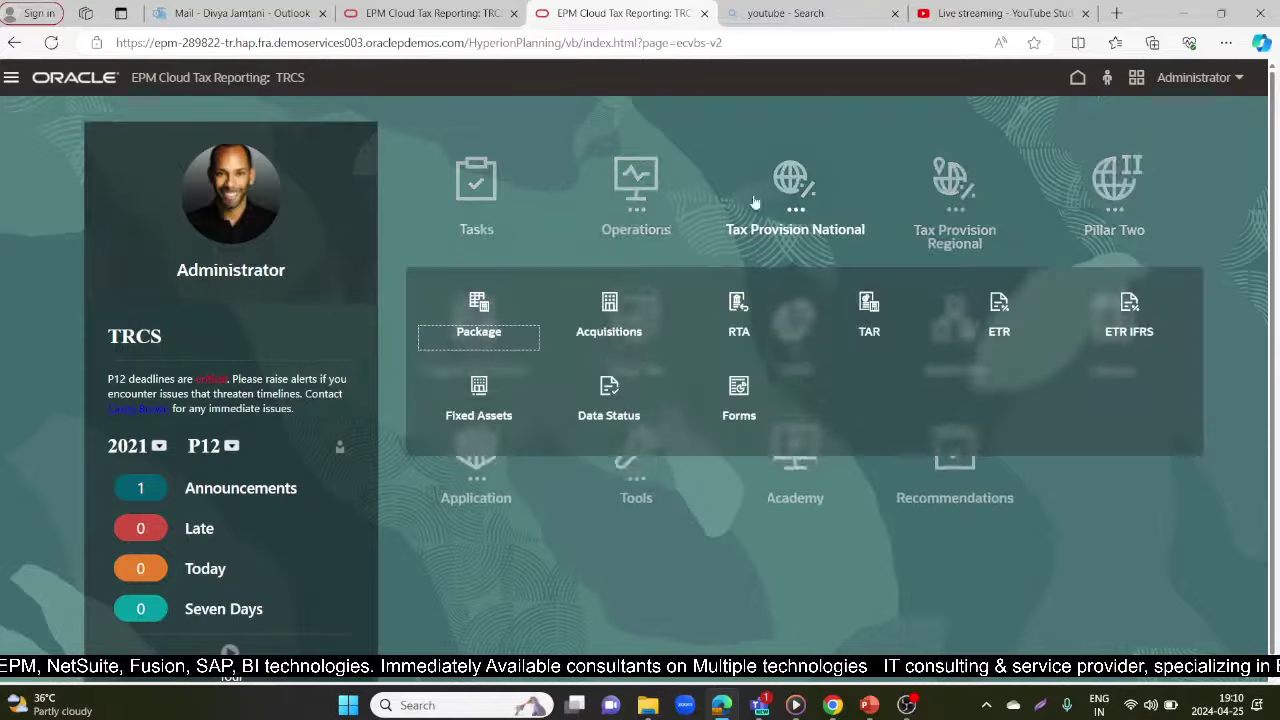
left_click(488, 301)
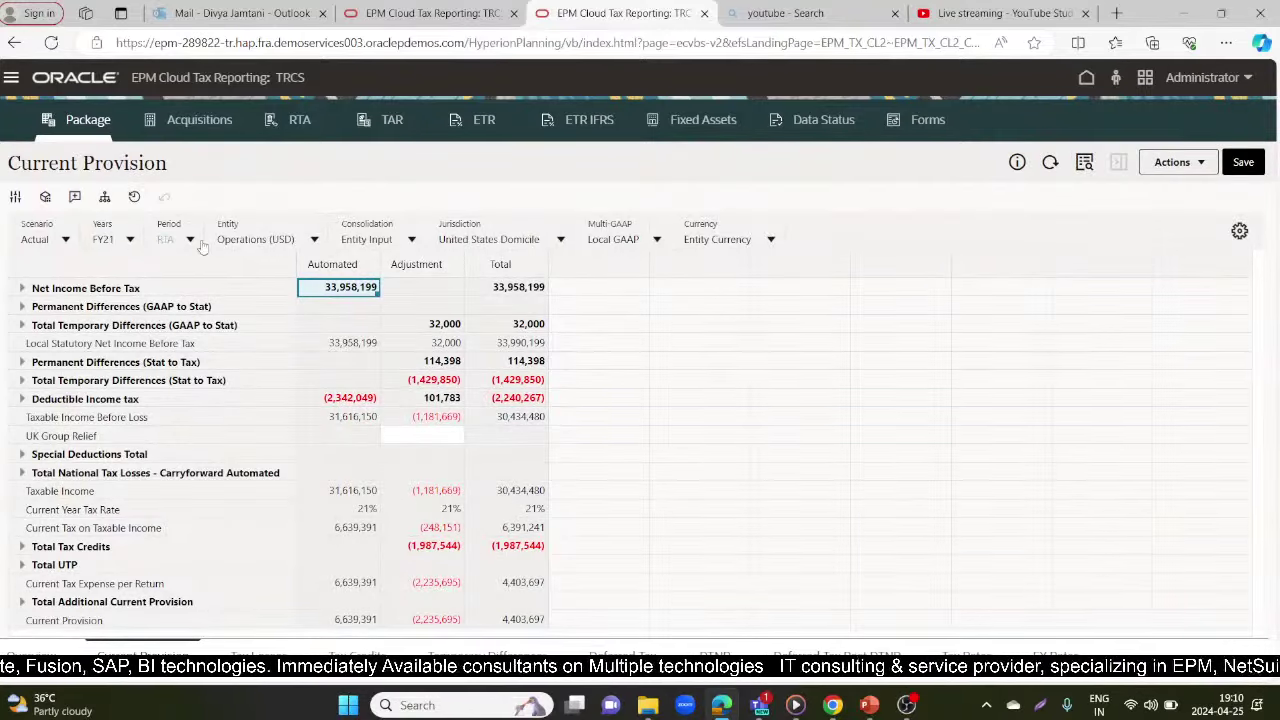
left_click(190, 239)
scroll(158, 428, "down", 1)
scroll(160, 488, "down", 2)
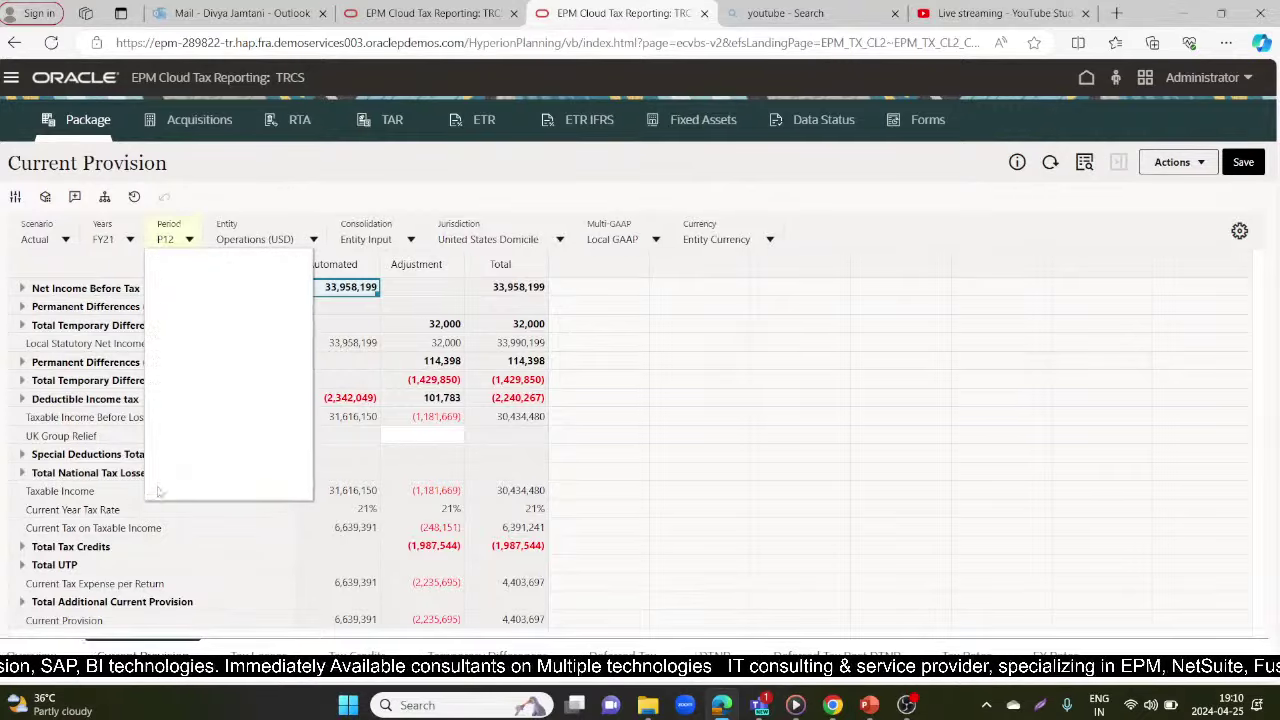
left_click(160, 486)
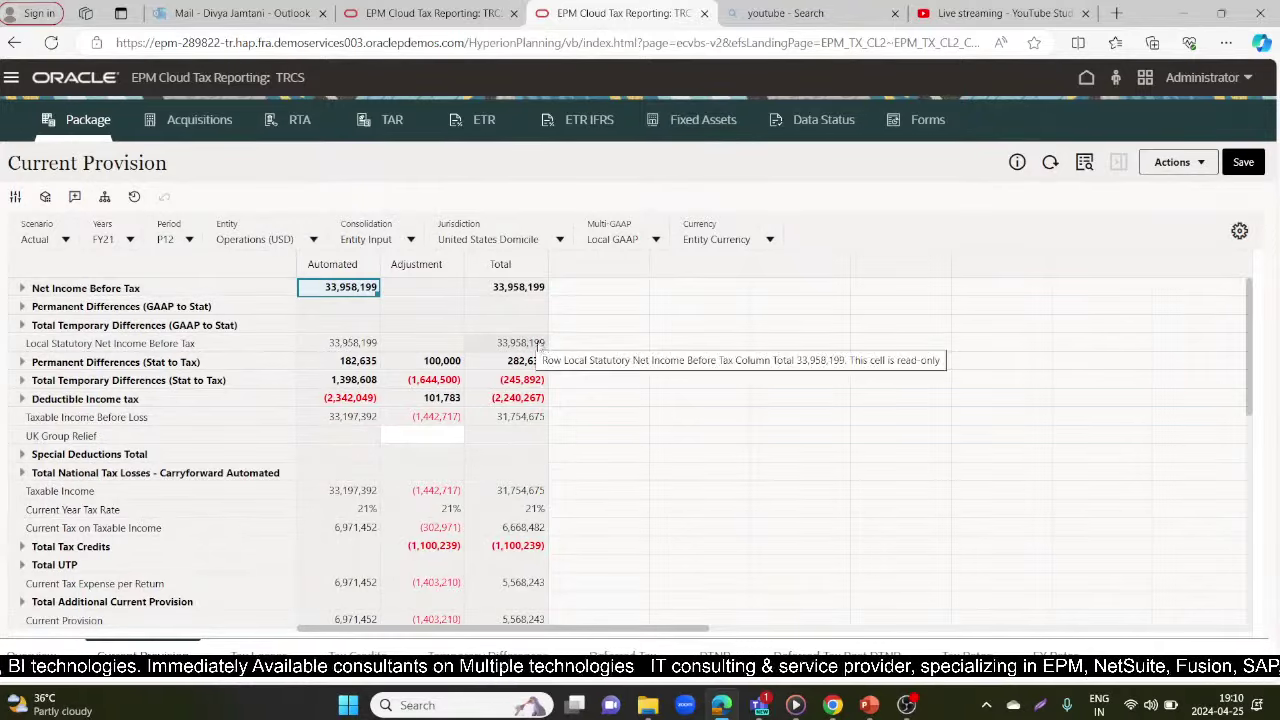
Compare the FY21 Current Provision figures for period P12 with those for period RTA across the two browser tabs
scroll(592, 366, "down", 1)
scroll(594, 369, "up", 1)
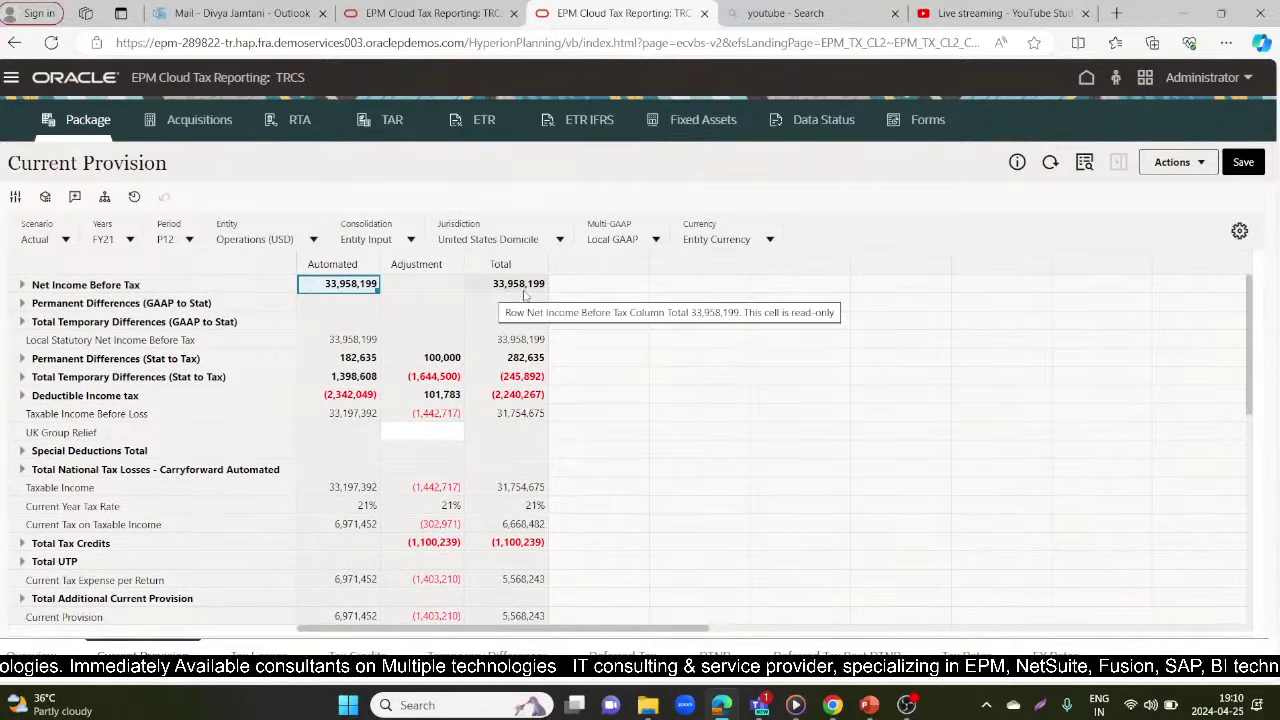
left_click(432, 13)
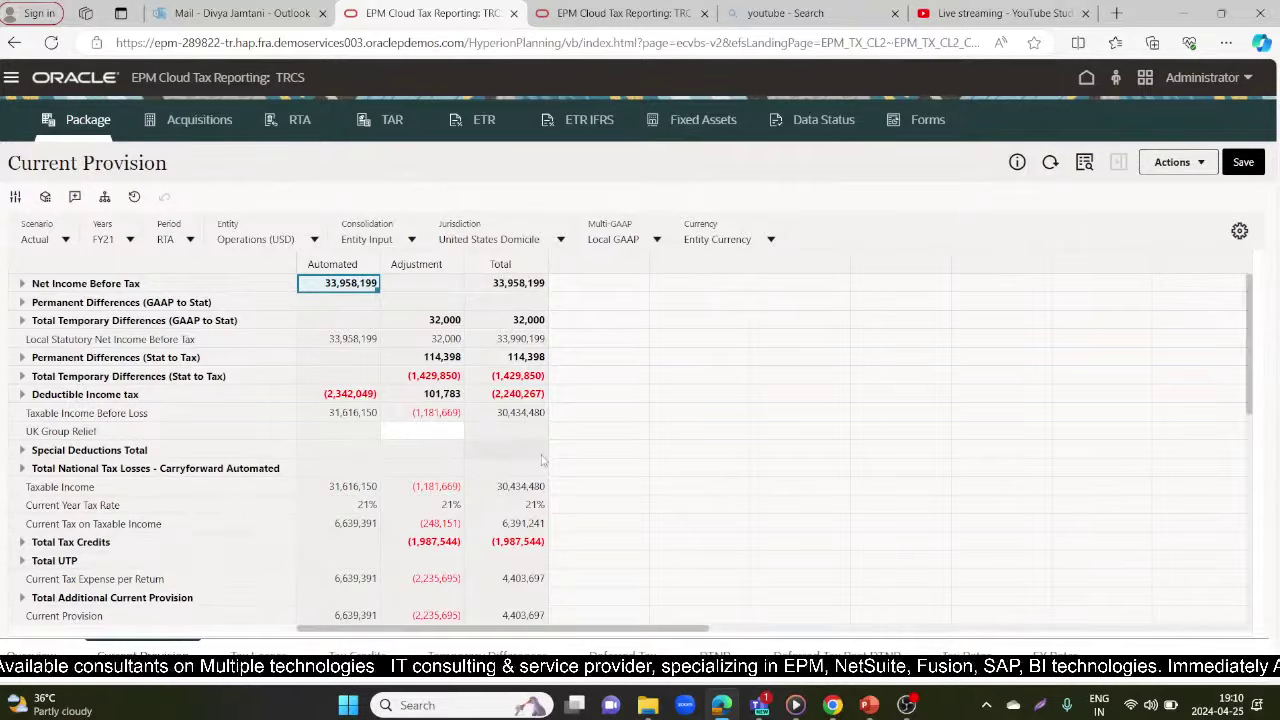
scroll(543, 460, "down", 2)
scroll(543, 460, "down", 1)
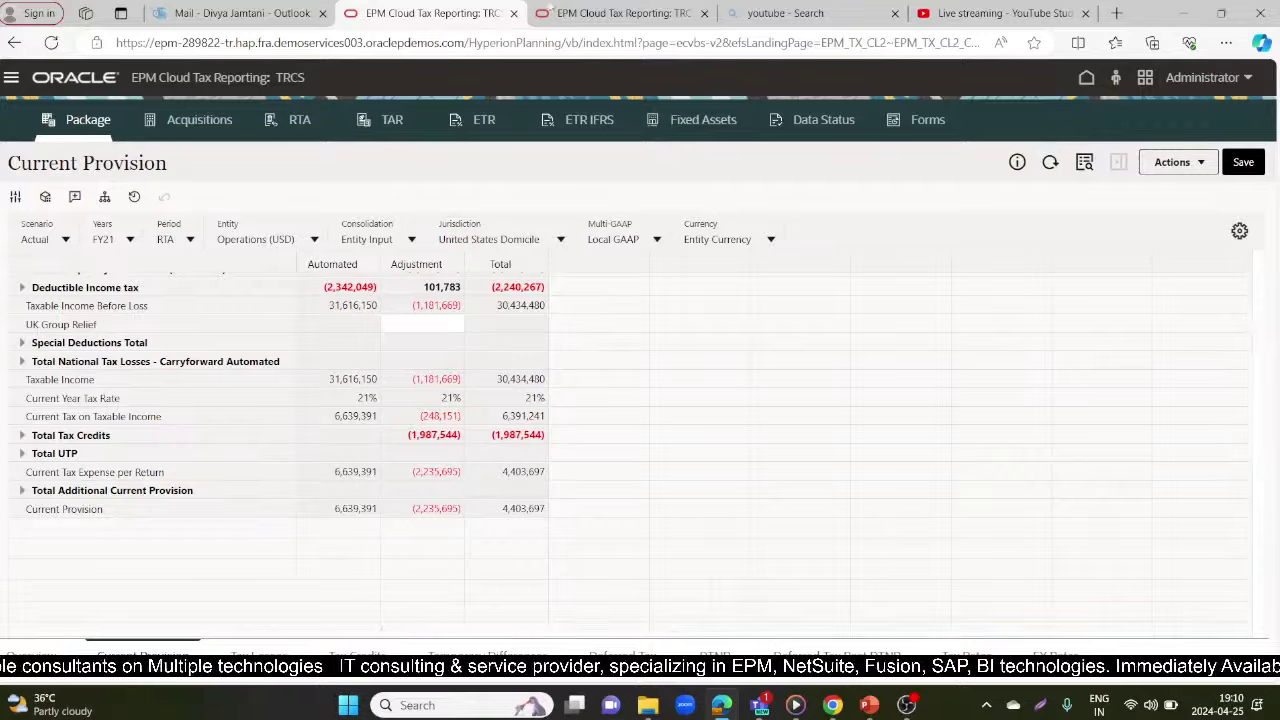
key("ctrl+Tab")
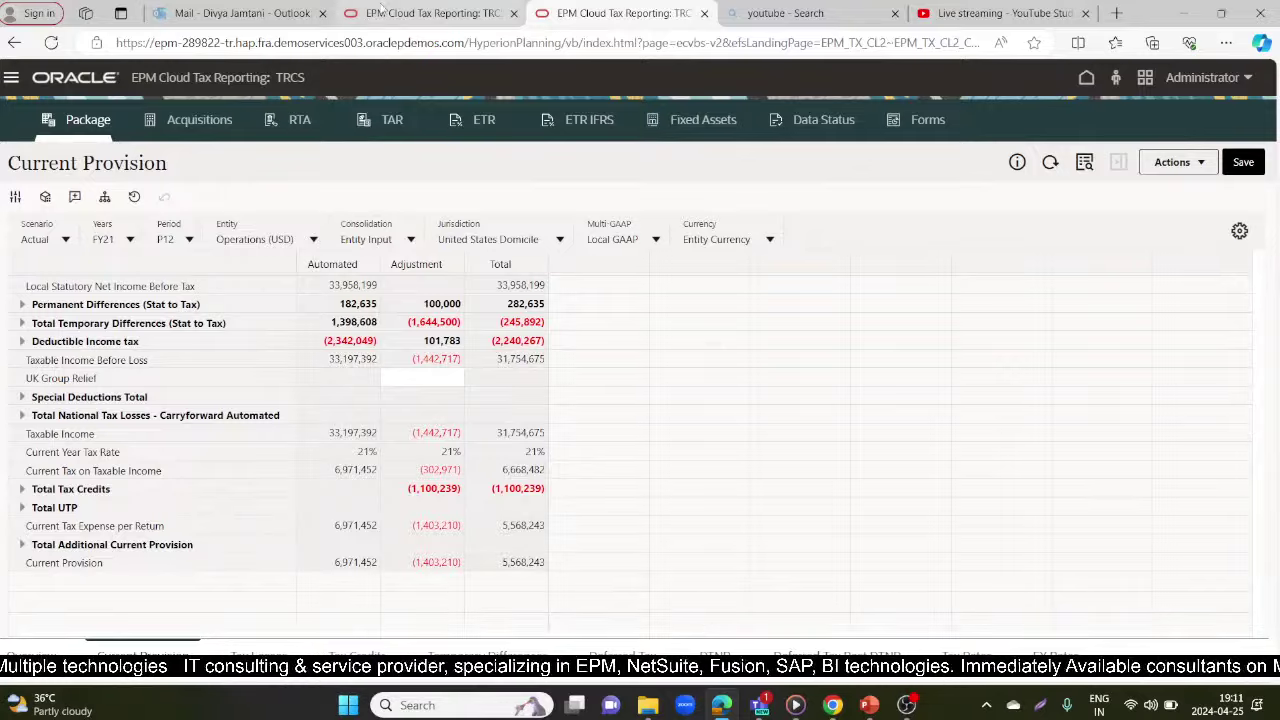
In the RTA Current Provision form, expand the permanent and temporary GAAP to Stat differences and the permanent Stat to Tax differences
left_click(381, 10)
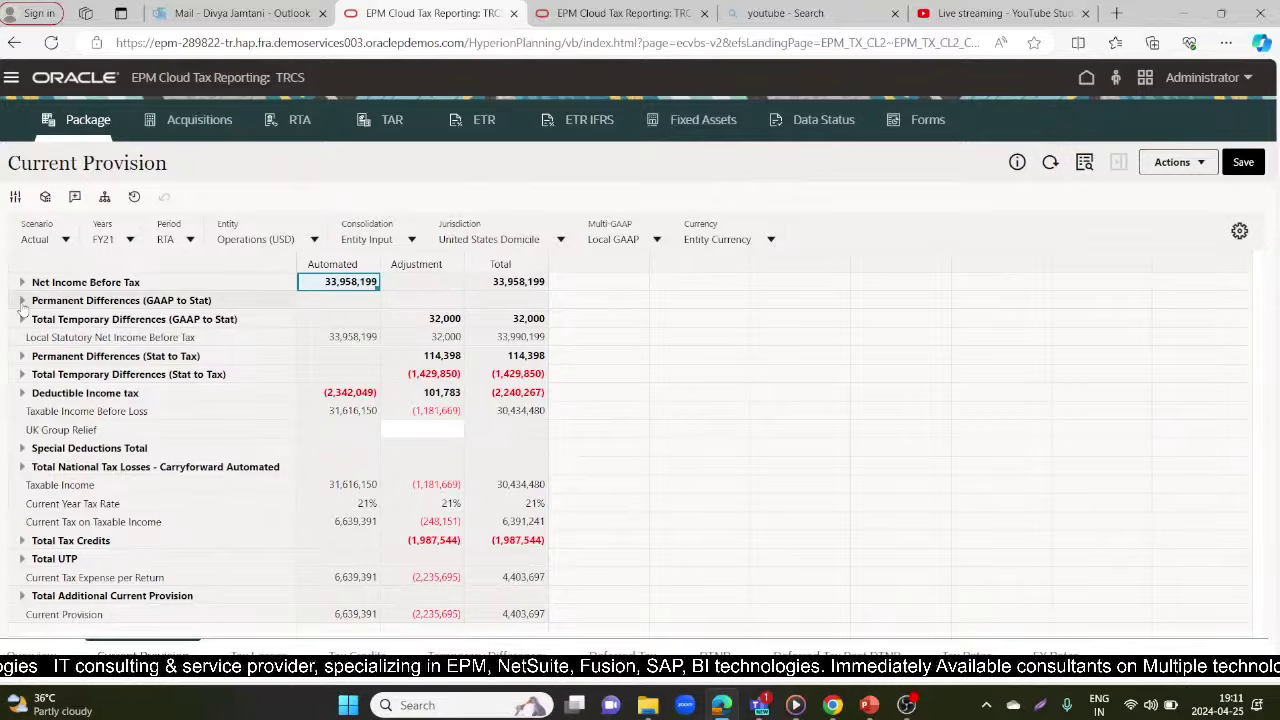
left_click(22, 301)
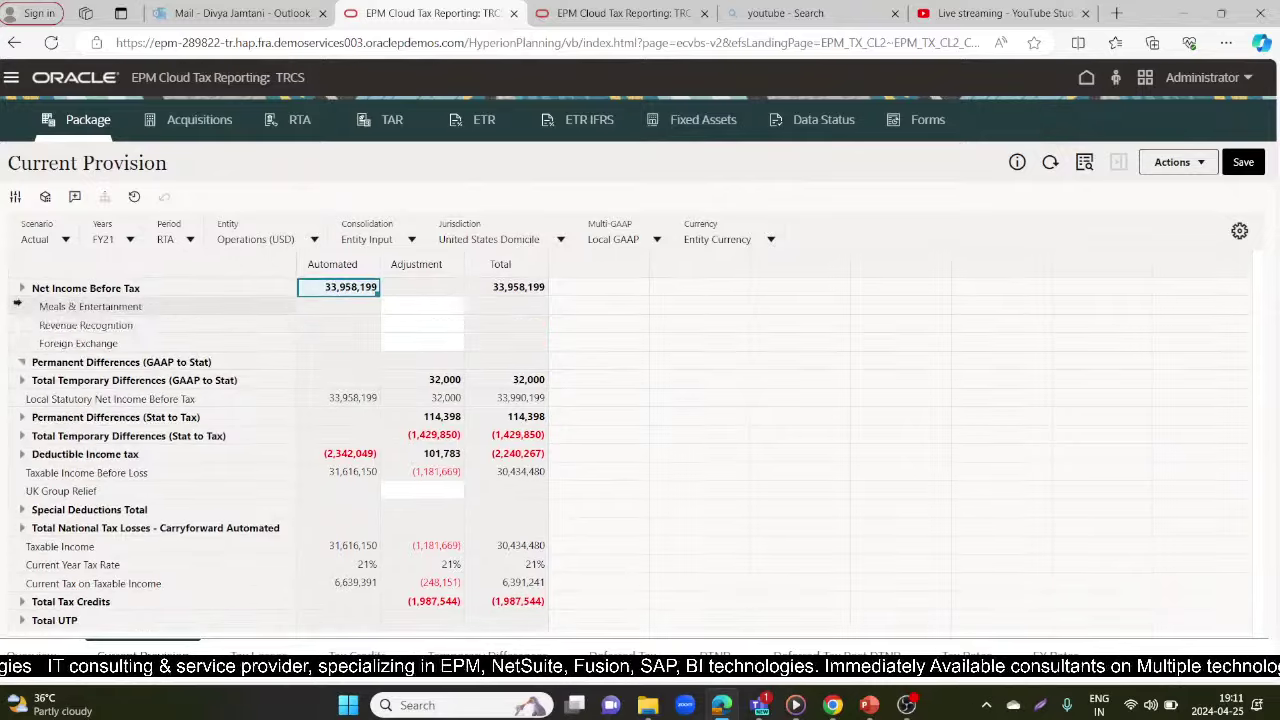
left_click(107, 306)
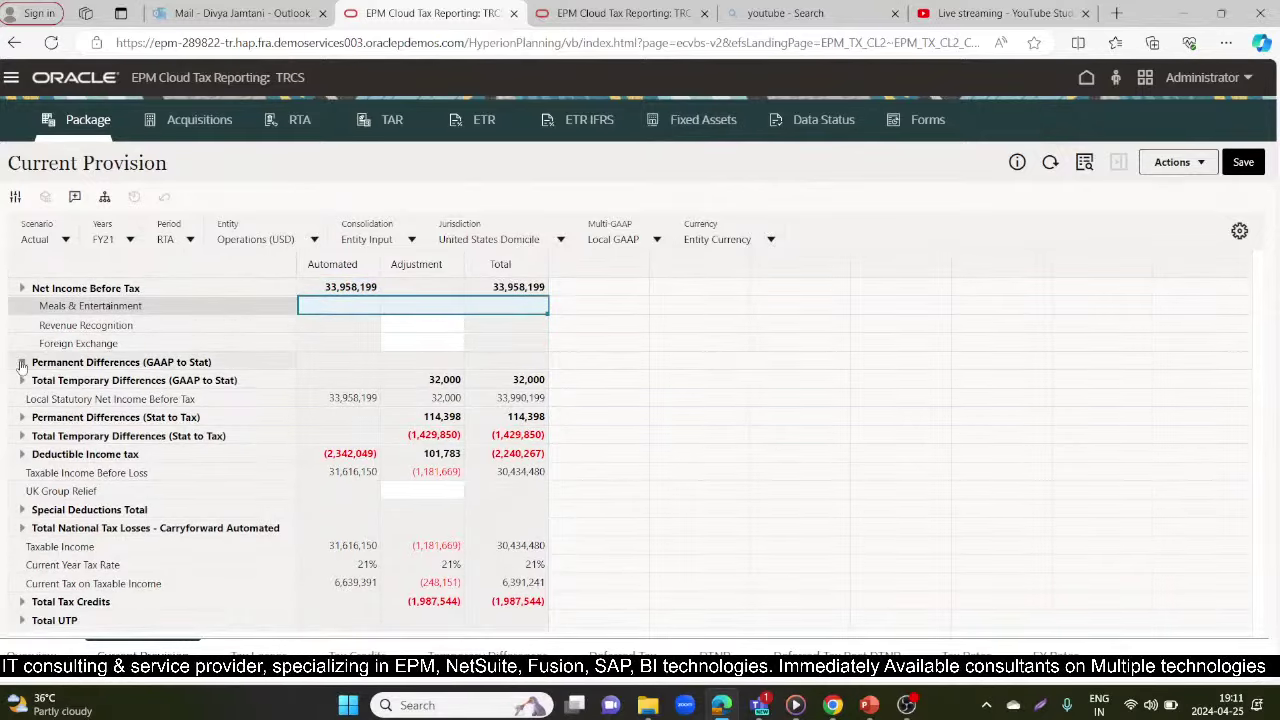
left_click(21, 381)
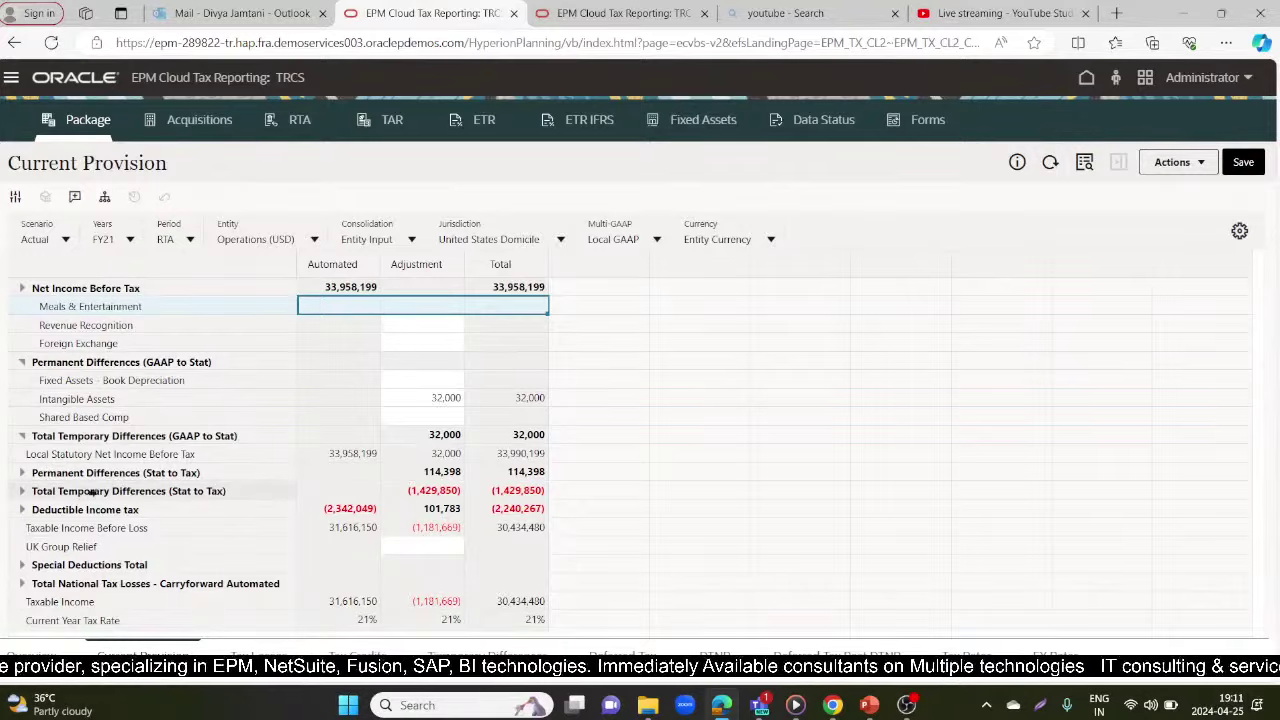
left_click(23, 473)
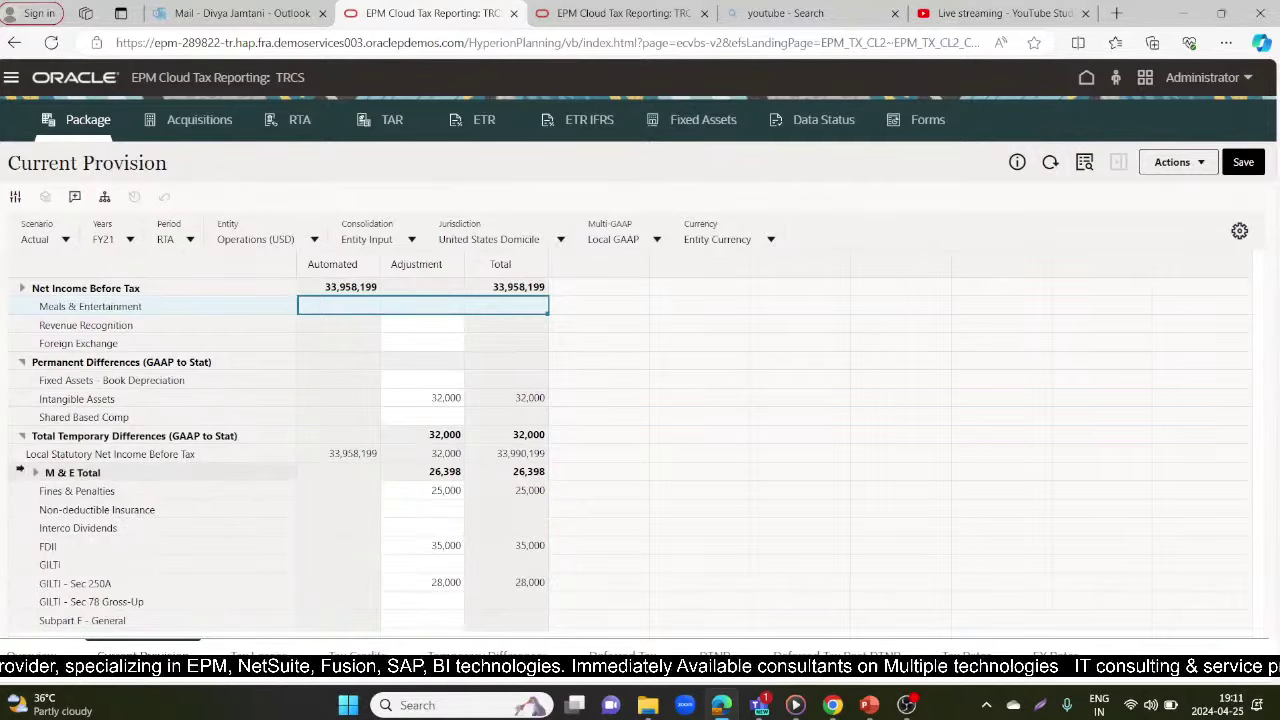
Enter RTA adjustments of 33,000 for Fines & Penalties, 22,000 for FDII and 21,000 for GILTI - Sec 250A
left_click(428, 492)
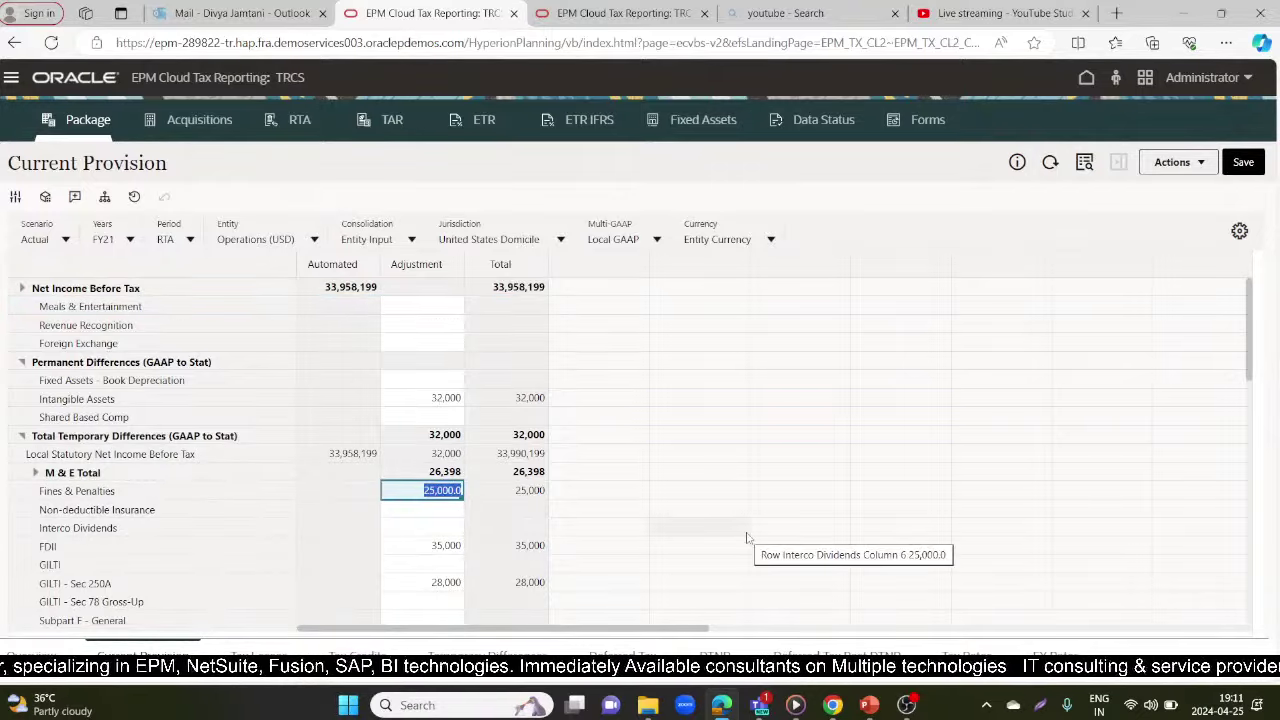
type("33000")
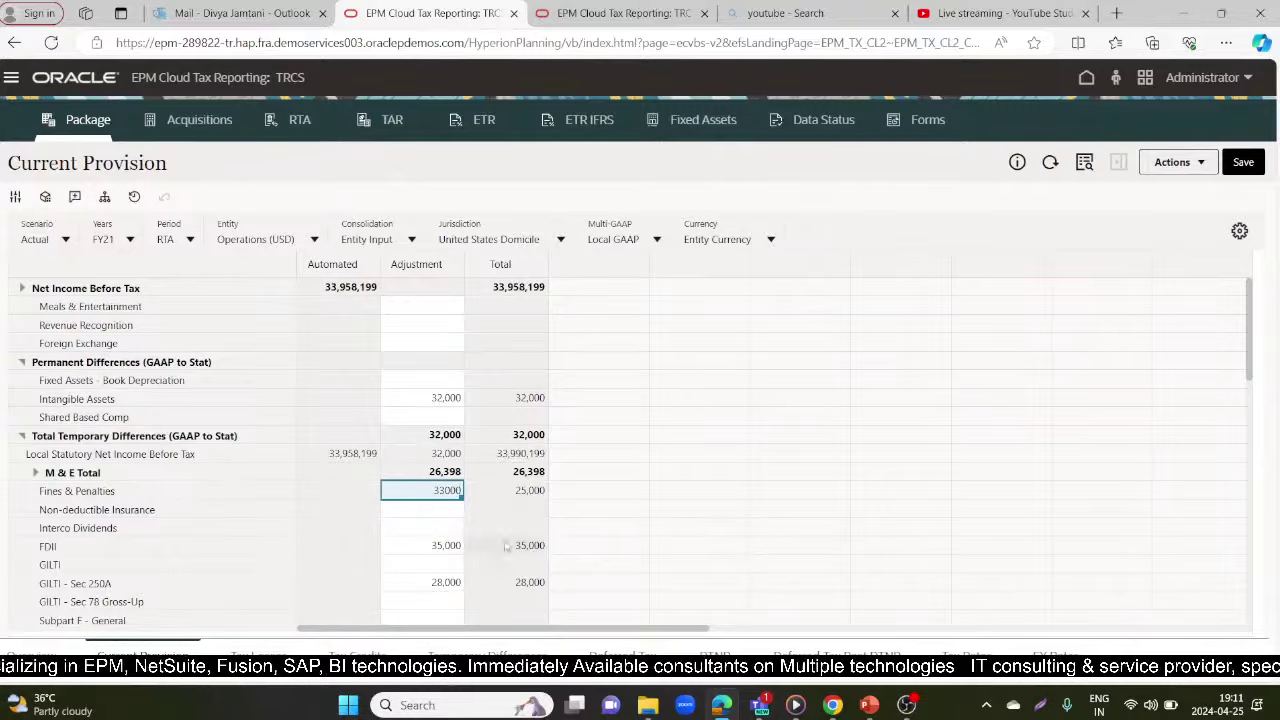
left_click(436, 552)
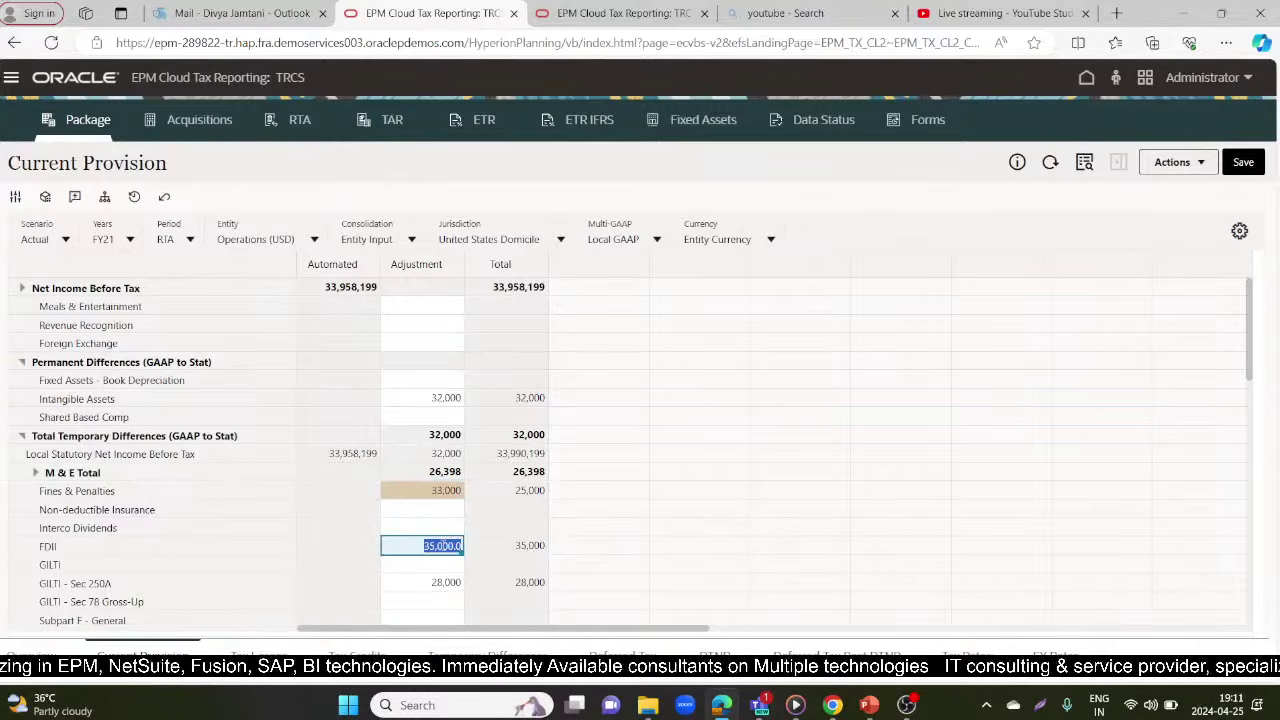
type("2")
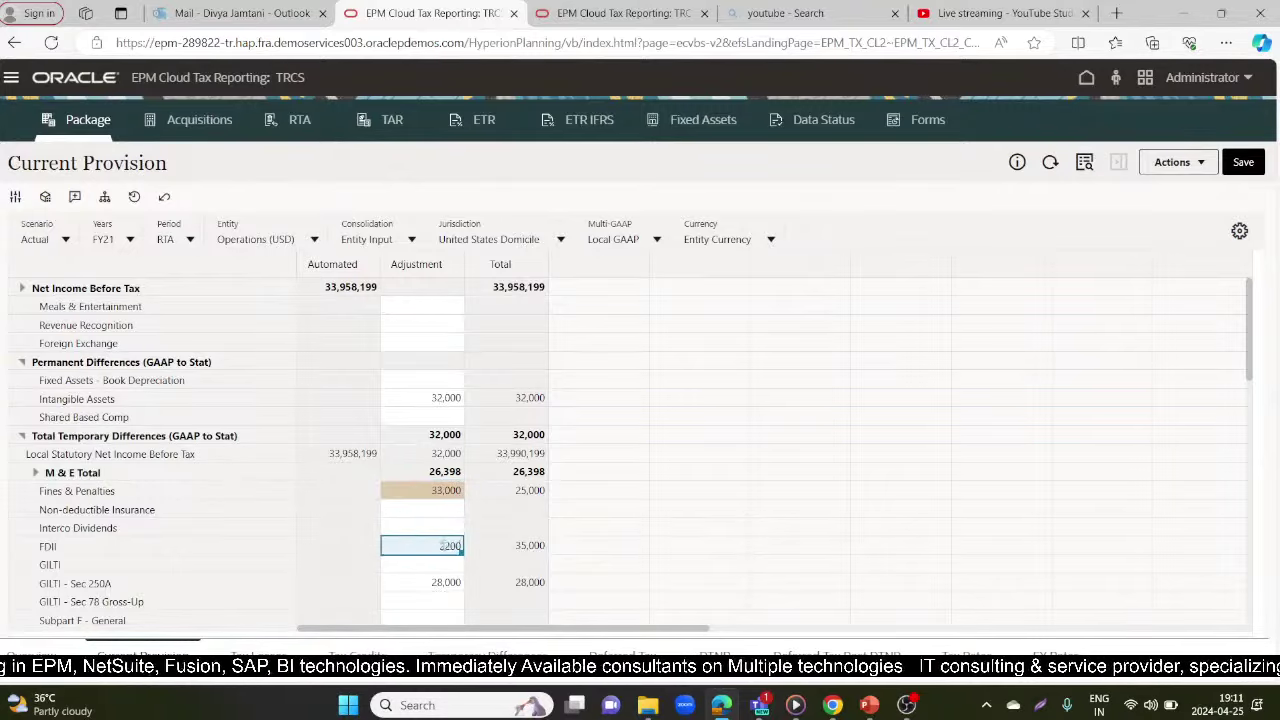
type("2,000")
left_click(450, 583)
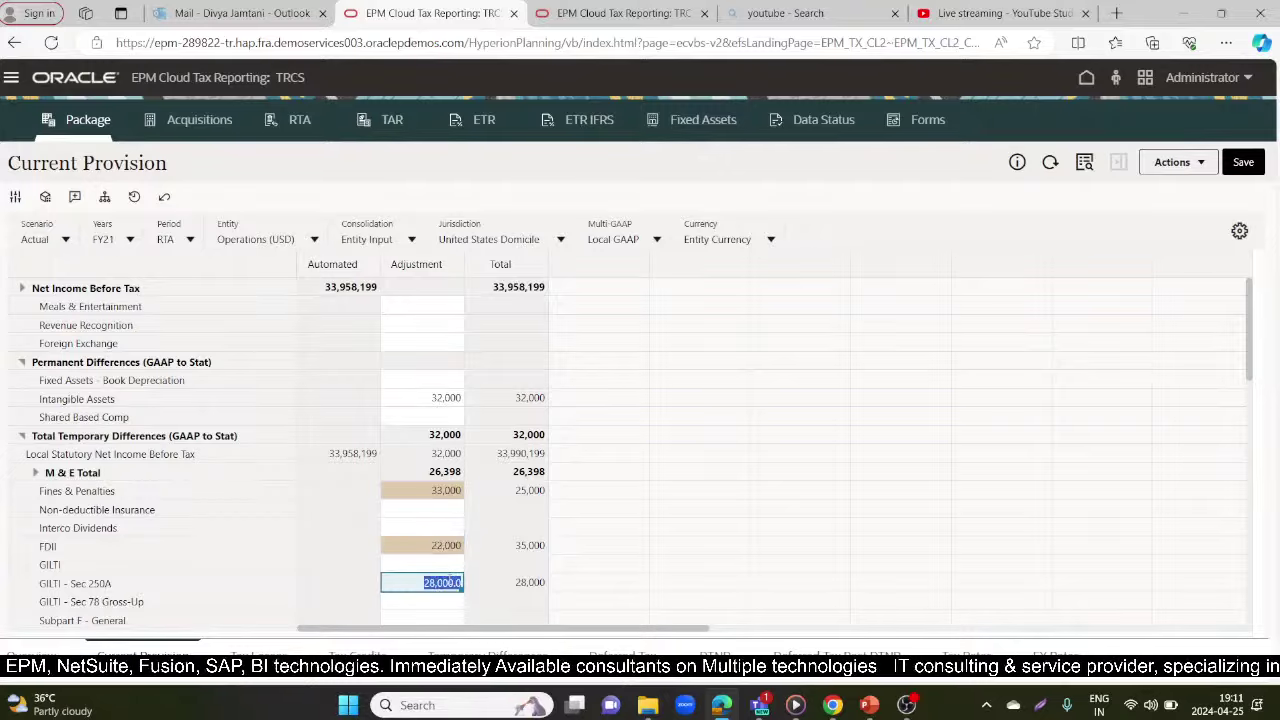
mouse_move(913, 706)
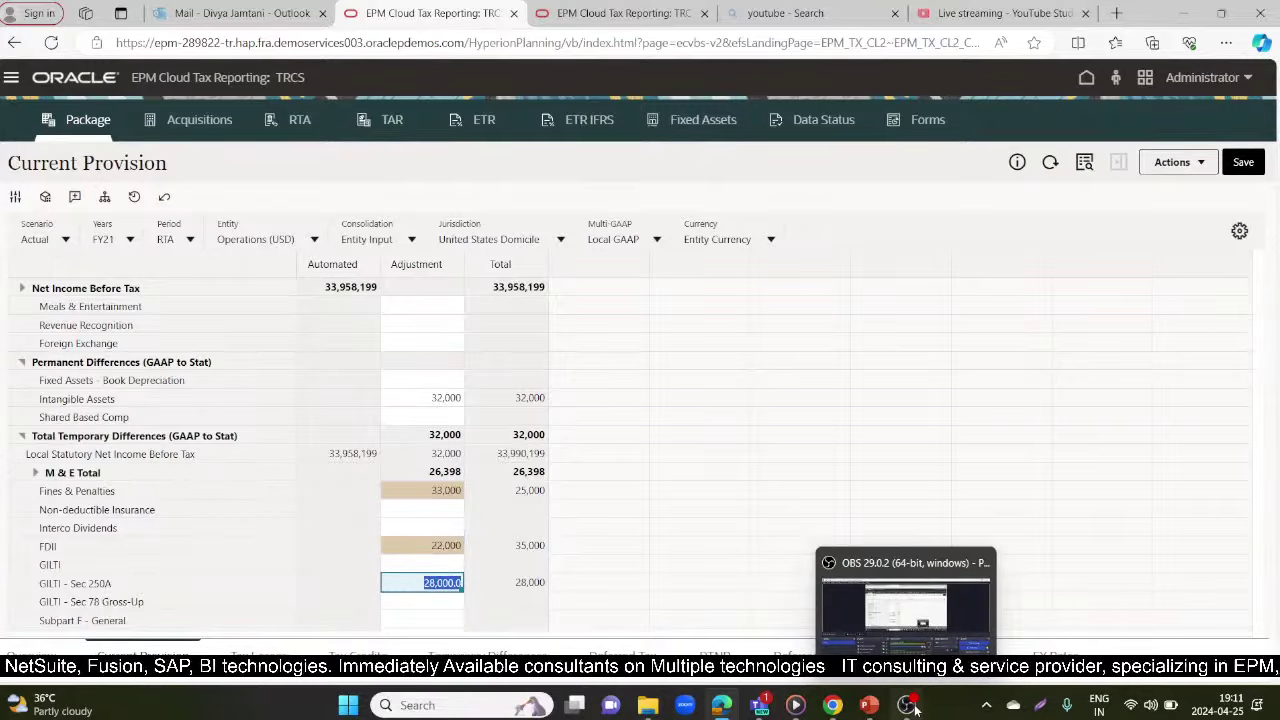
type("210")
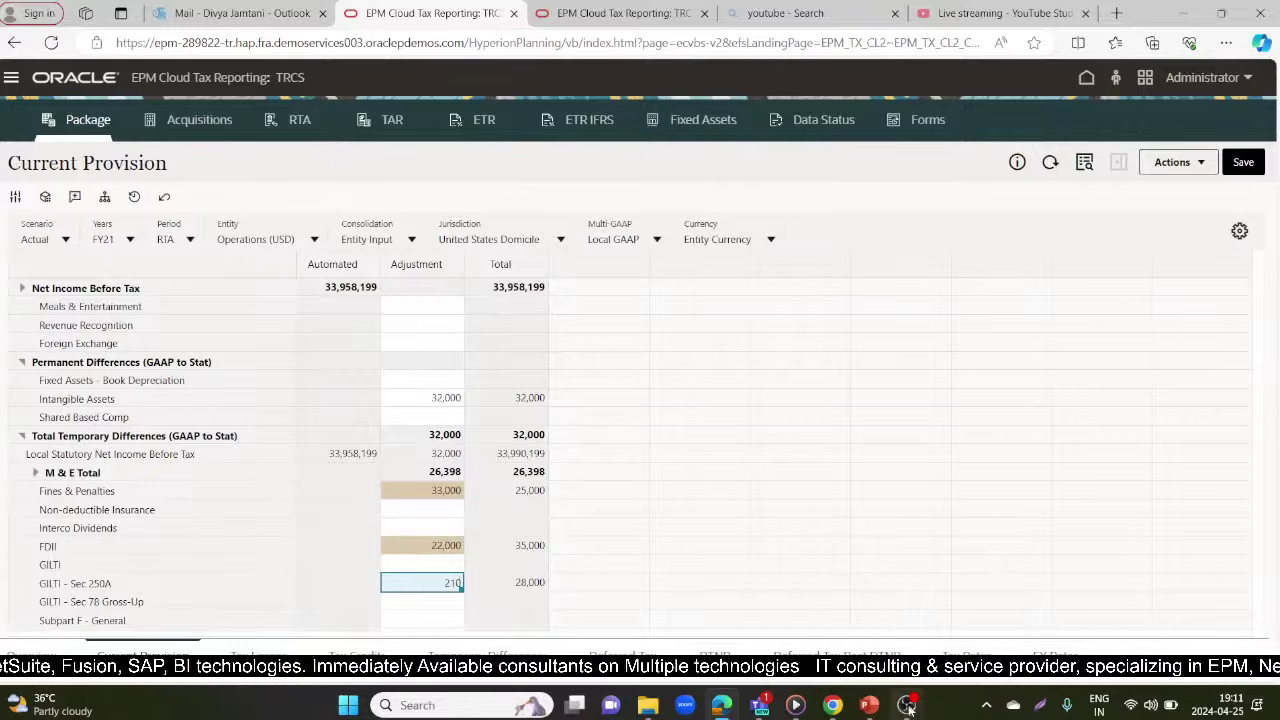
Collapse Permanent Differences (Stat to Tax) and set the Intangible Assets adjustment to 57000
scroll(485, 530, "down", 3)
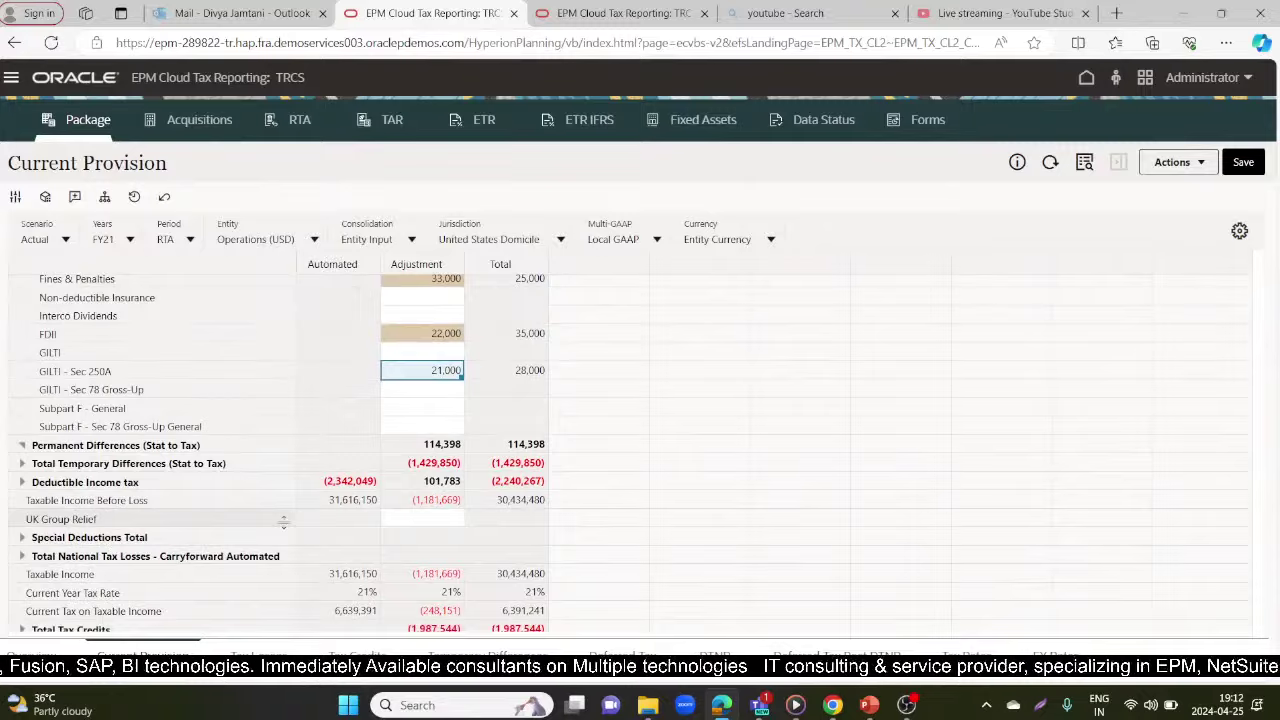
left_click(22, 446)
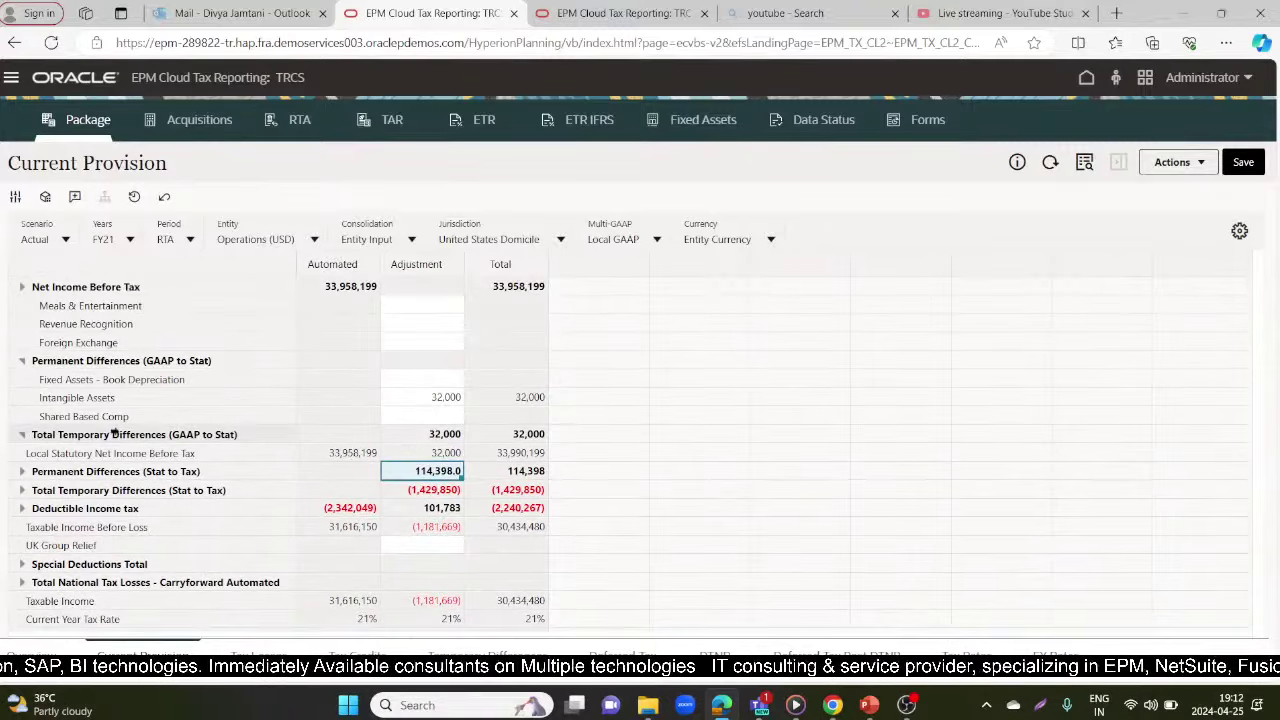
left_click(455, 399)
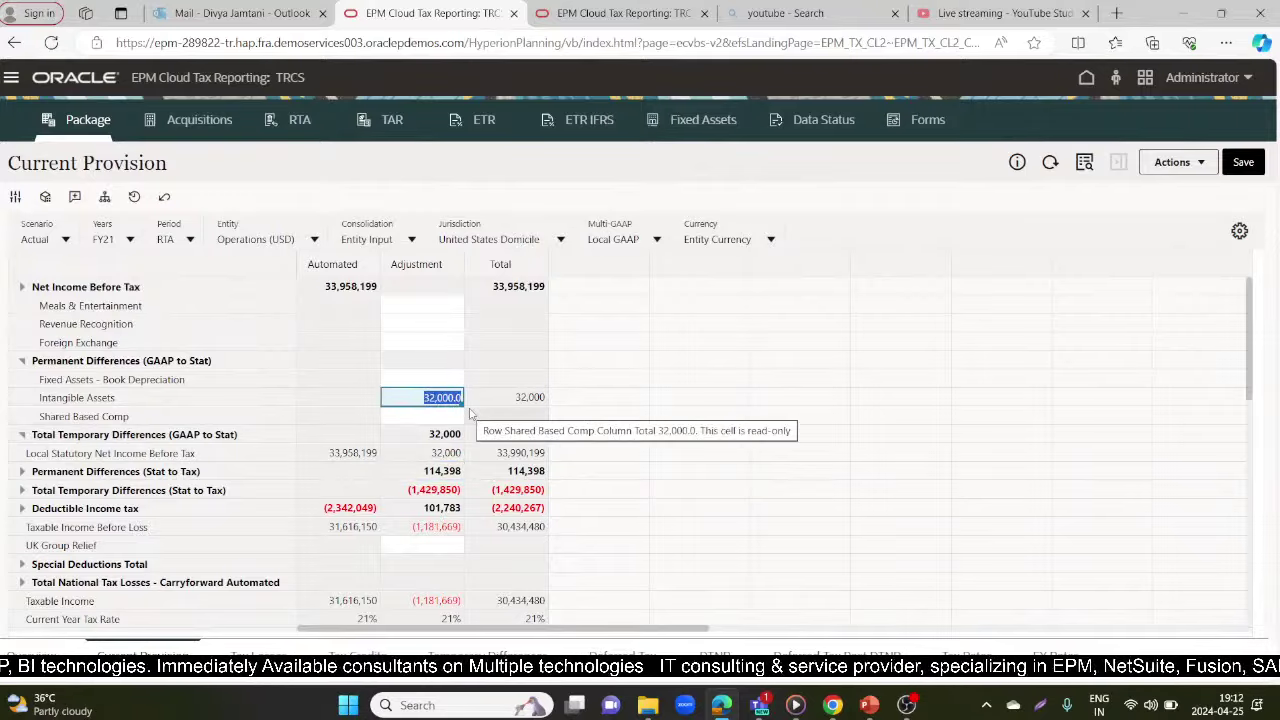
type("57000")
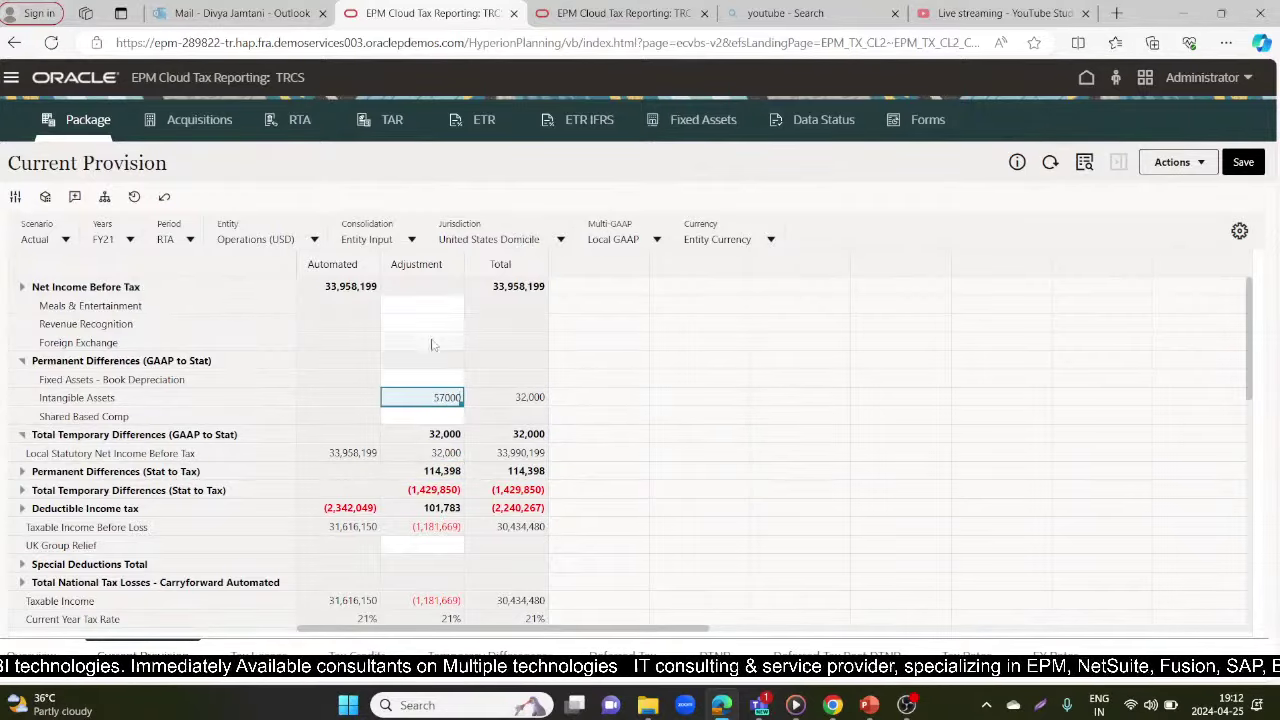
Set the Shared Based Comp adjustment to 11,000 and save the RTA Current Provision form
left_click(423, 417)
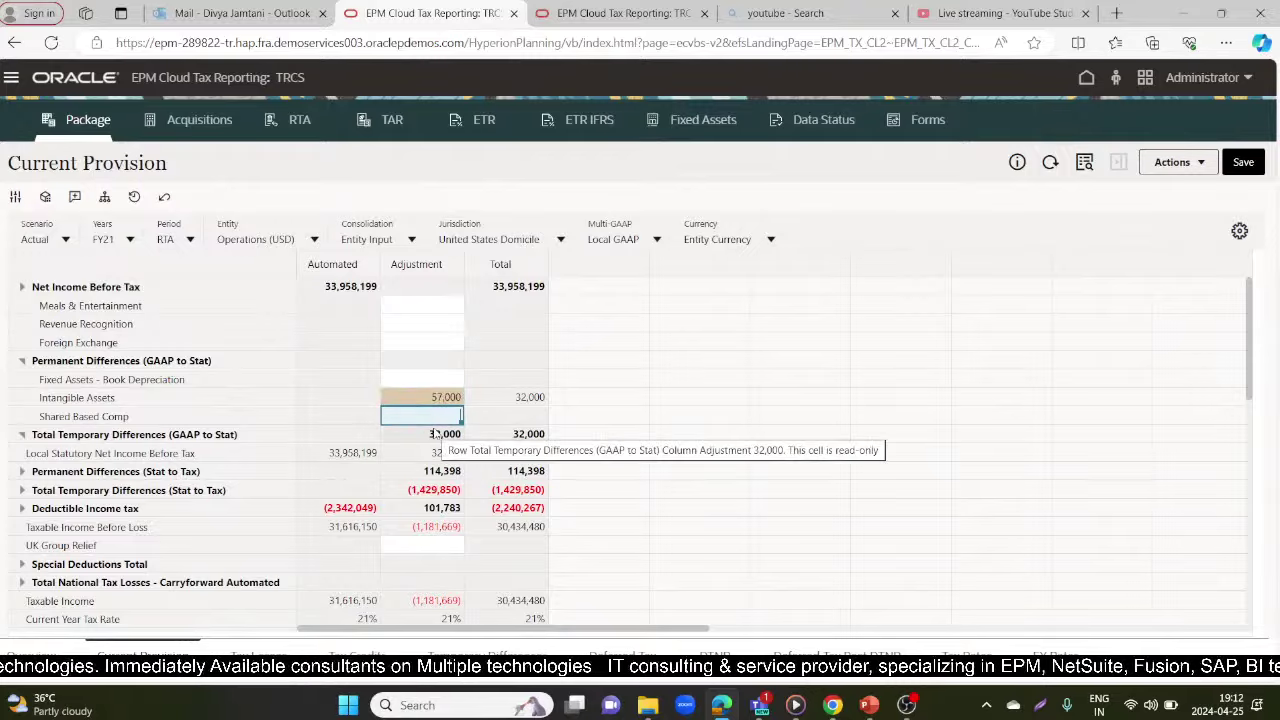
type("11,000")
left_click(620, 418)
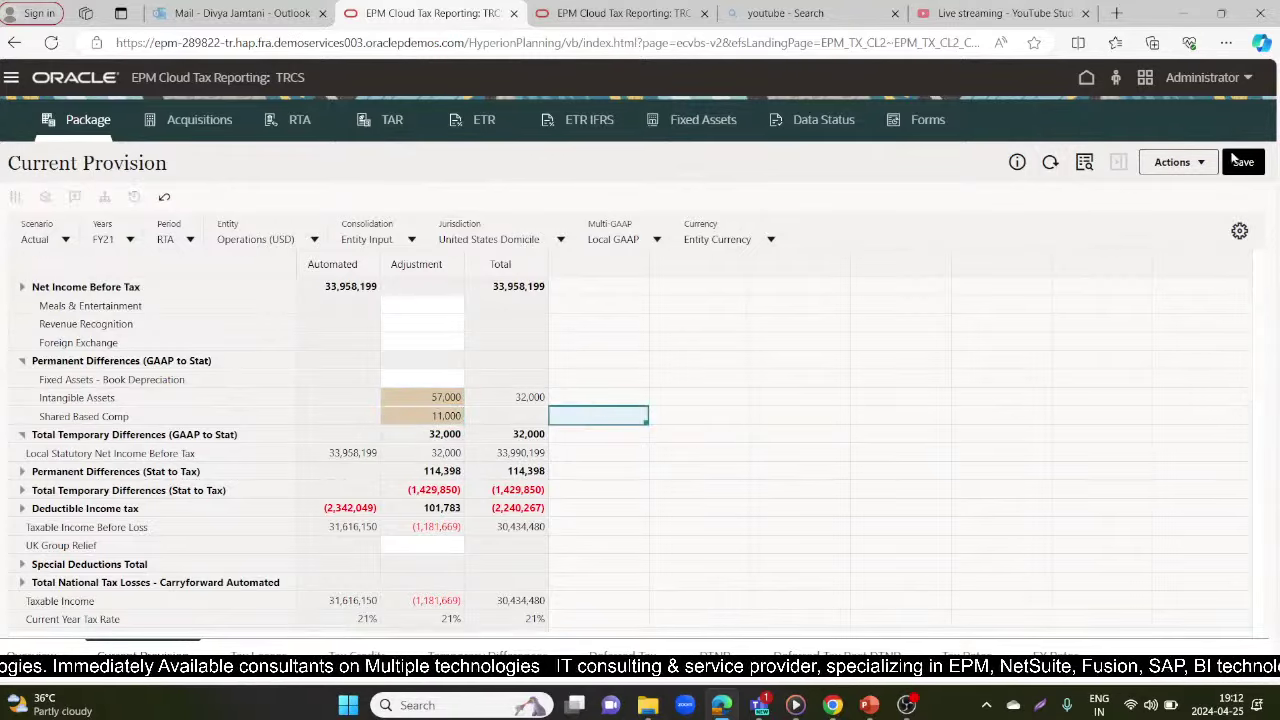
left_click(1241, 161)
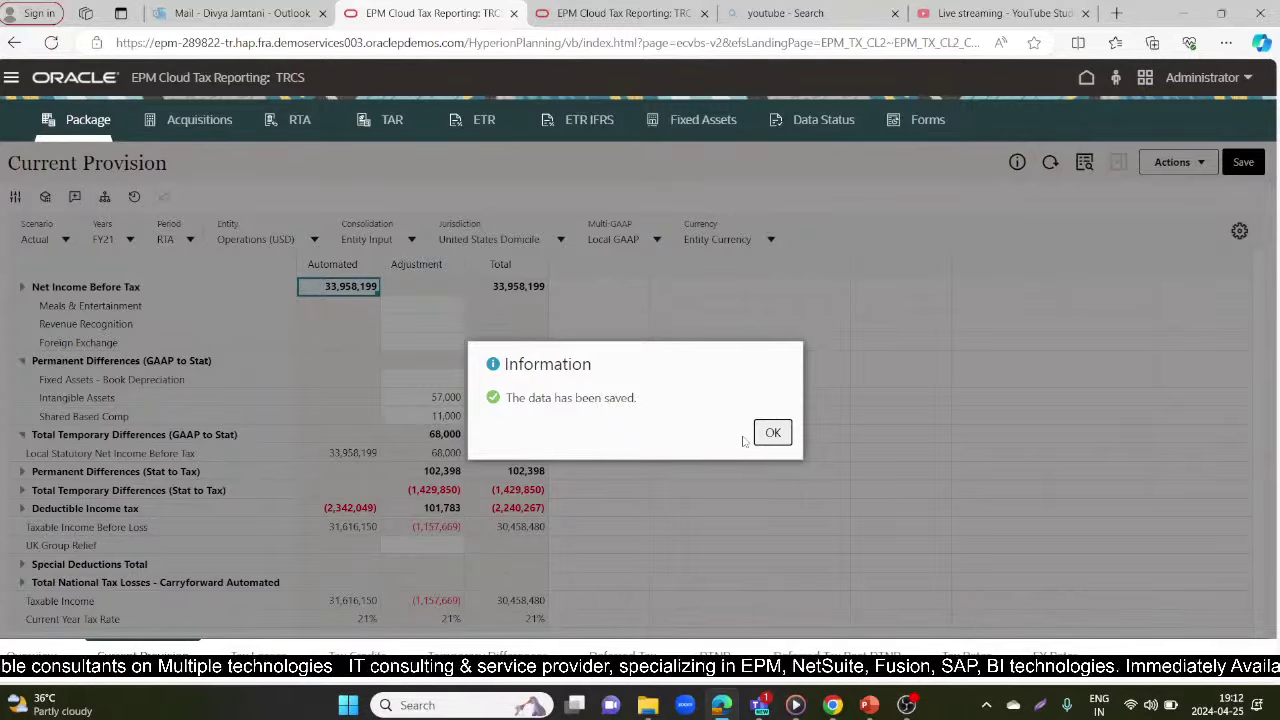
left_click(772, 432)
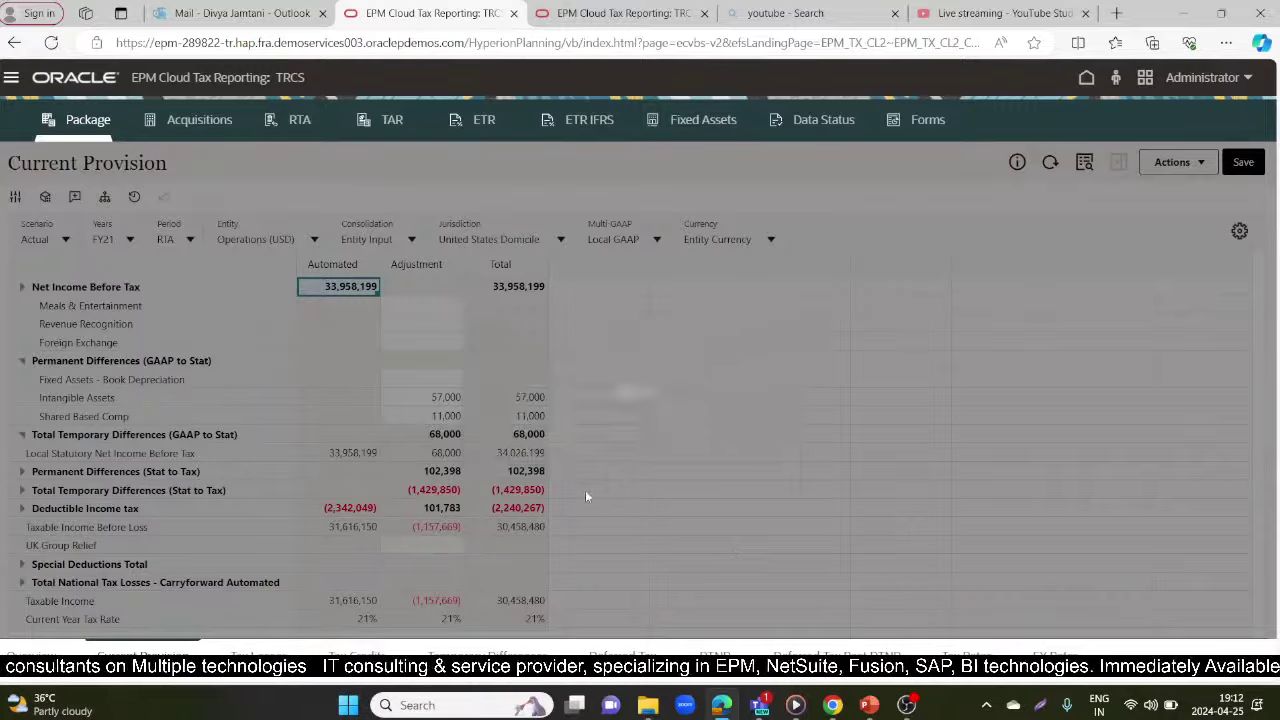
Compare the Current Provision amounts for RTA and P12 across the two browser tabs, and run the Force Consolidate rule
scroll(587, 497, "down", 5)
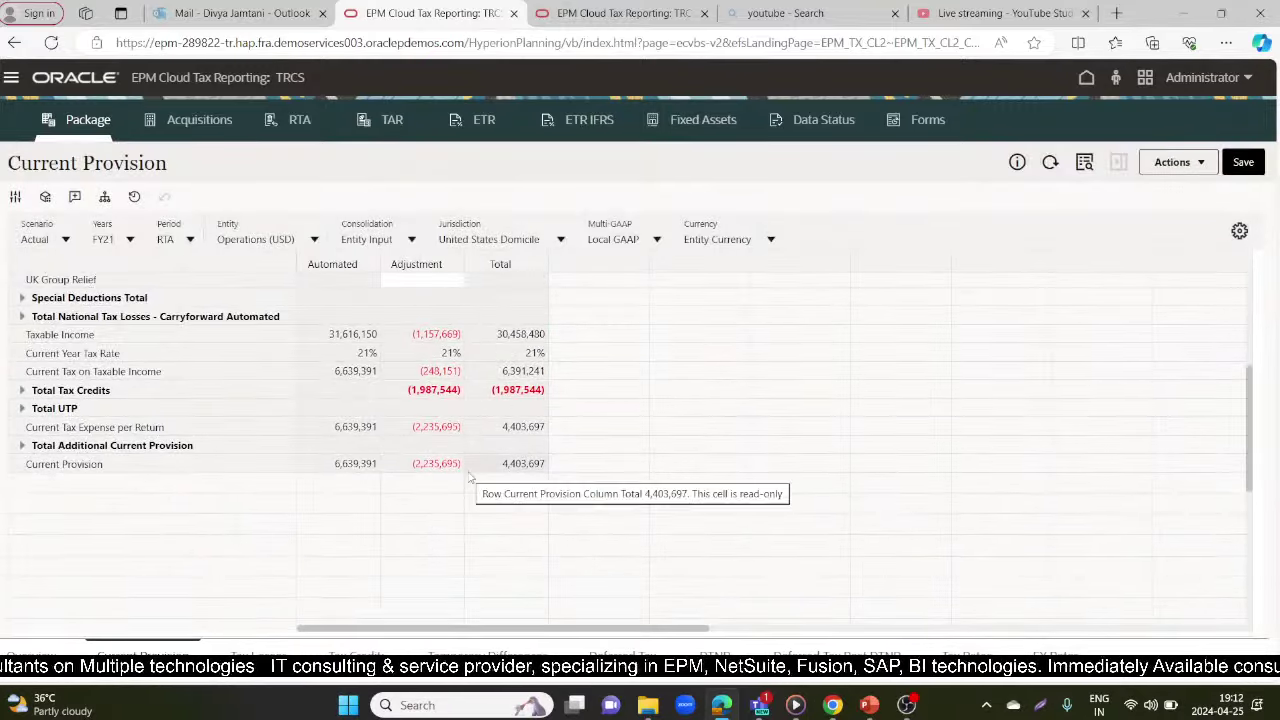
left_click(598, 12)
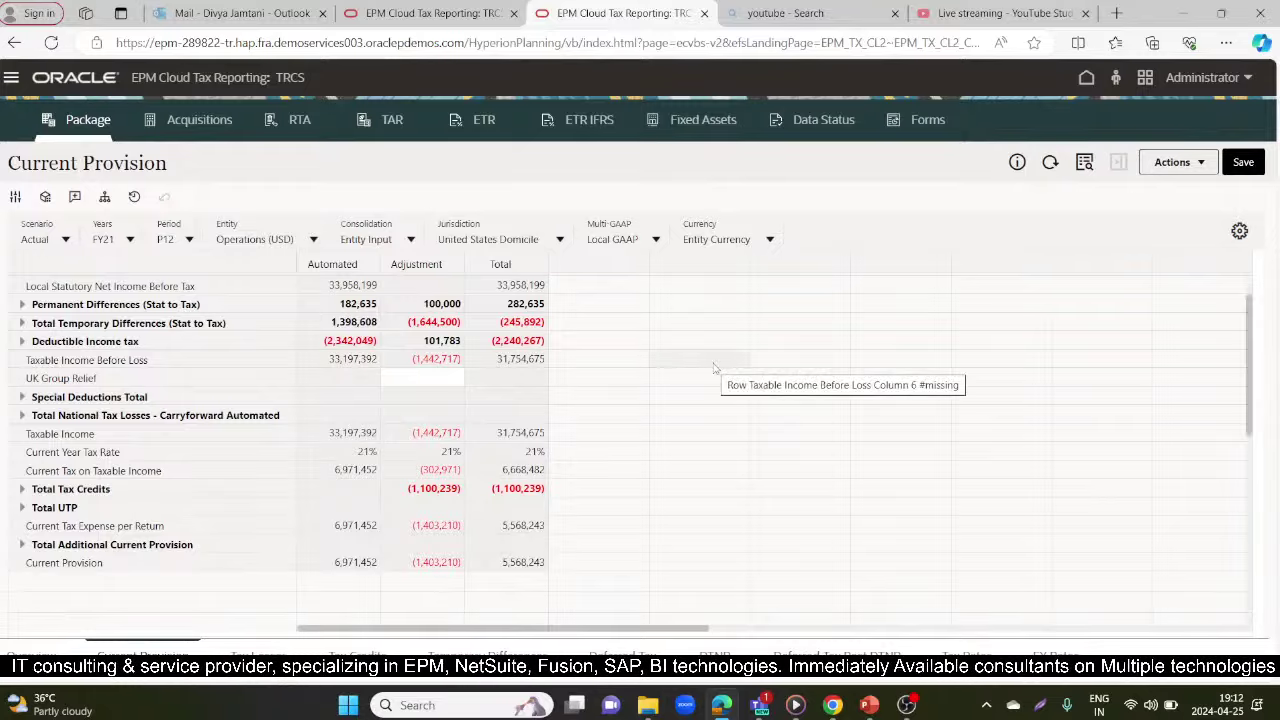
left_click(430, 13)
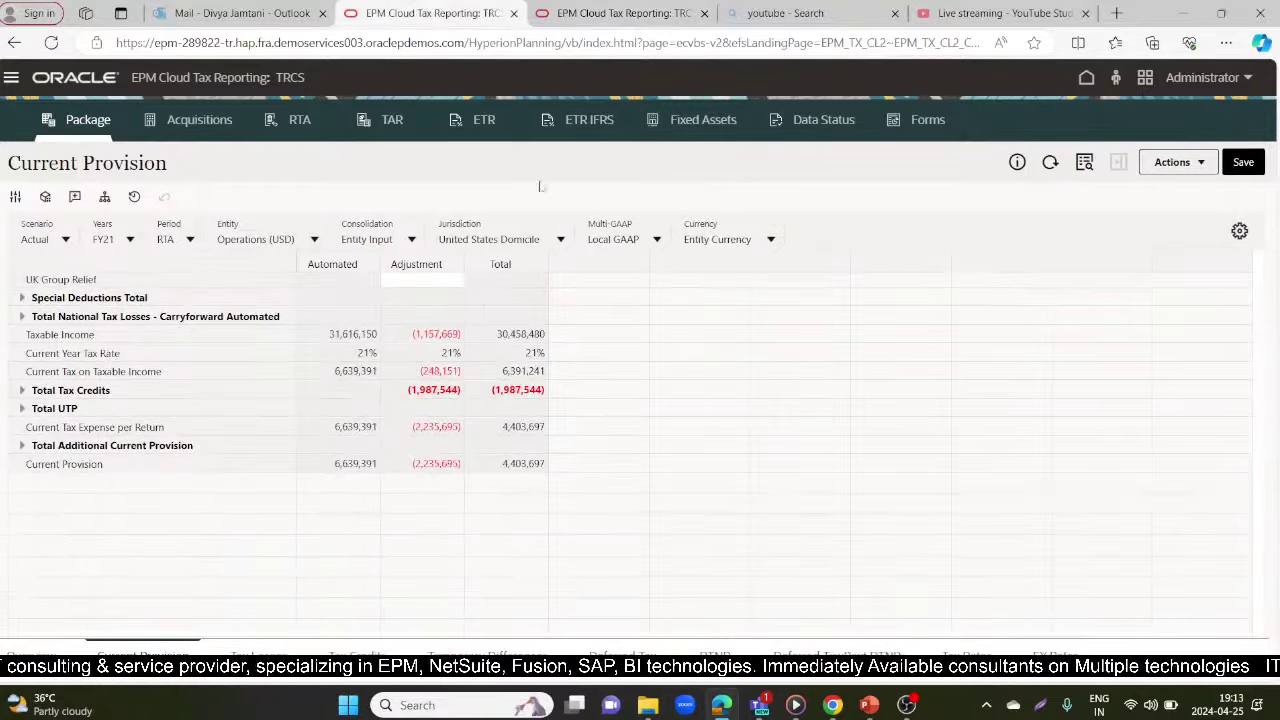
left_click(1206, 170)
left_click(1072, 213)
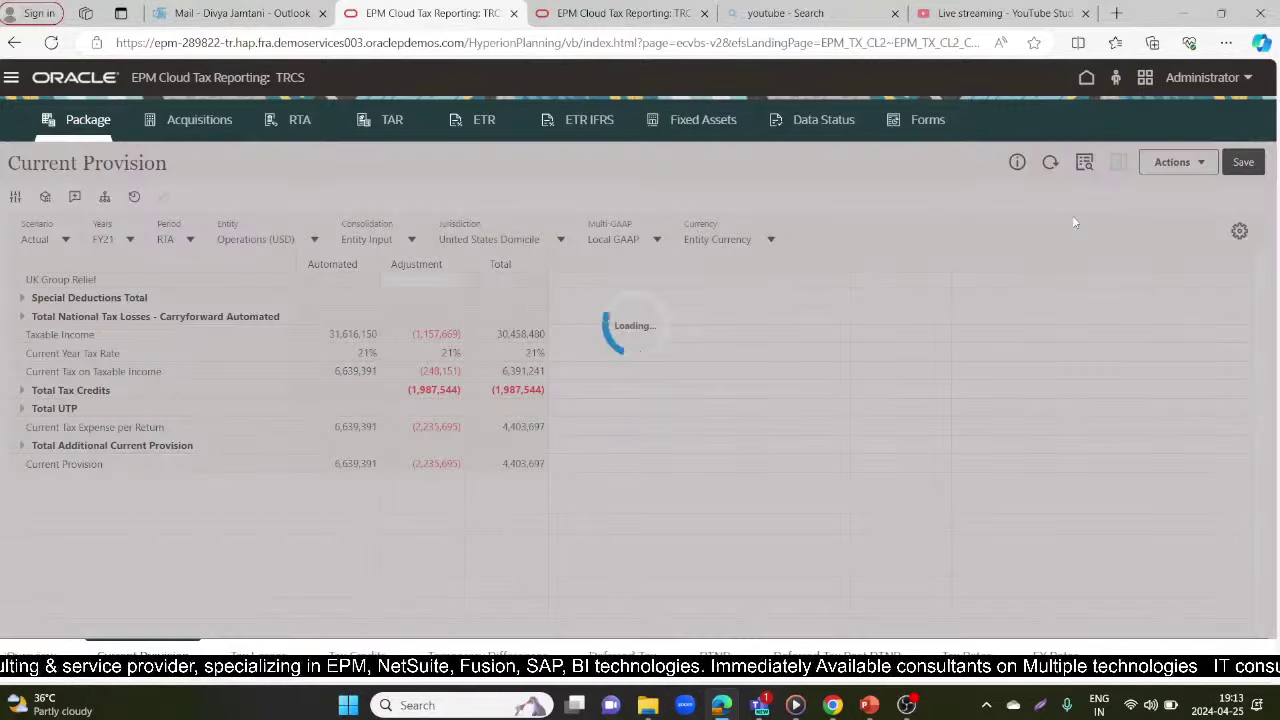
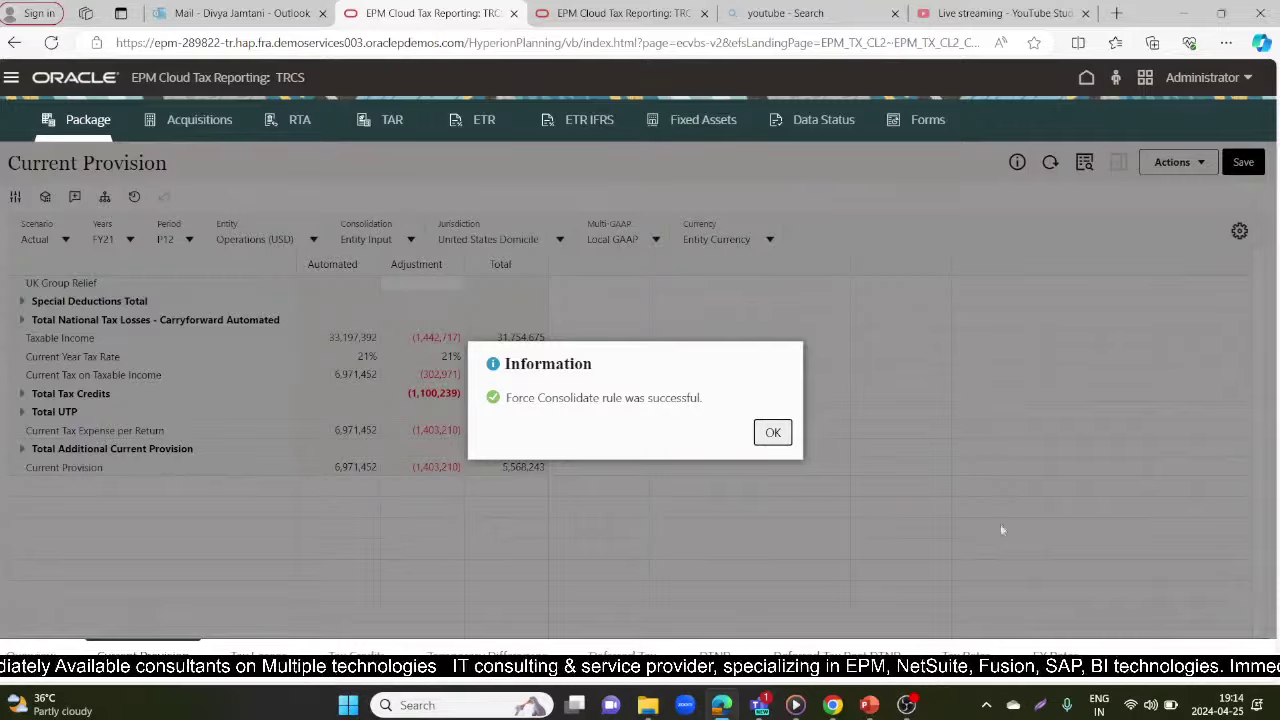
left_click(771, 431)
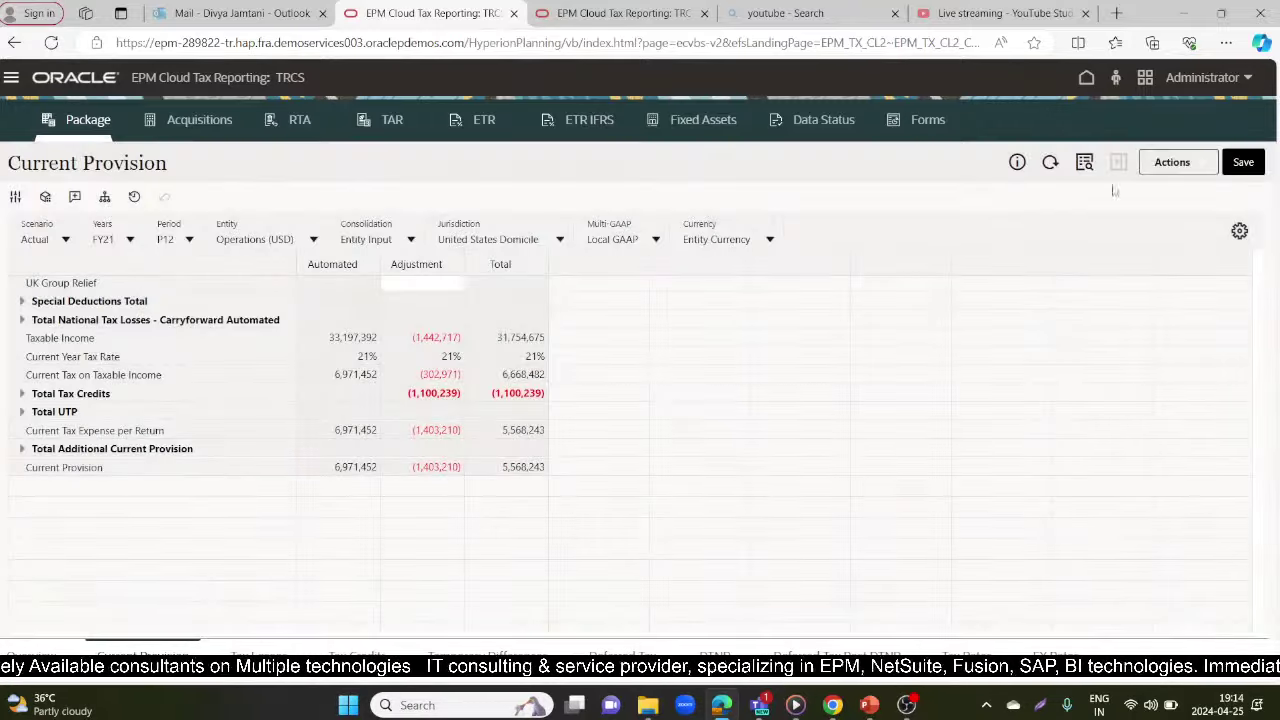
Start the Force Consolidate rule again and set its period prompt to P13
left_click(1180, 164)
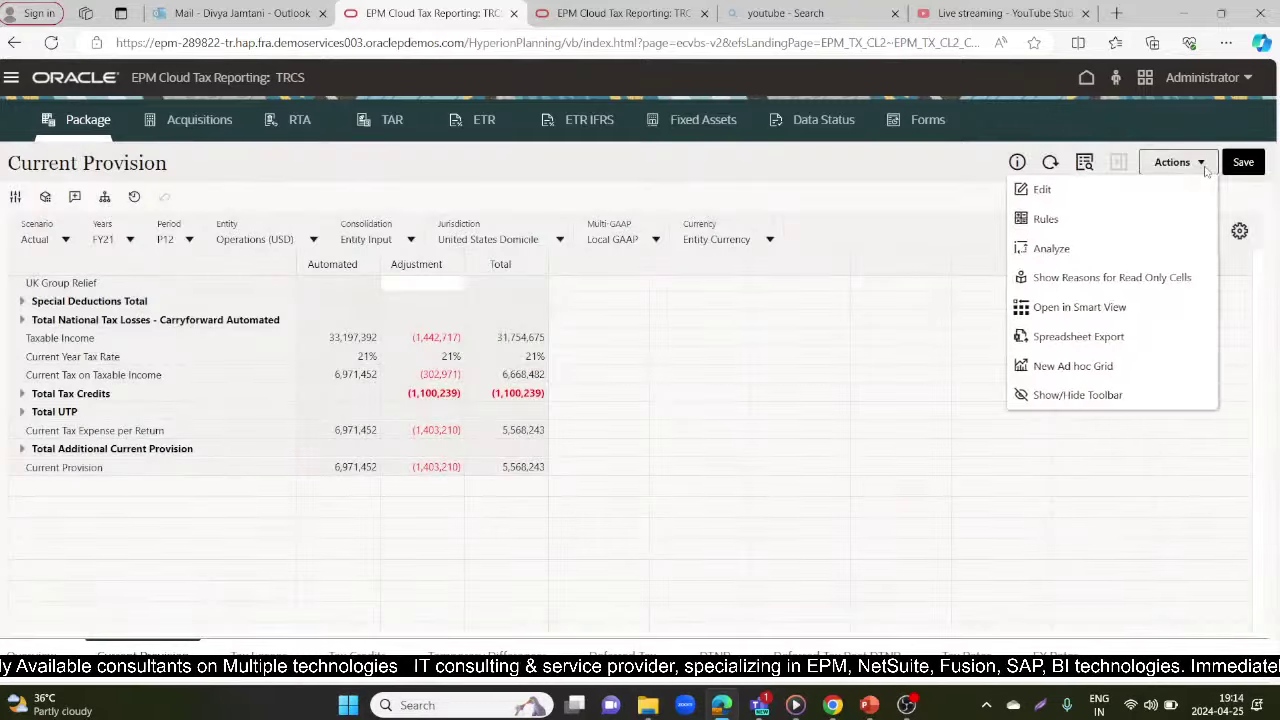
left_click(1046, 220)
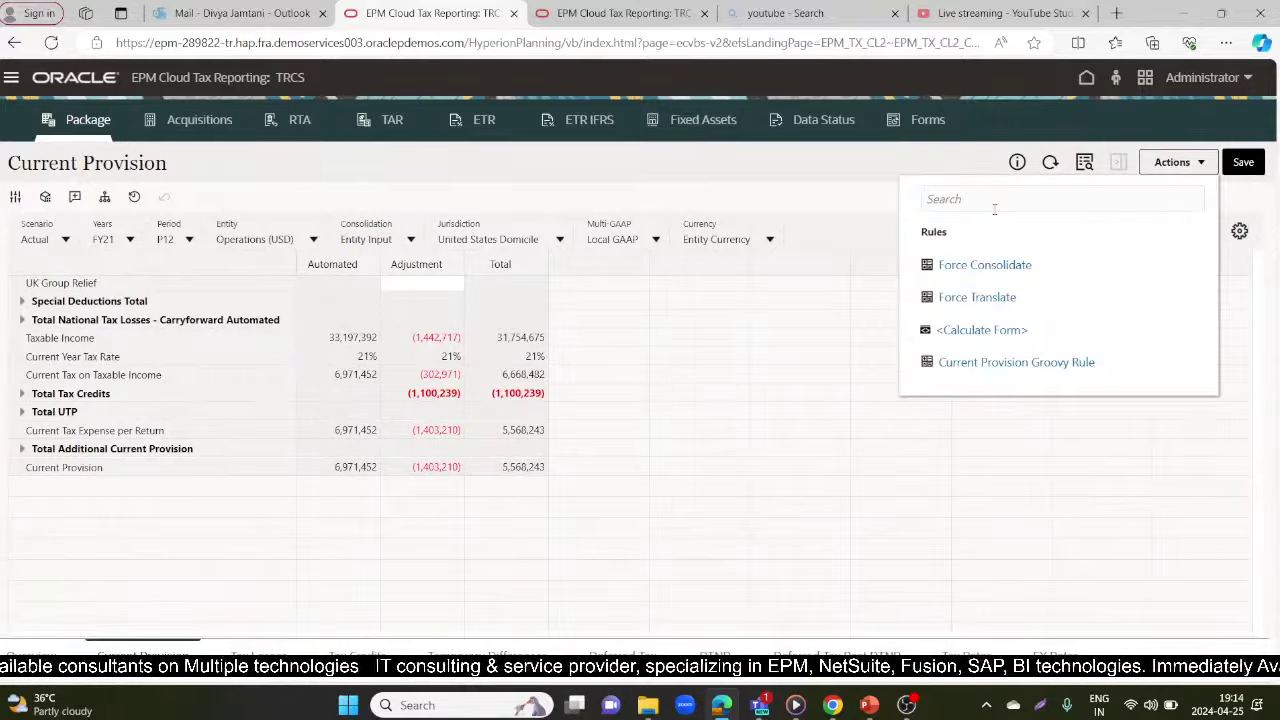
left_click(958, 266)
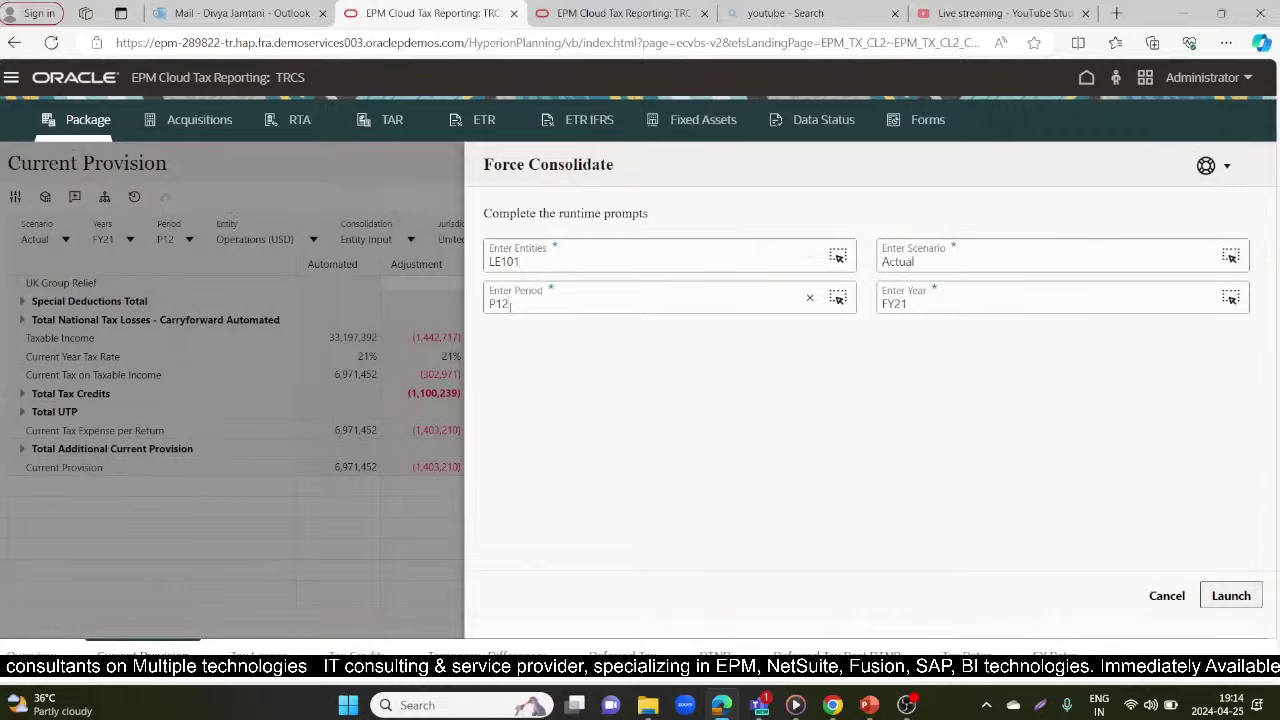
key("BackSpace")
type("3")
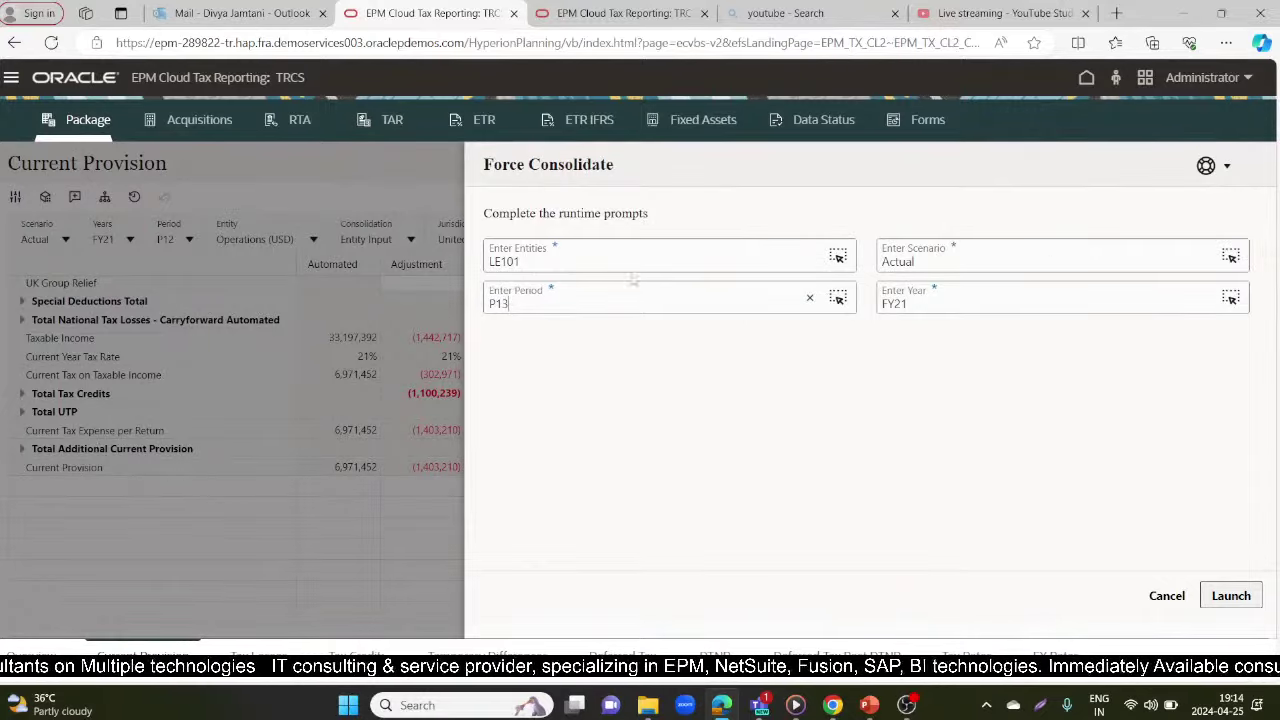
left_click(921, 307)
key("BackSpace")
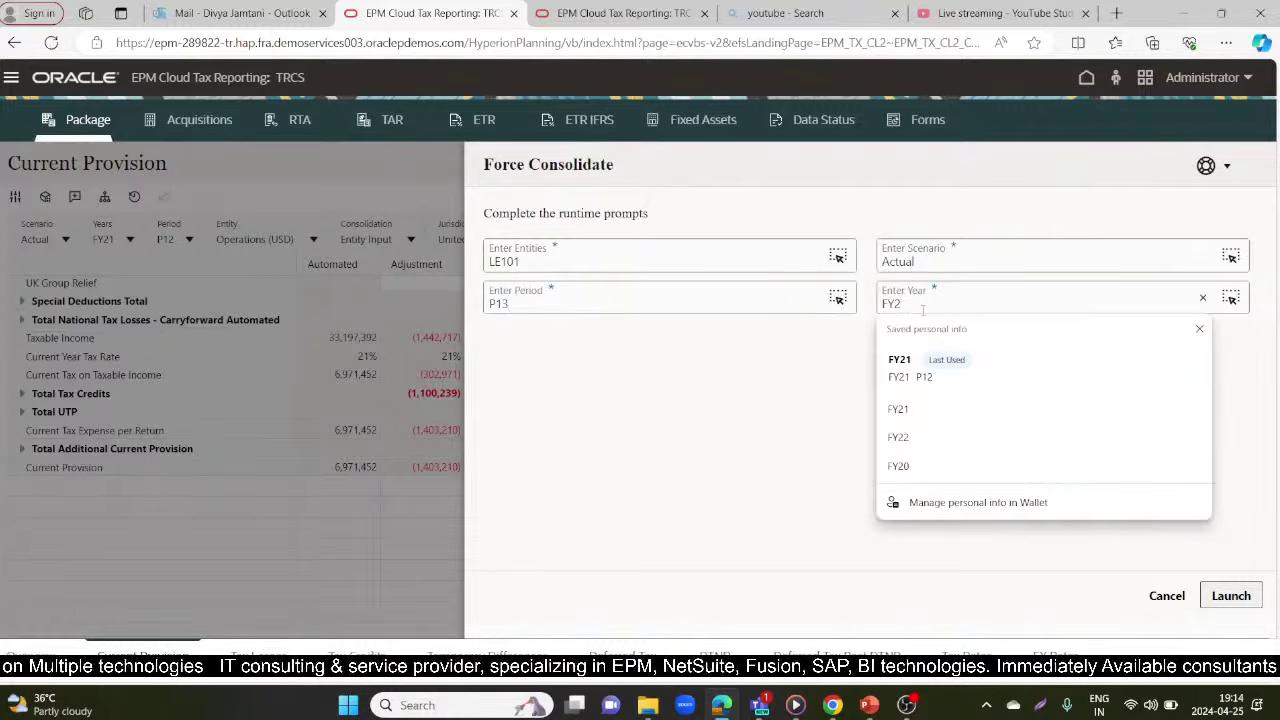
type("2")
left_click(1011, 410)
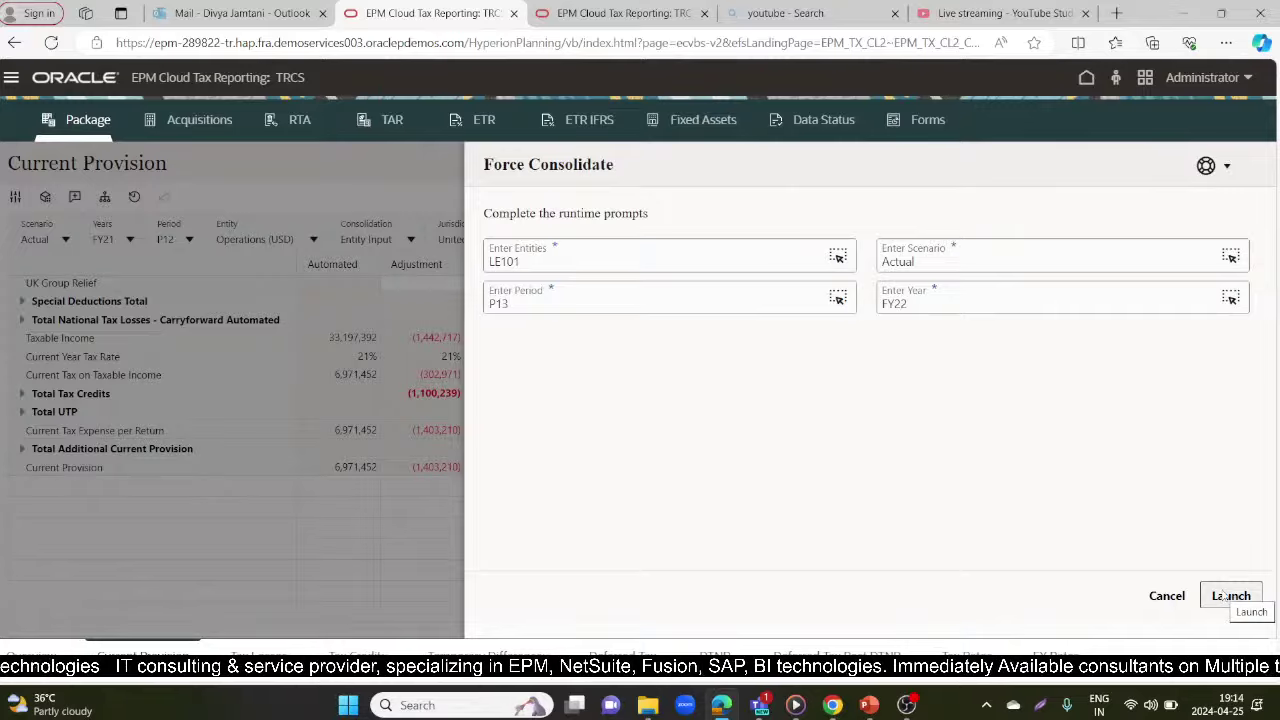
left_click(973, 307)
key("BackSpace")
type("1")
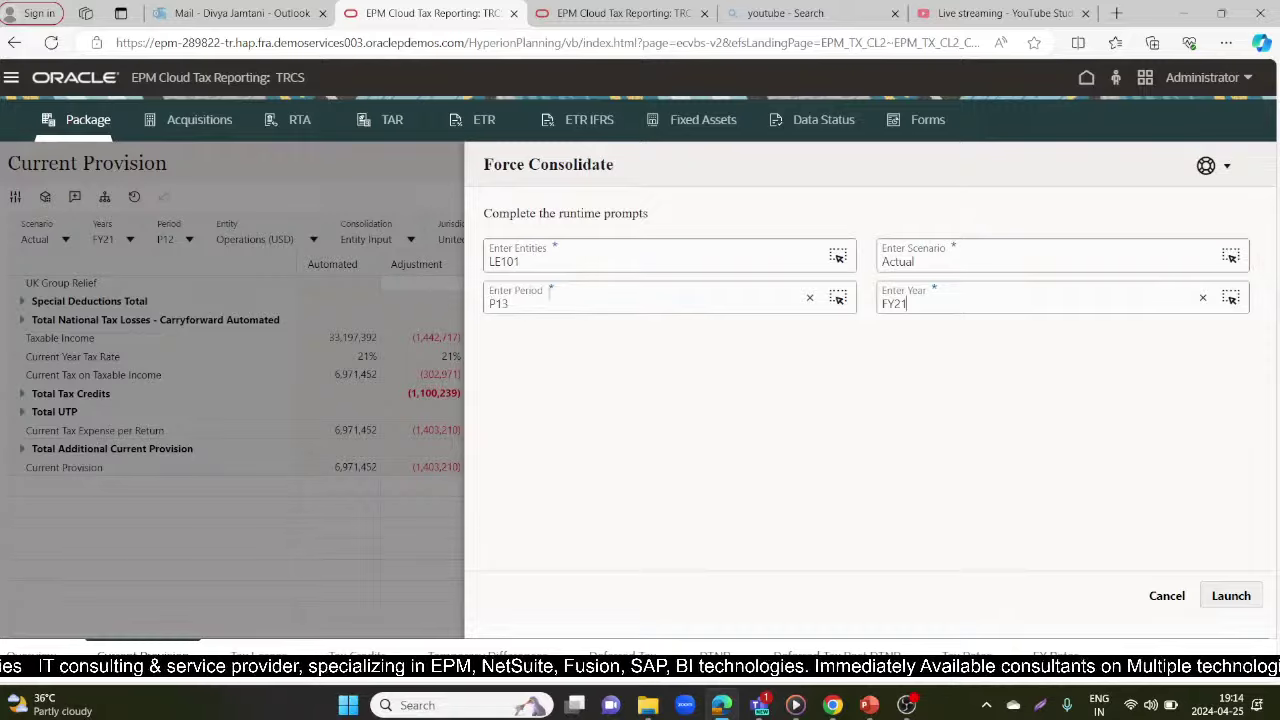
Launch Force Consolidate for entity LE101, scenario Actual, period P13 and year FY21, and open the RTA form
left_click(1221, 593)
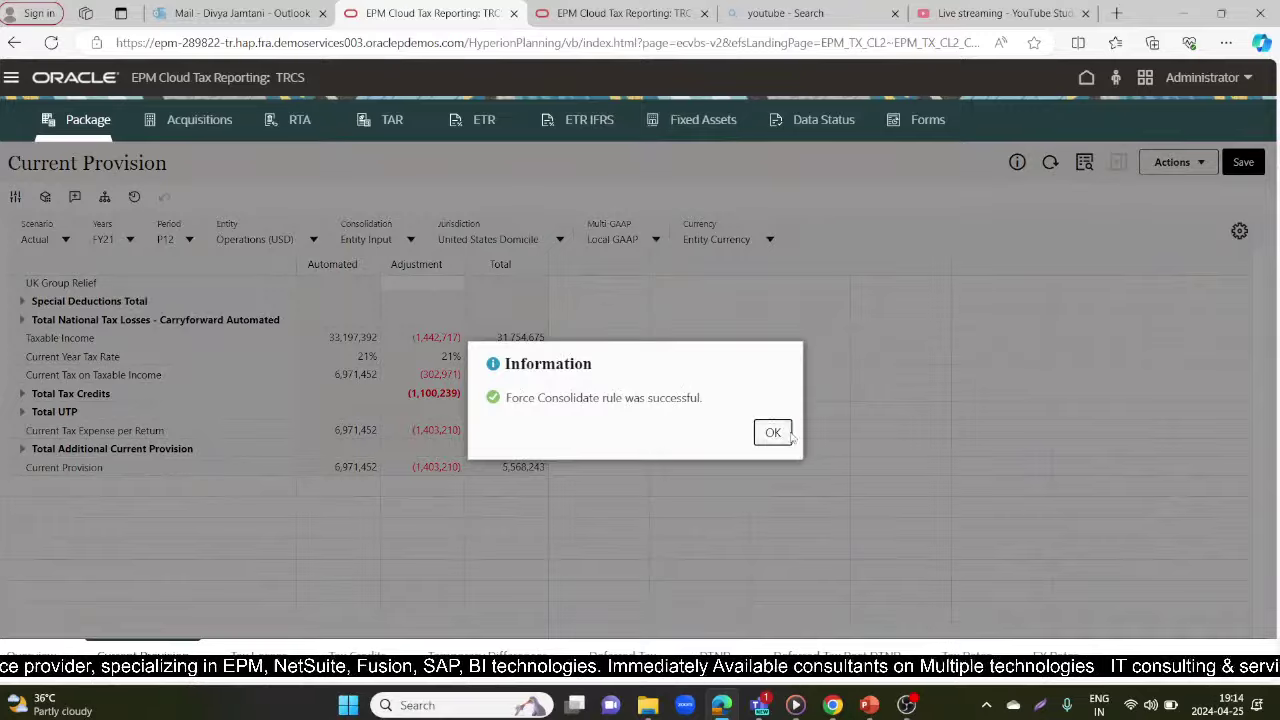
left_click(772, 432)
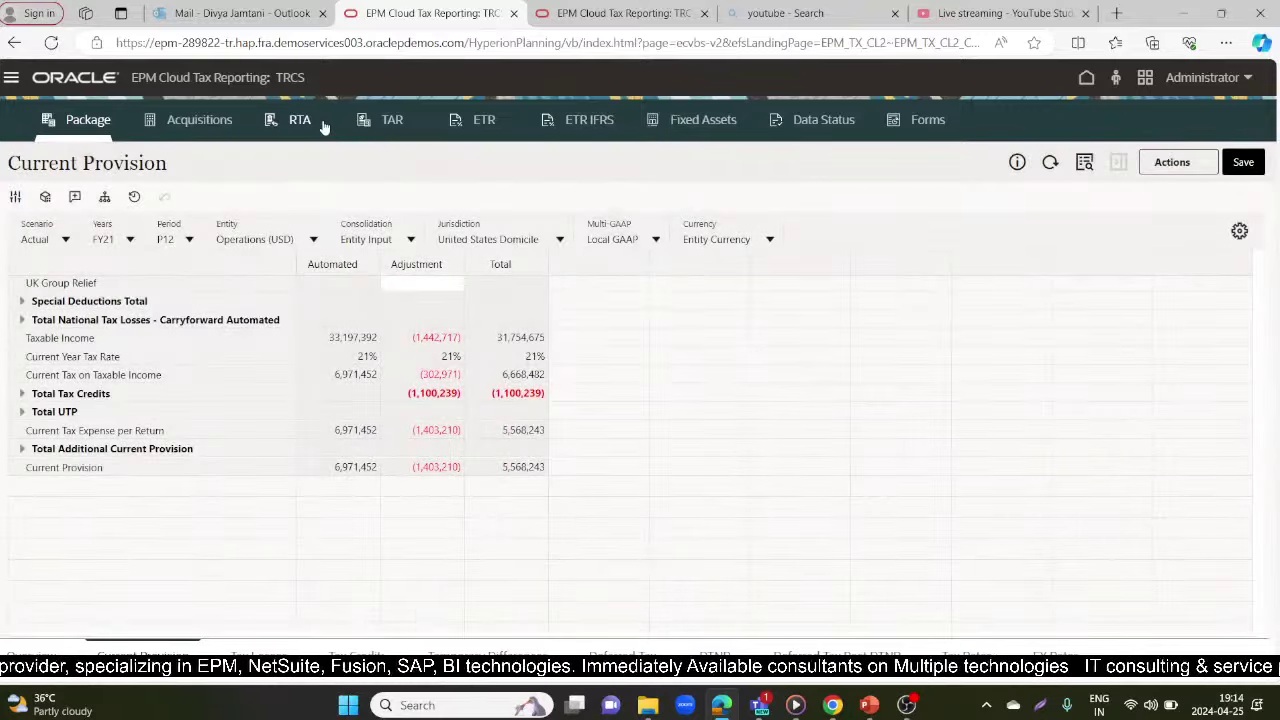
left_click(300, 120)
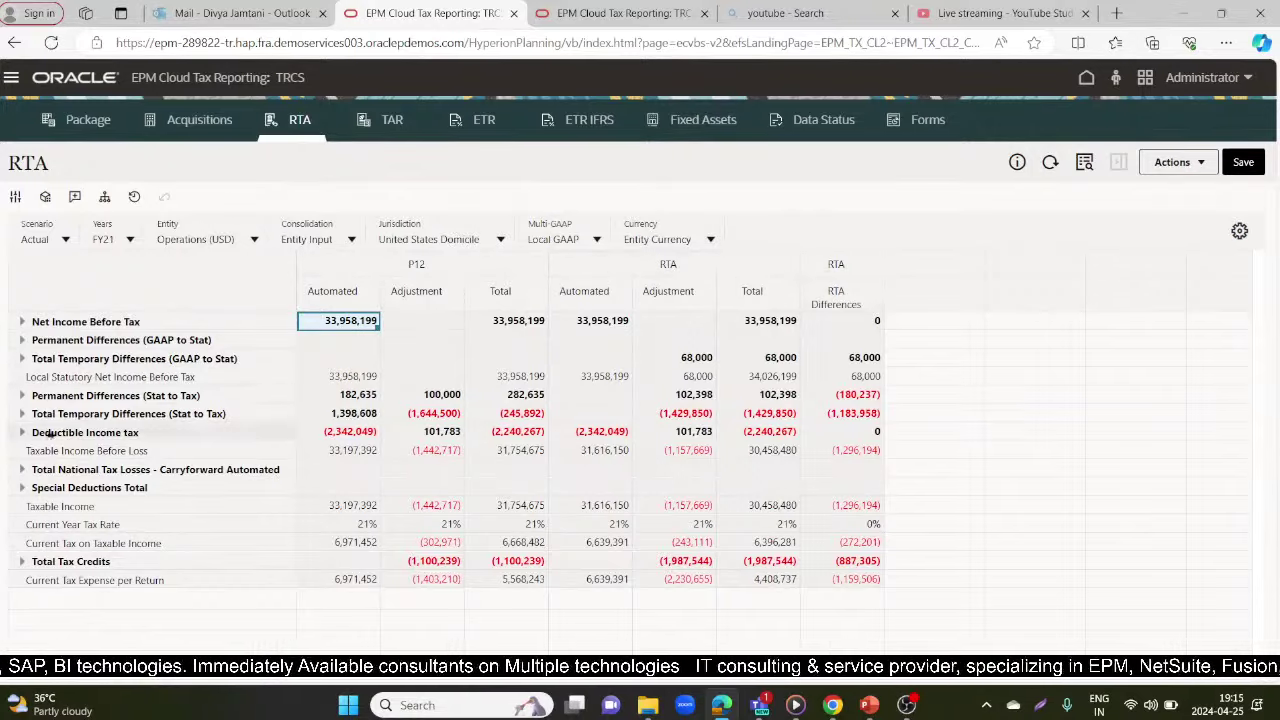
In the Current Tax Expense per Return row, examine the P12 total, the RTA total and the RTA Differences column
left_click(101, 579)
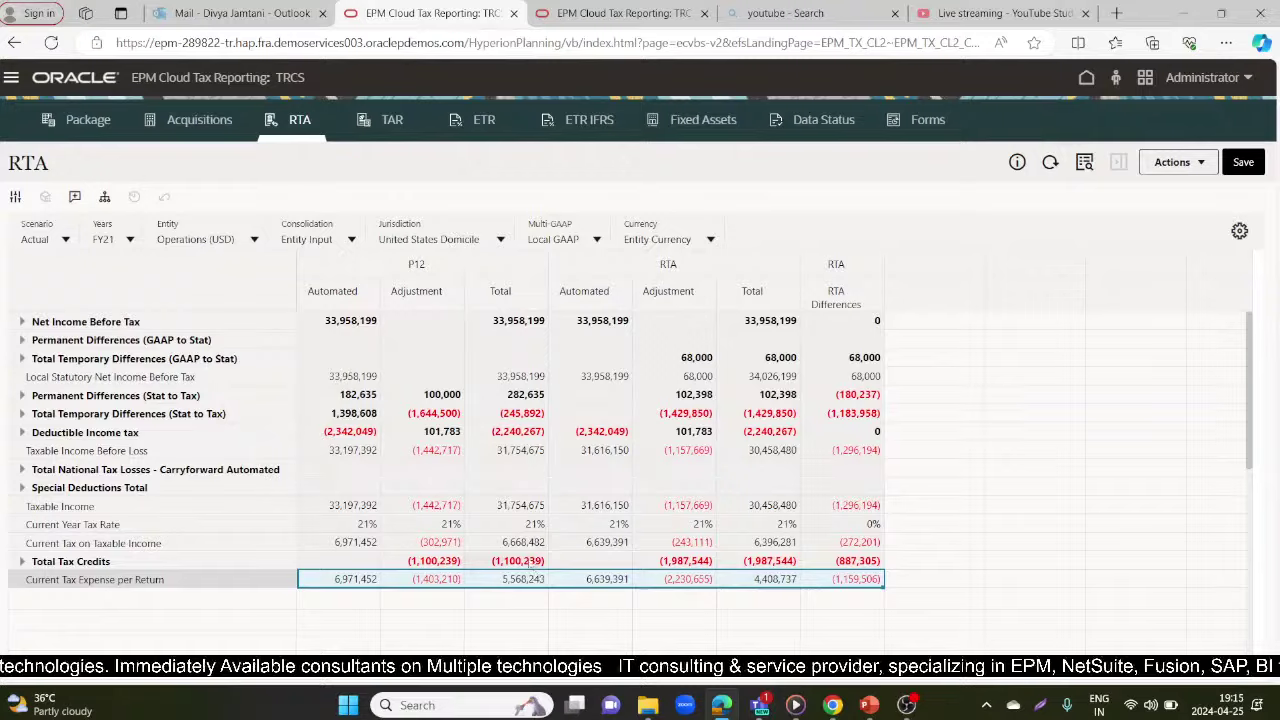
left_click(505, 582)
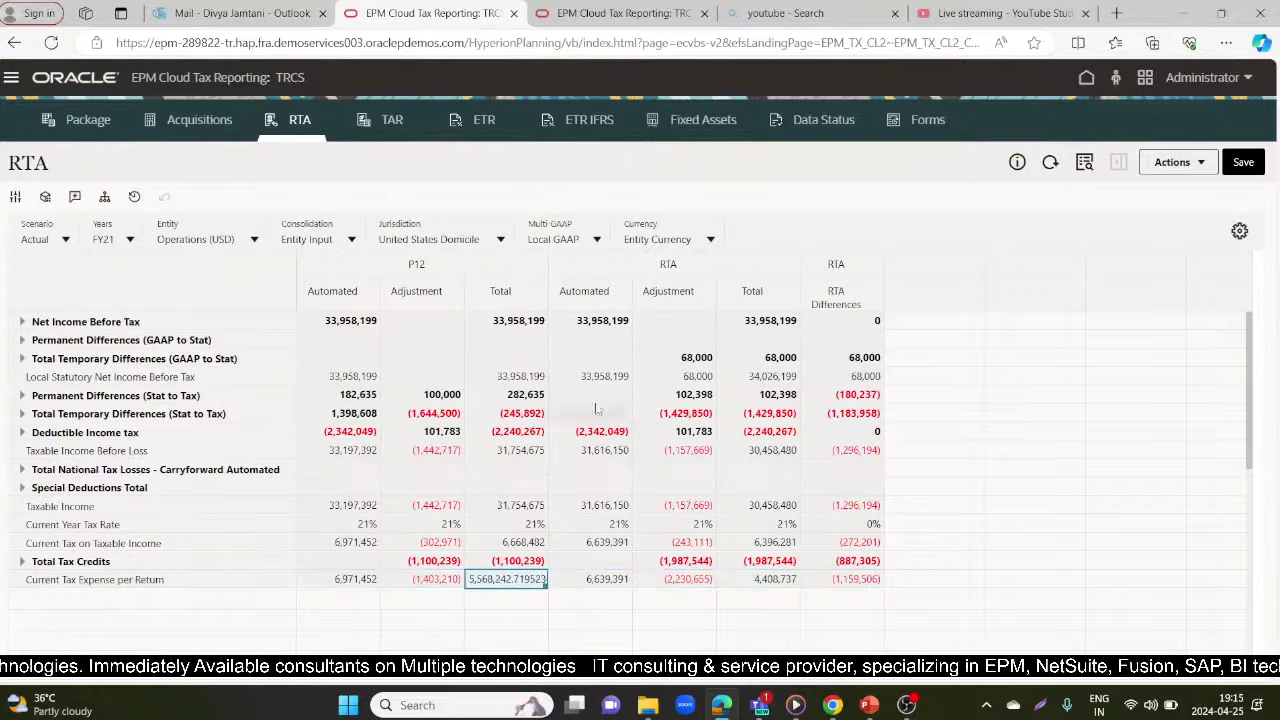
left_click(735, 580)
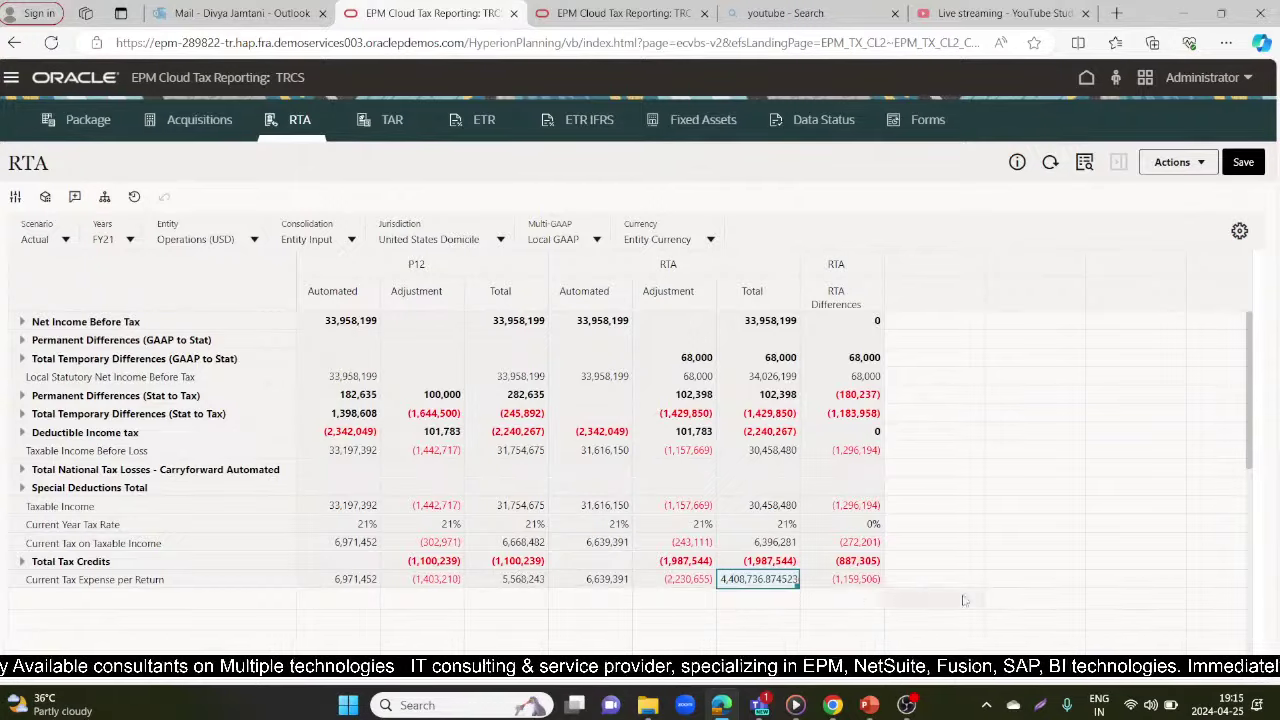
left_click(818, 582)
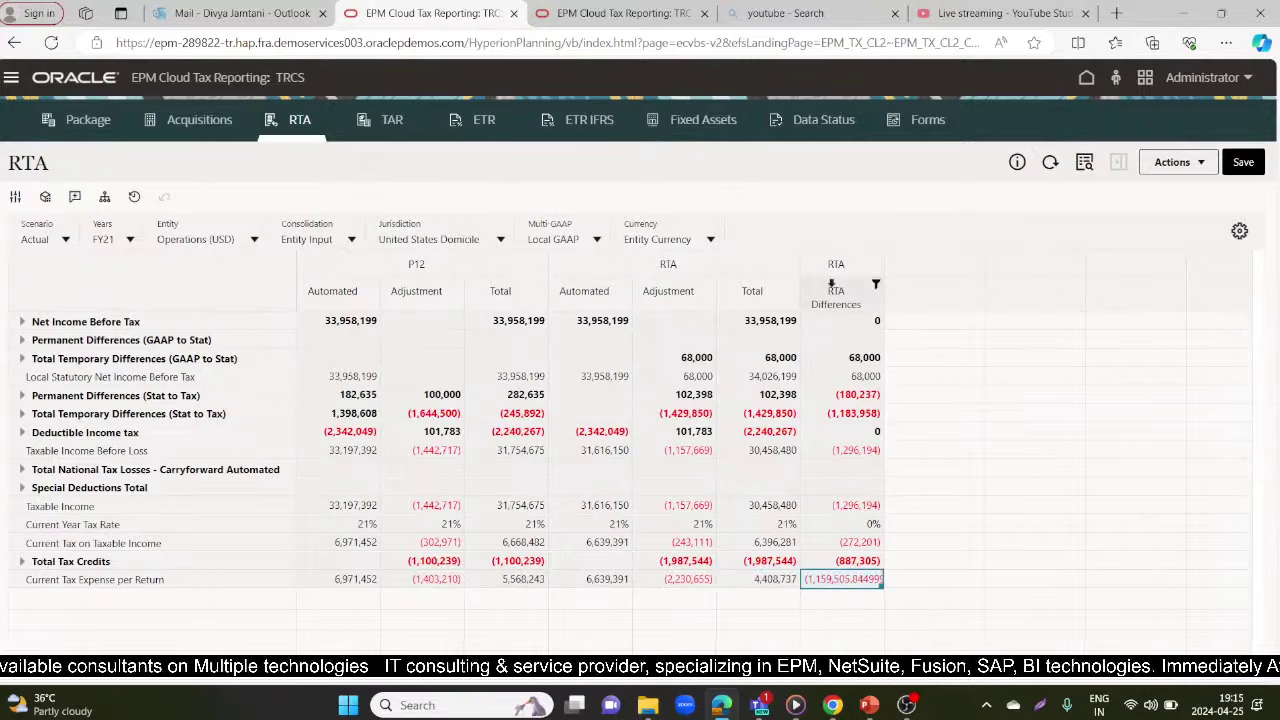
left_click(841, 266)
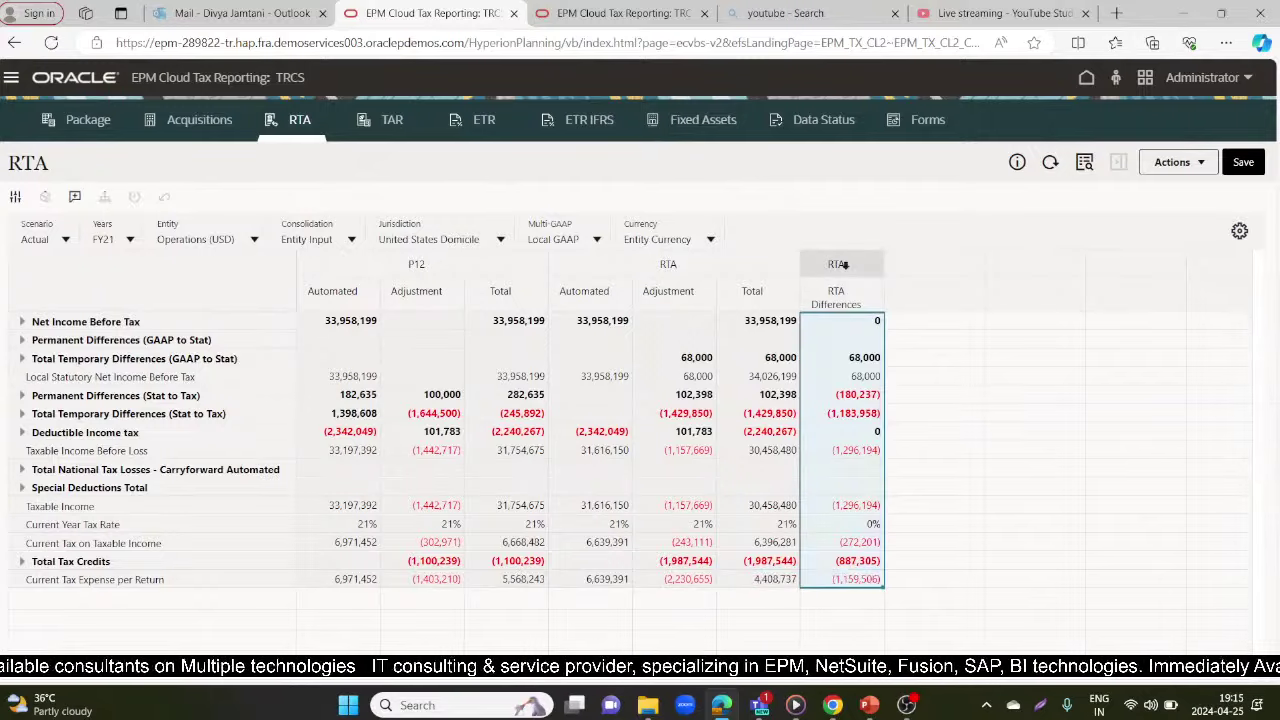
left_click(818, 582)
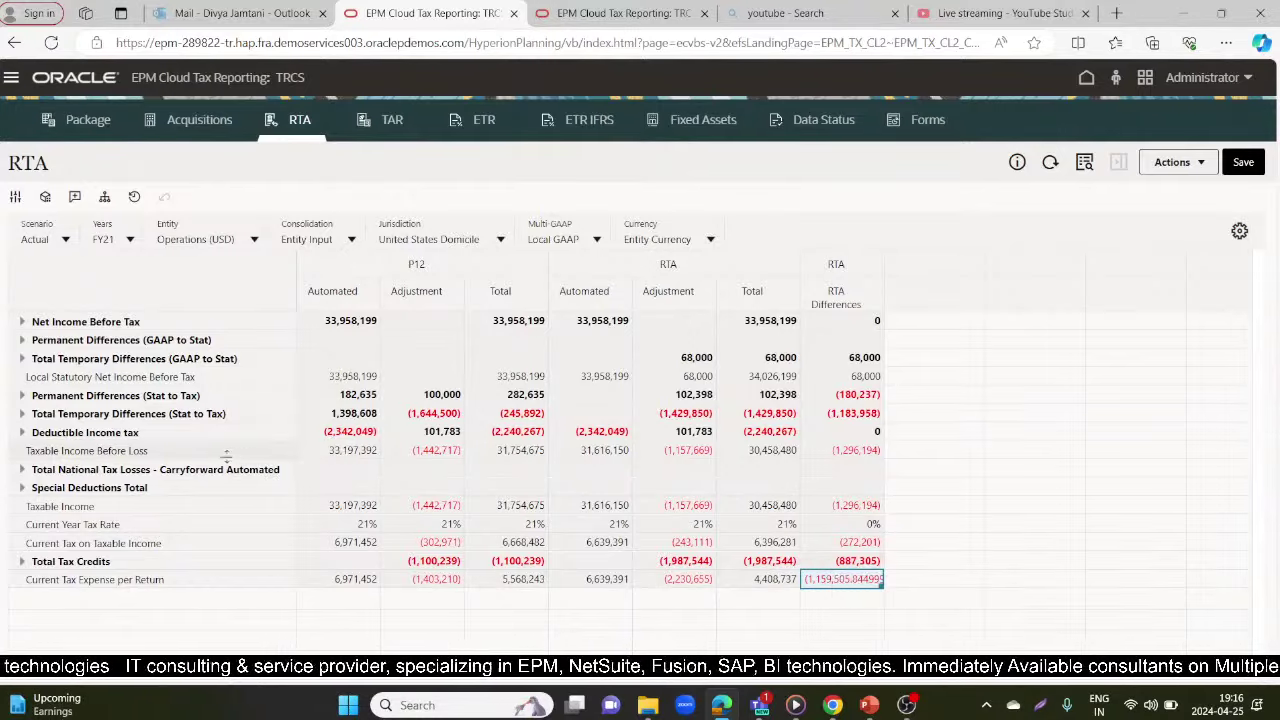
Expand the permanent GAAP to Stat and Stat to Tax differences, and examine the P12, RTA and difference amounts line by line
left_click(21, 341)
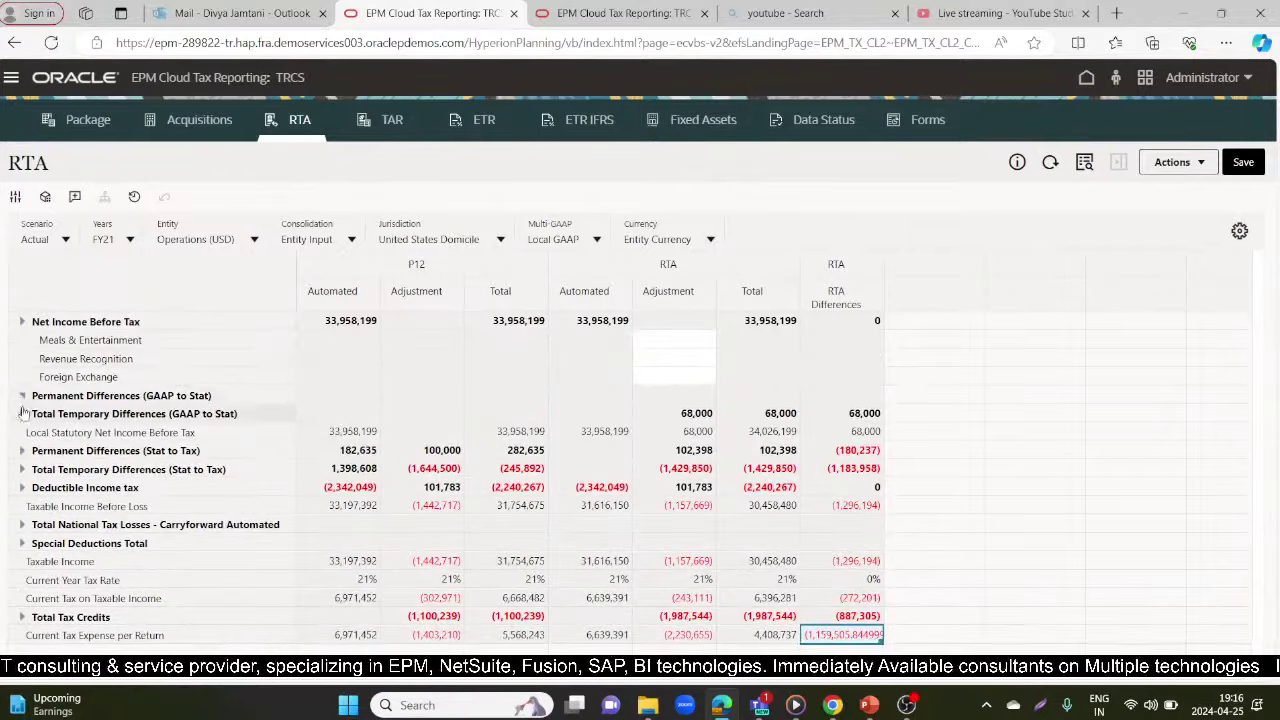
left_click(20, 450)
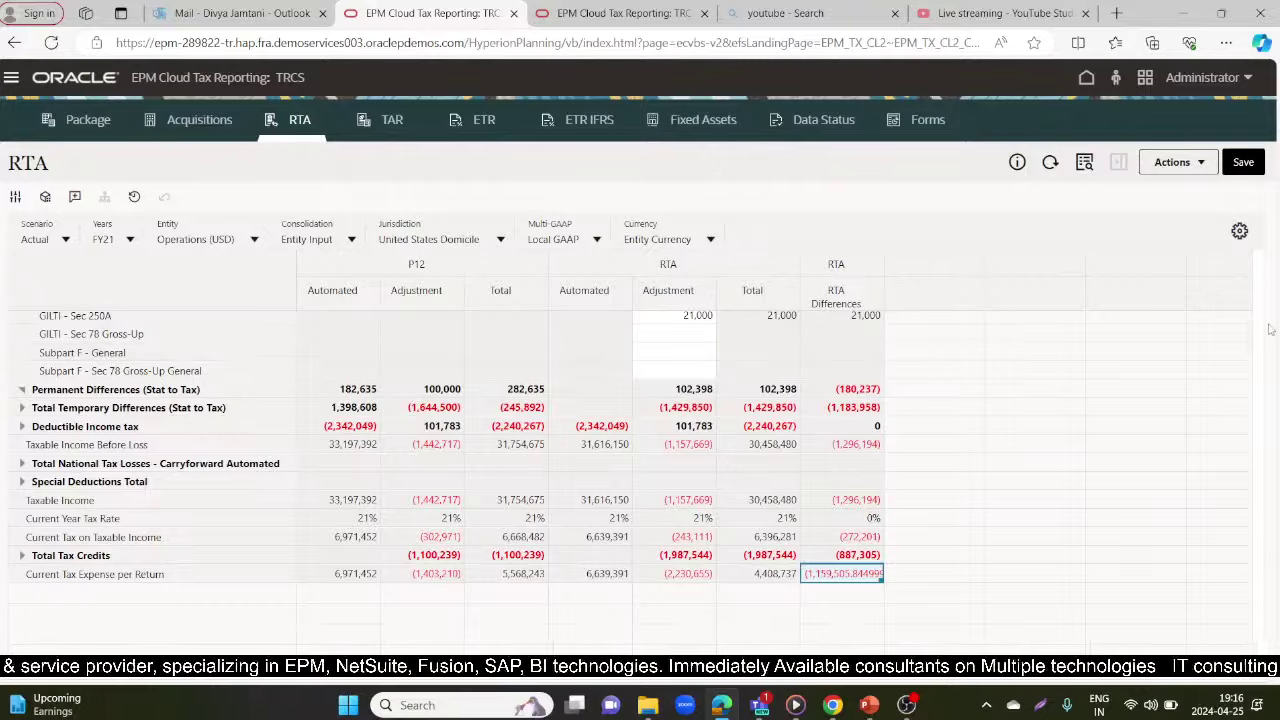
left_click_drag(1248, 403, 1248, 375)
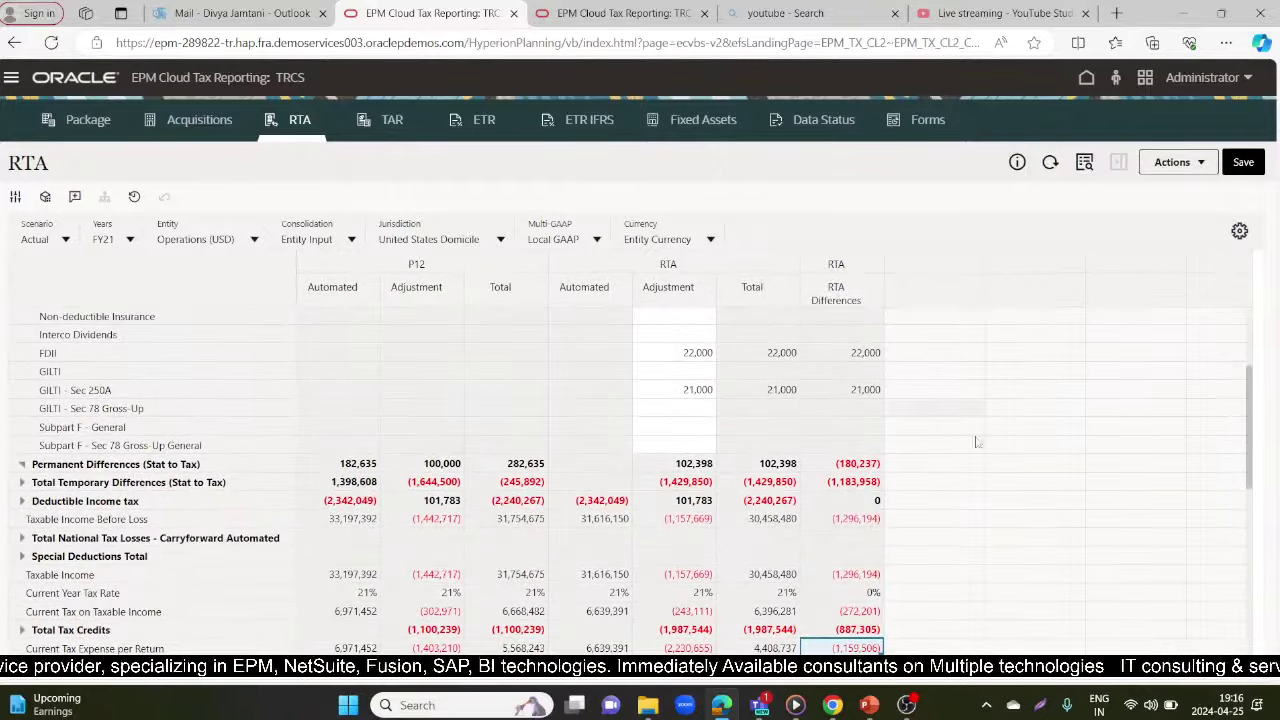
scroll(1000, 460, "up", 3)
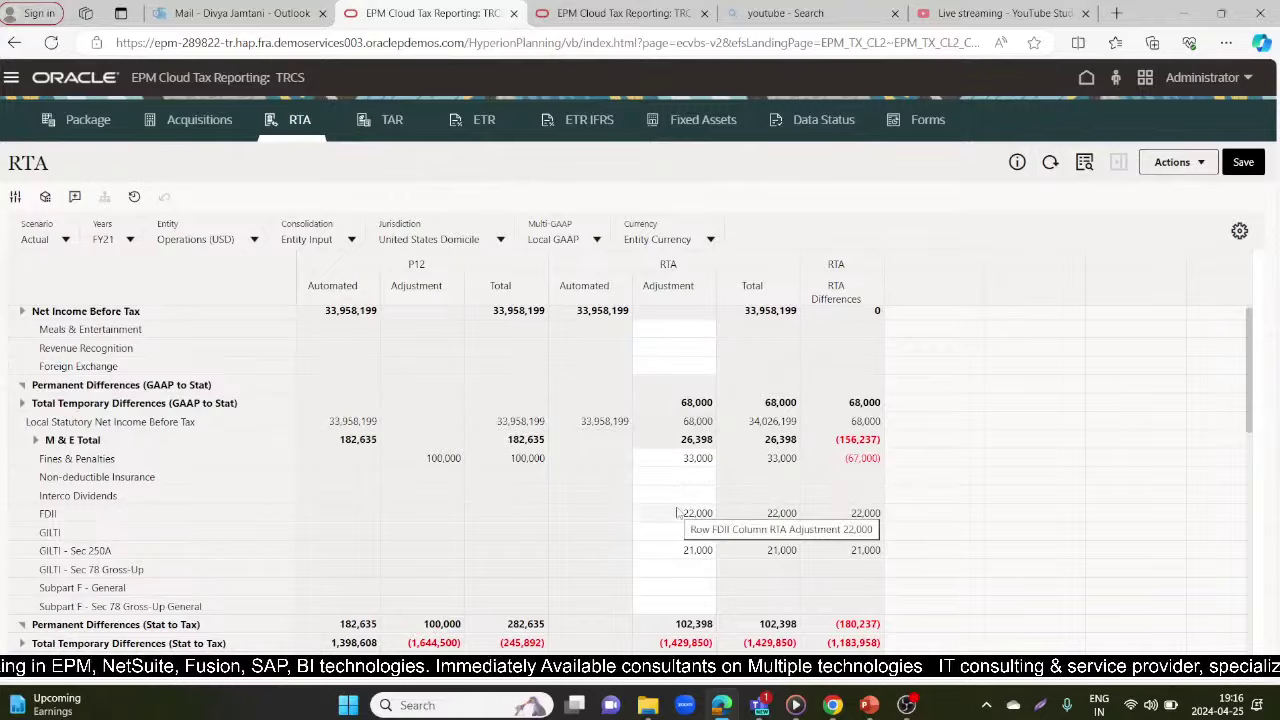
scroll(670, 548, "down", 2)
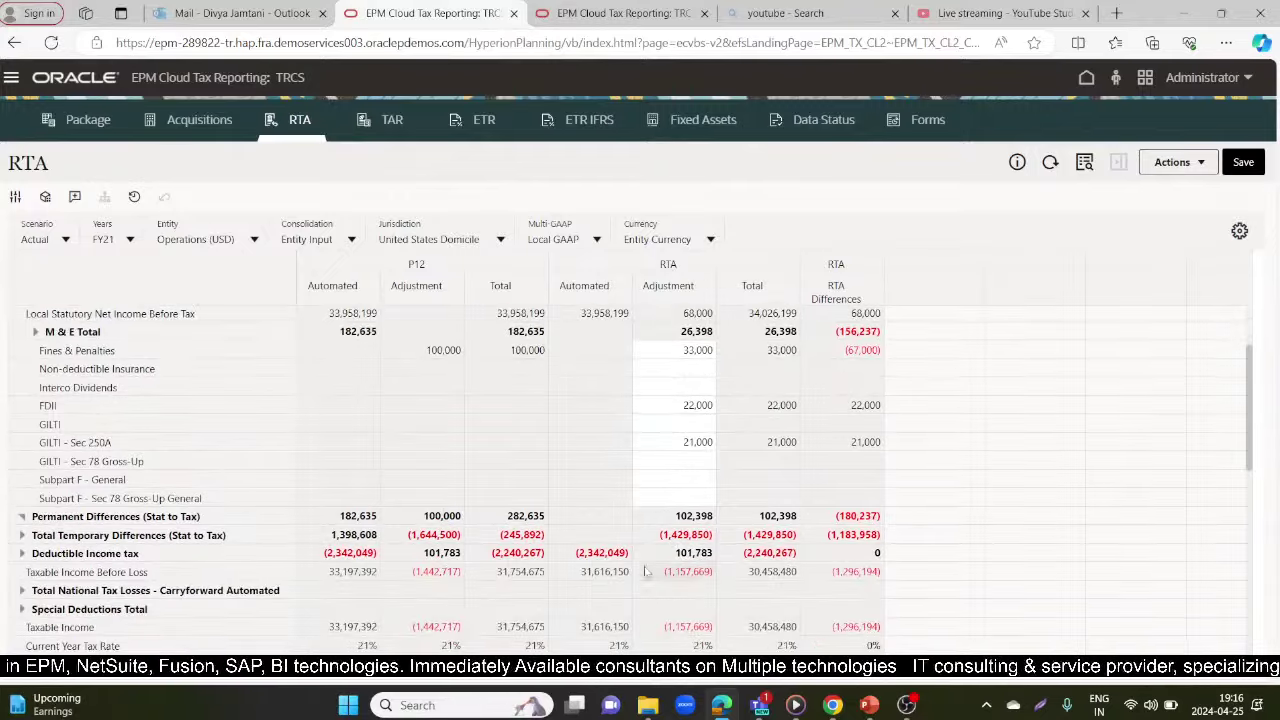
scroll(650, 570, "down", 1)
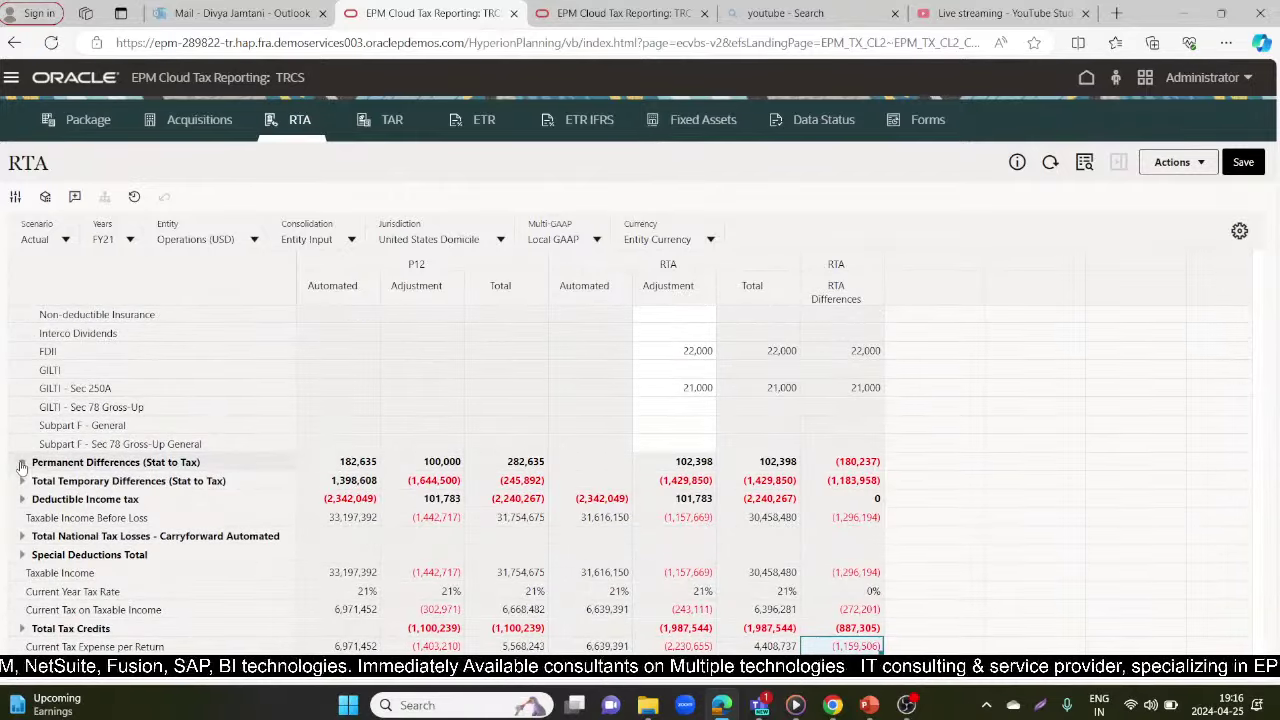
scroll(18, 462, "down", 3)
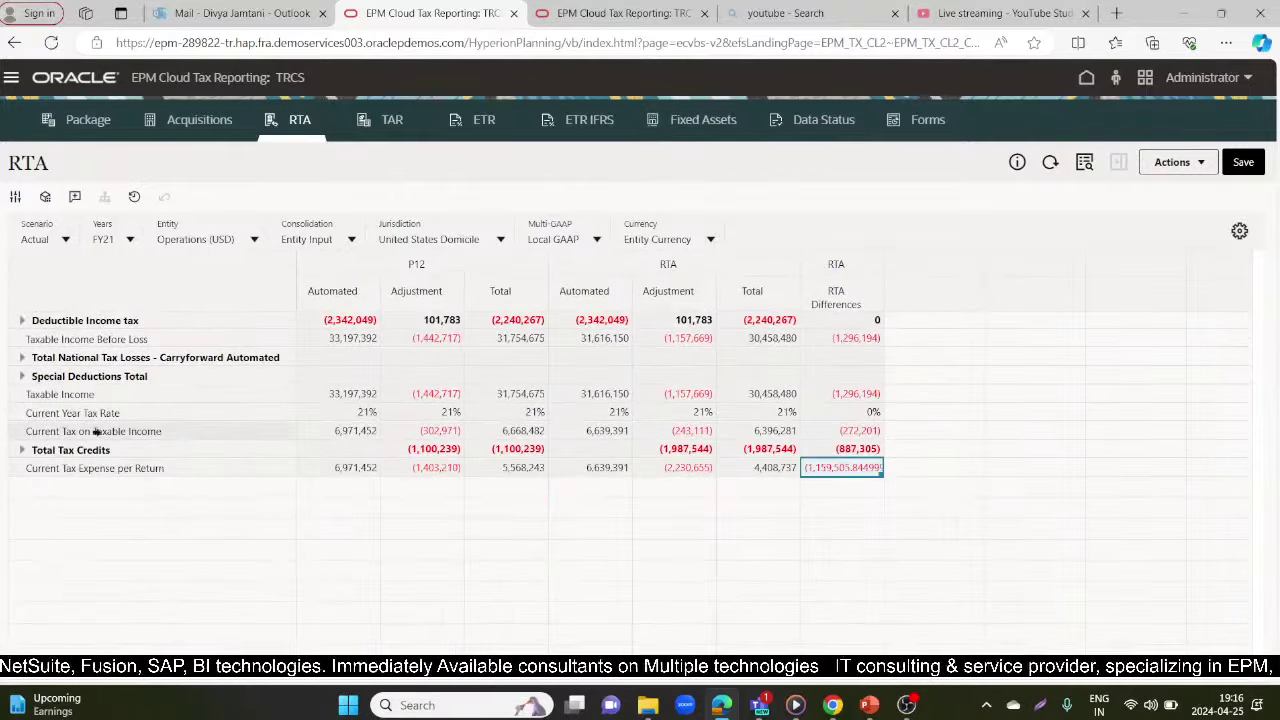
scroll(773, 535, "up", 2)
scroll(773, 535, "up", 1)
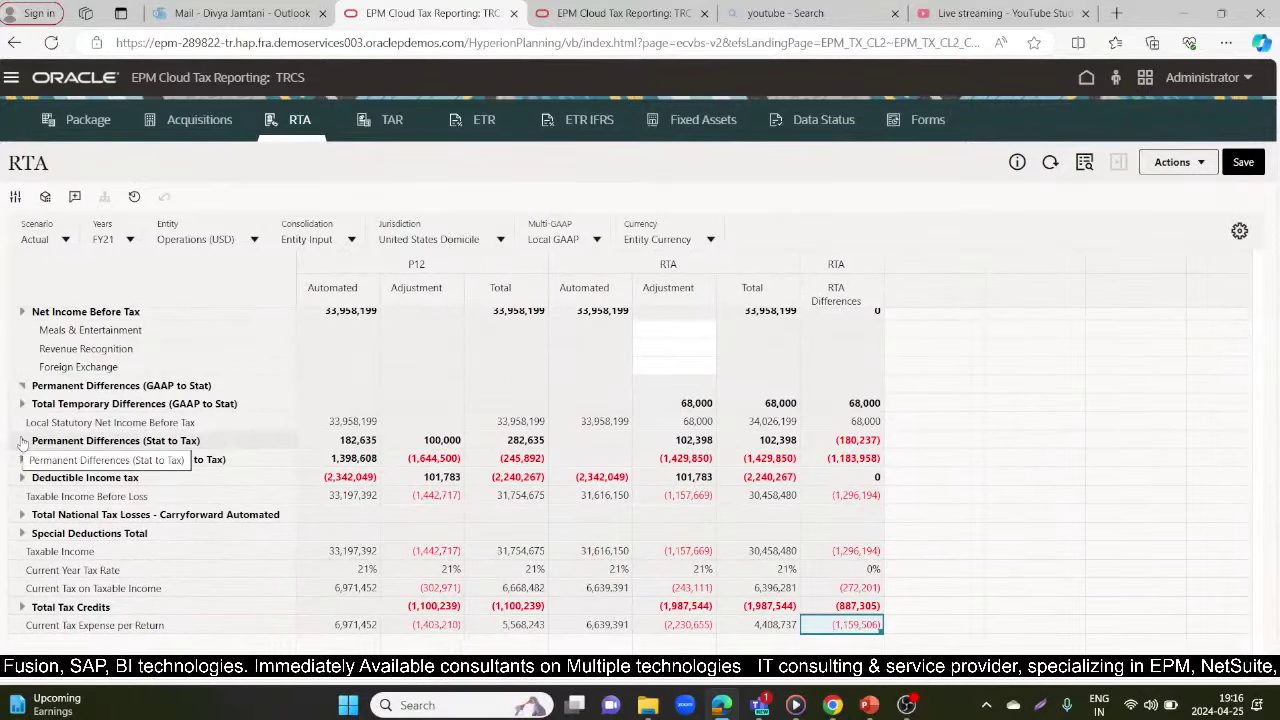
left_click(22, 441)
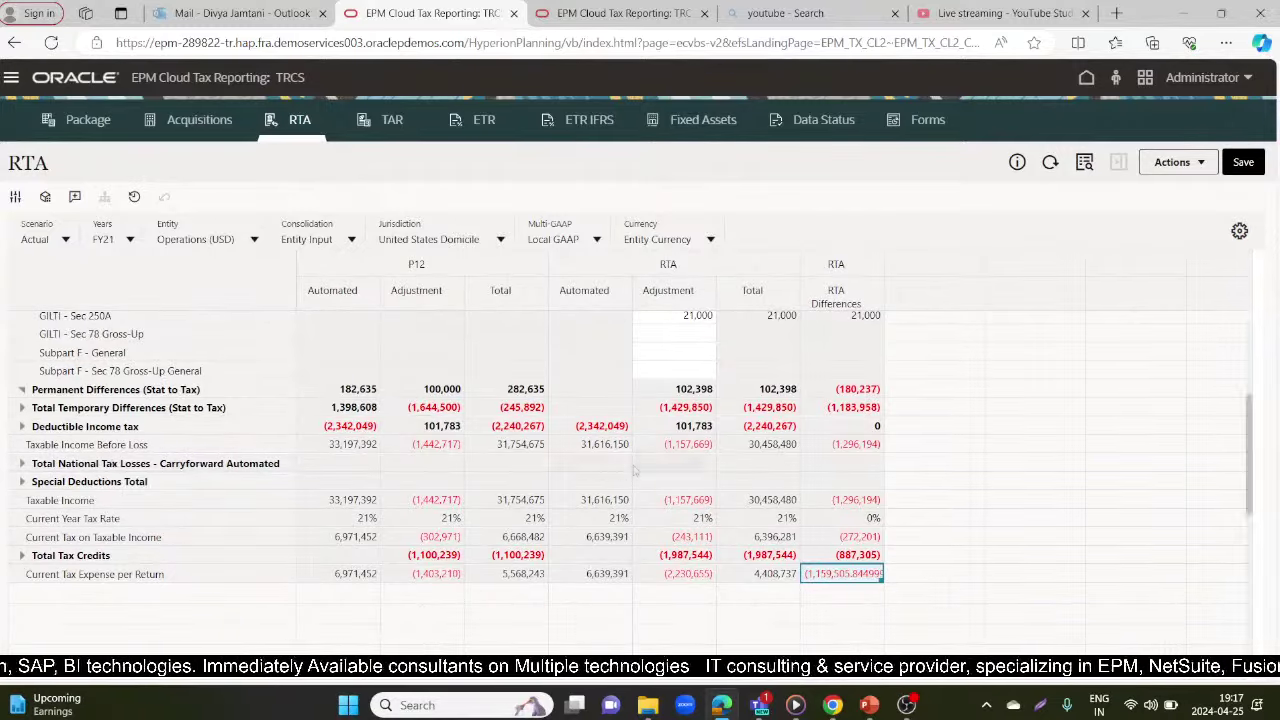
Expand the temporary Stat to Tax differences and compare their P12, RTA and RTA Differences amounts line by line
scroll(633, 470, "up", 5)
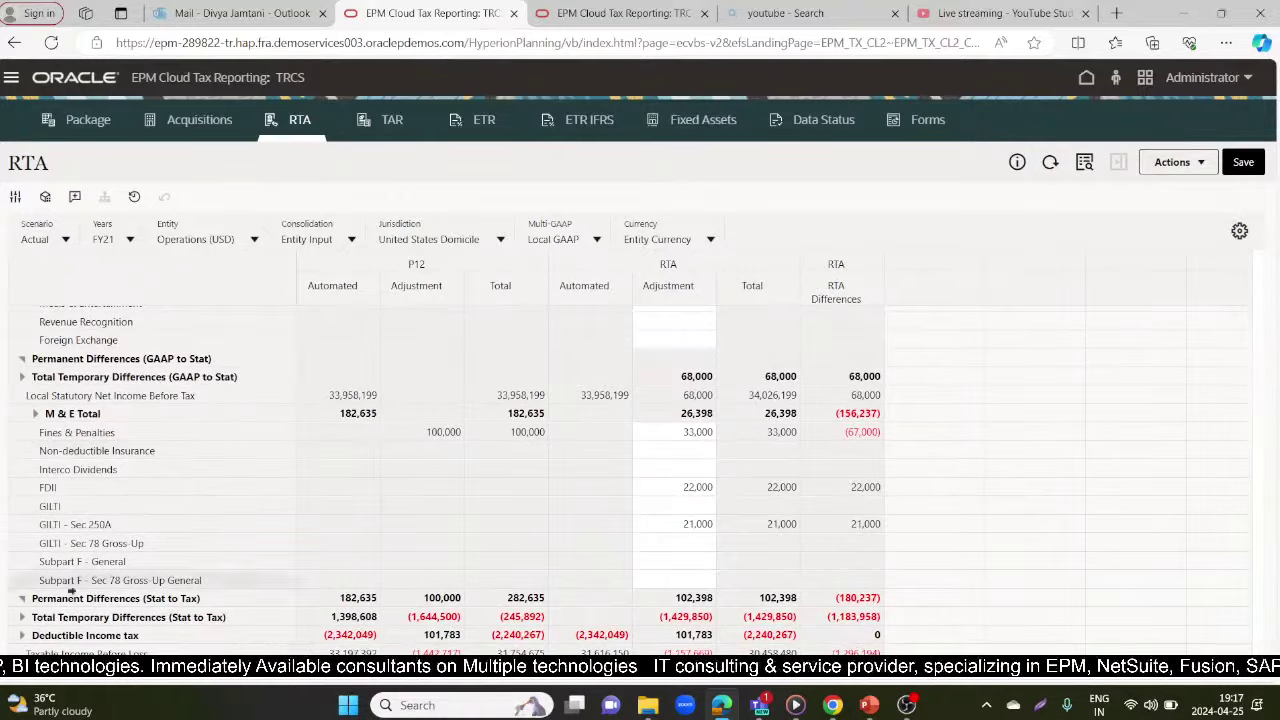
left_click(22, 617)
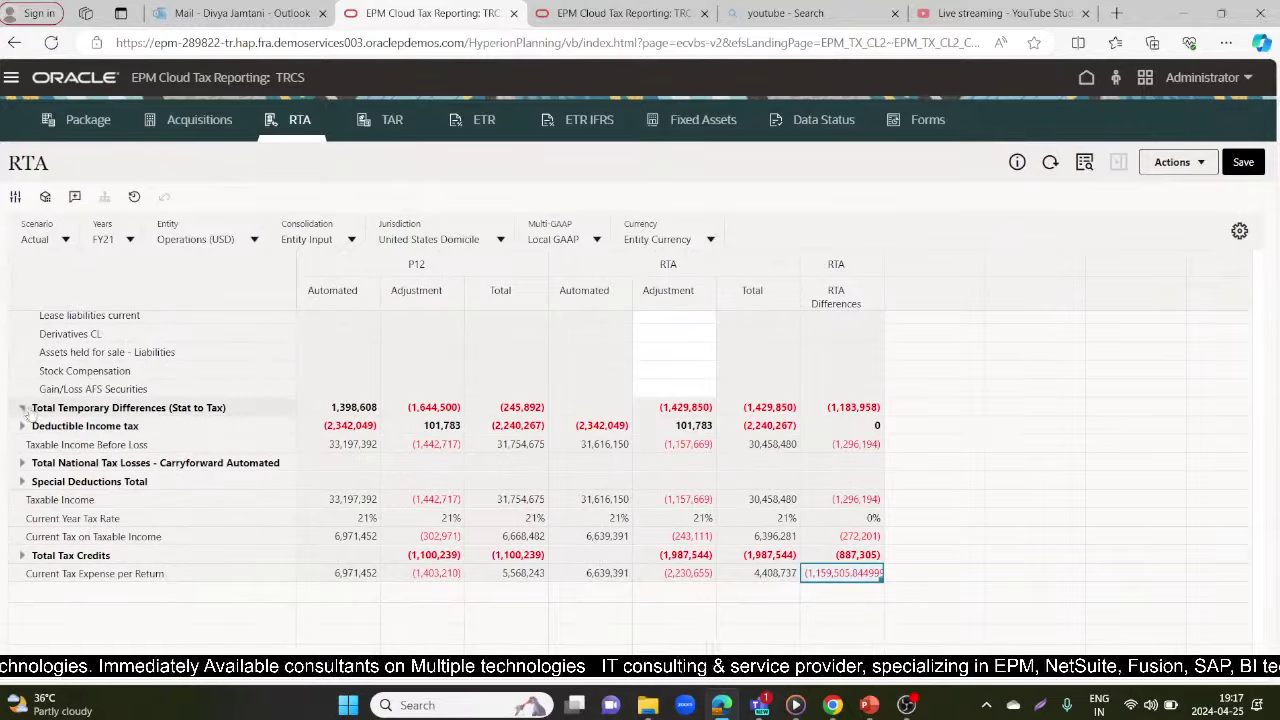
left_click(21, 407)
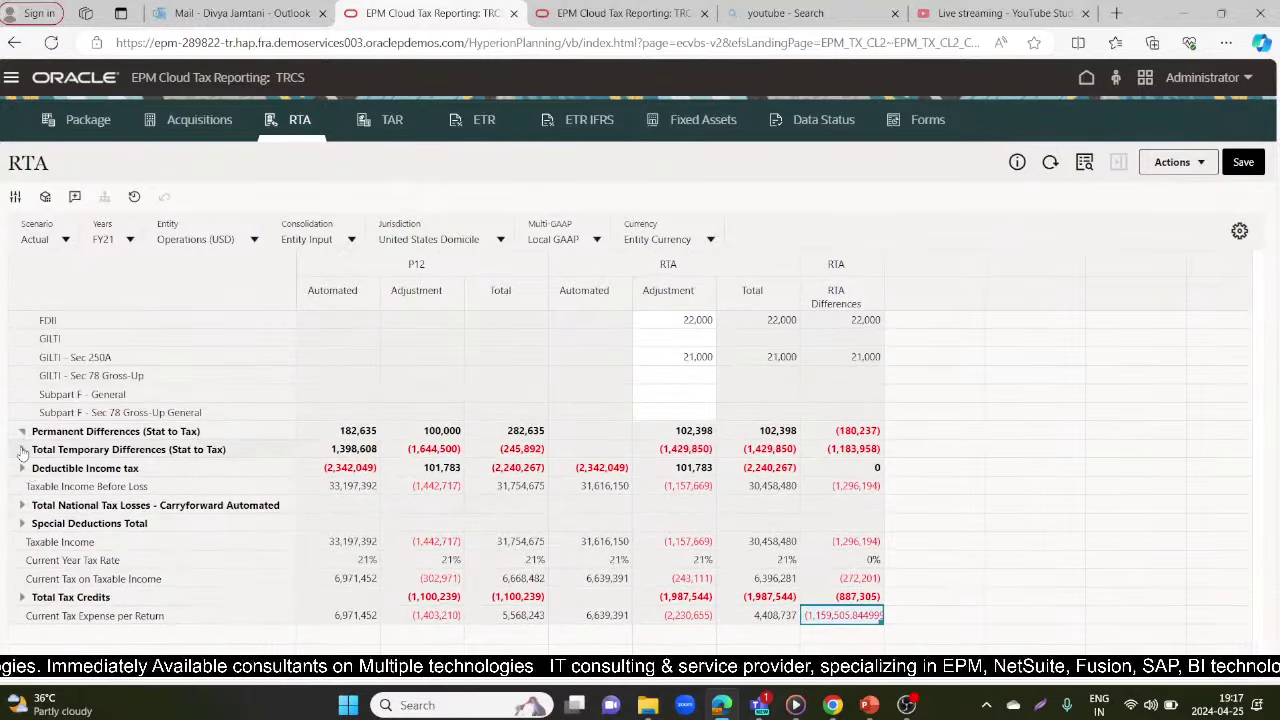
left_click(21, 450)
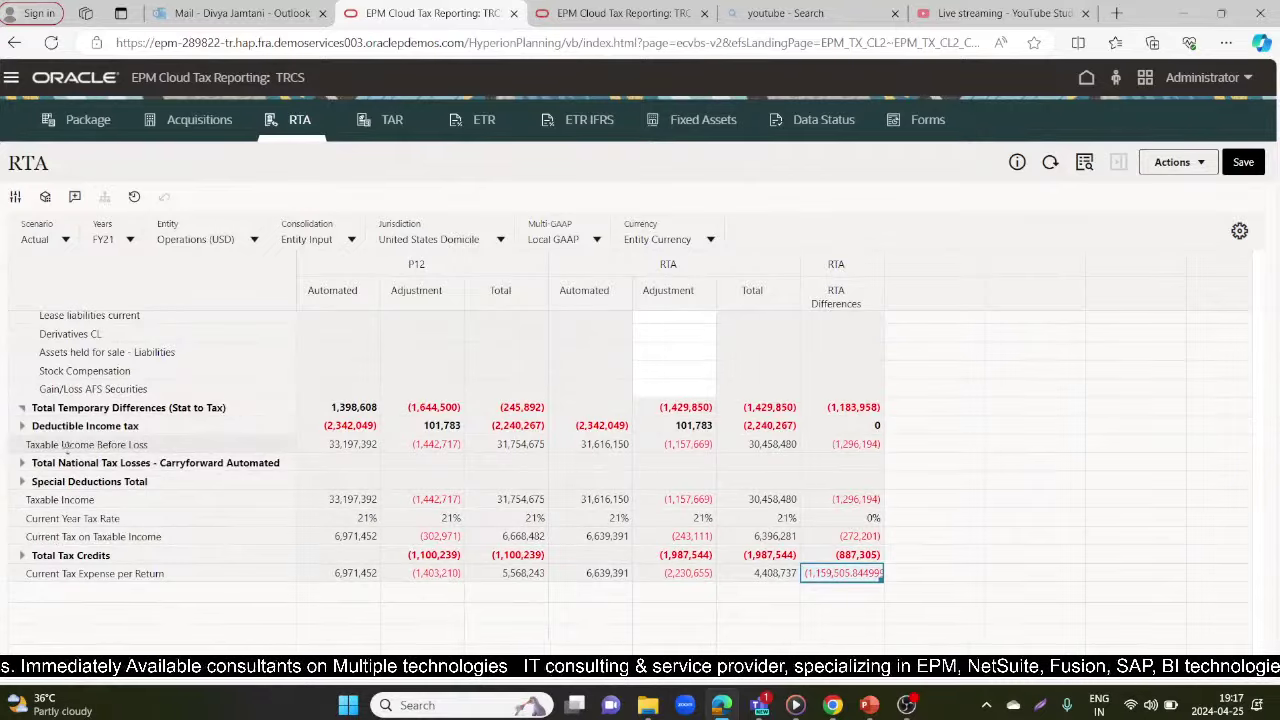
scroll(673, 380, "up", 3)
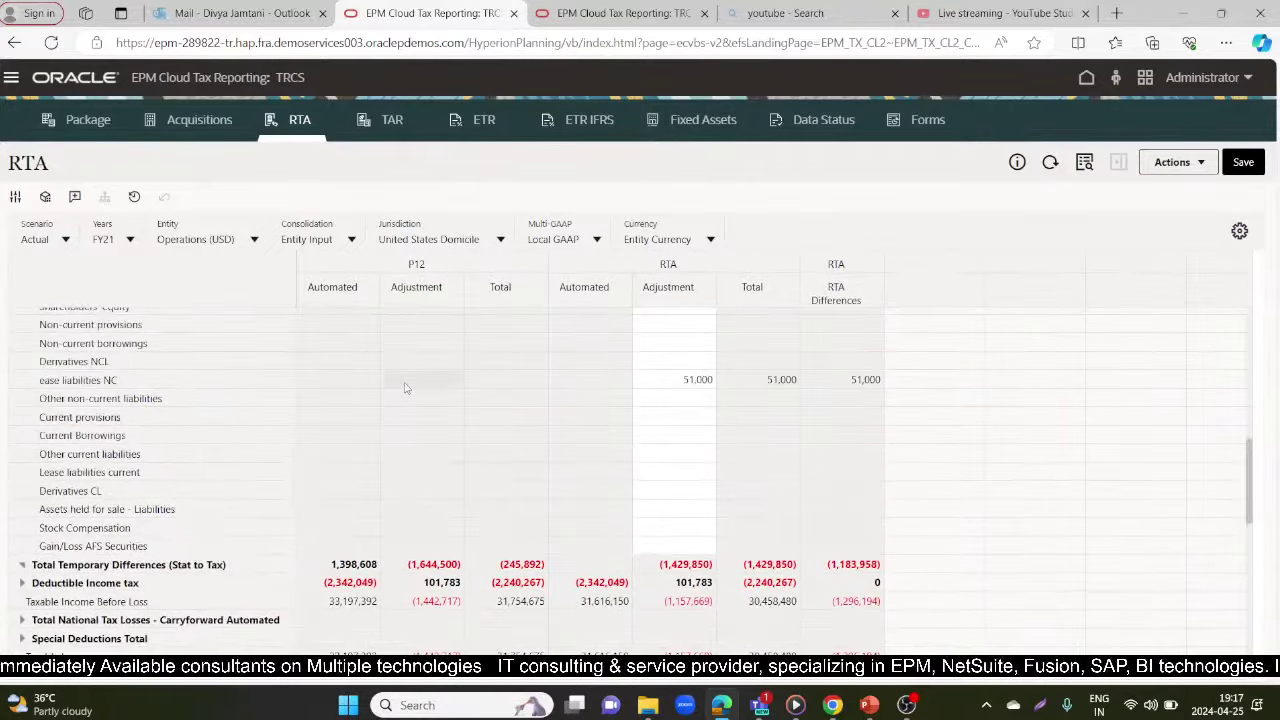
left_click(673, 380)
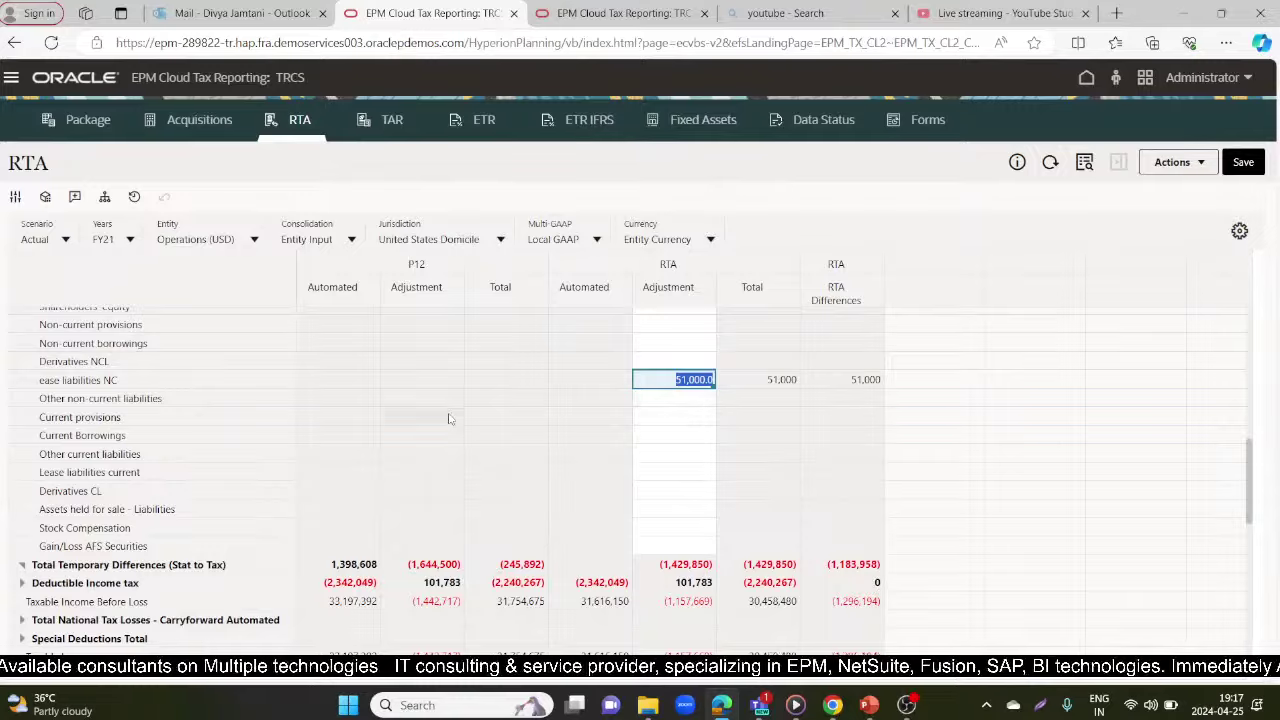
scroll(449, 421, "up", 3)
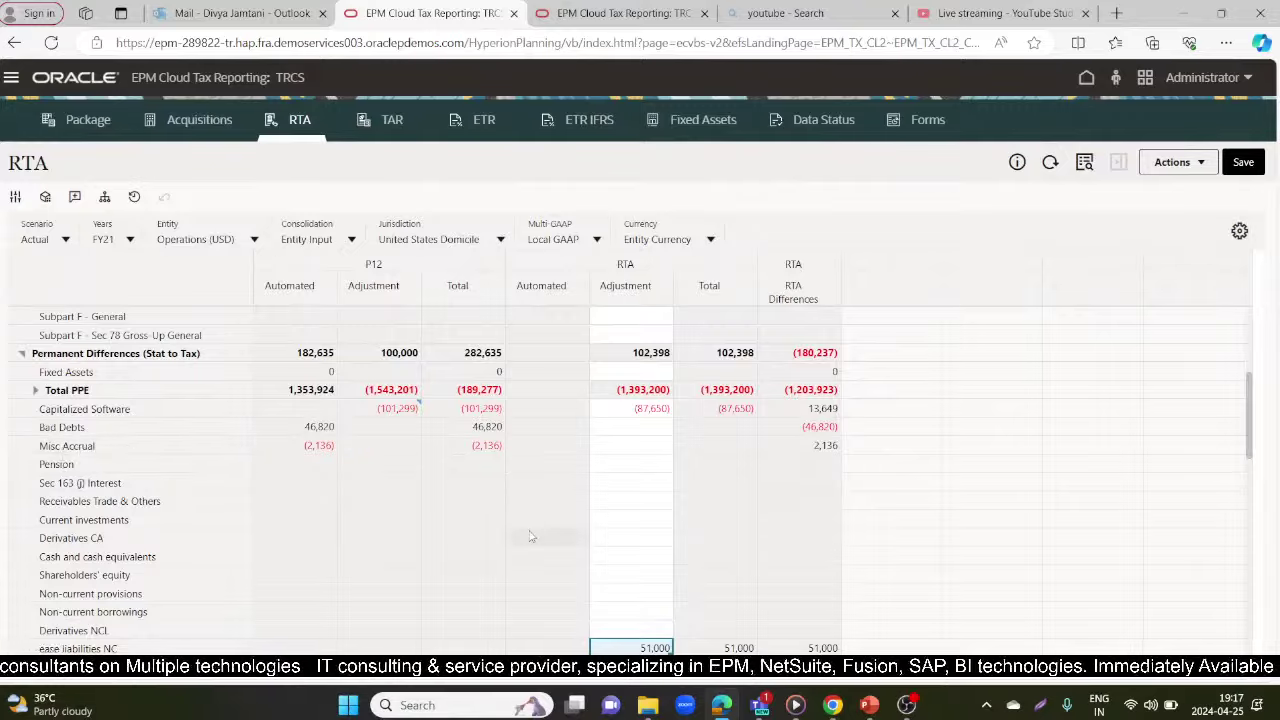
scroll(648, 504, "down", 10)
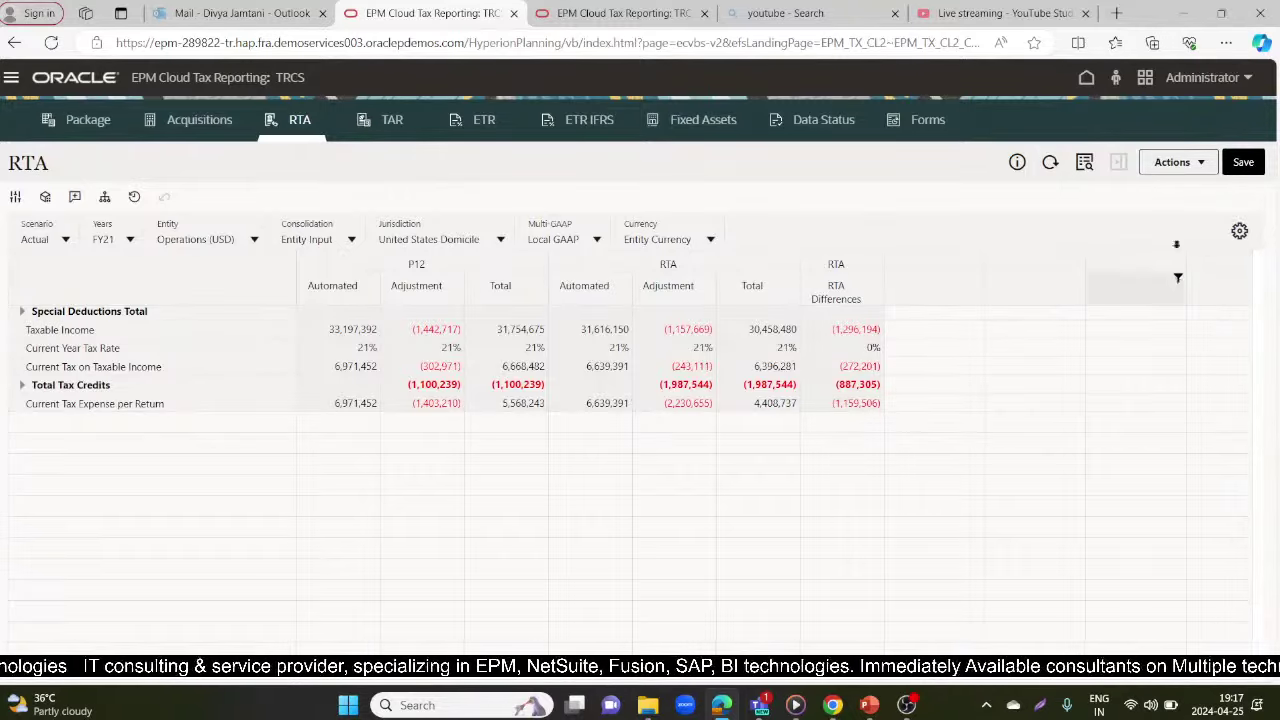
Leave the RTA form and open the RTA Automation form from the application's Tax Reporting configuration
left_click(1086, 79)
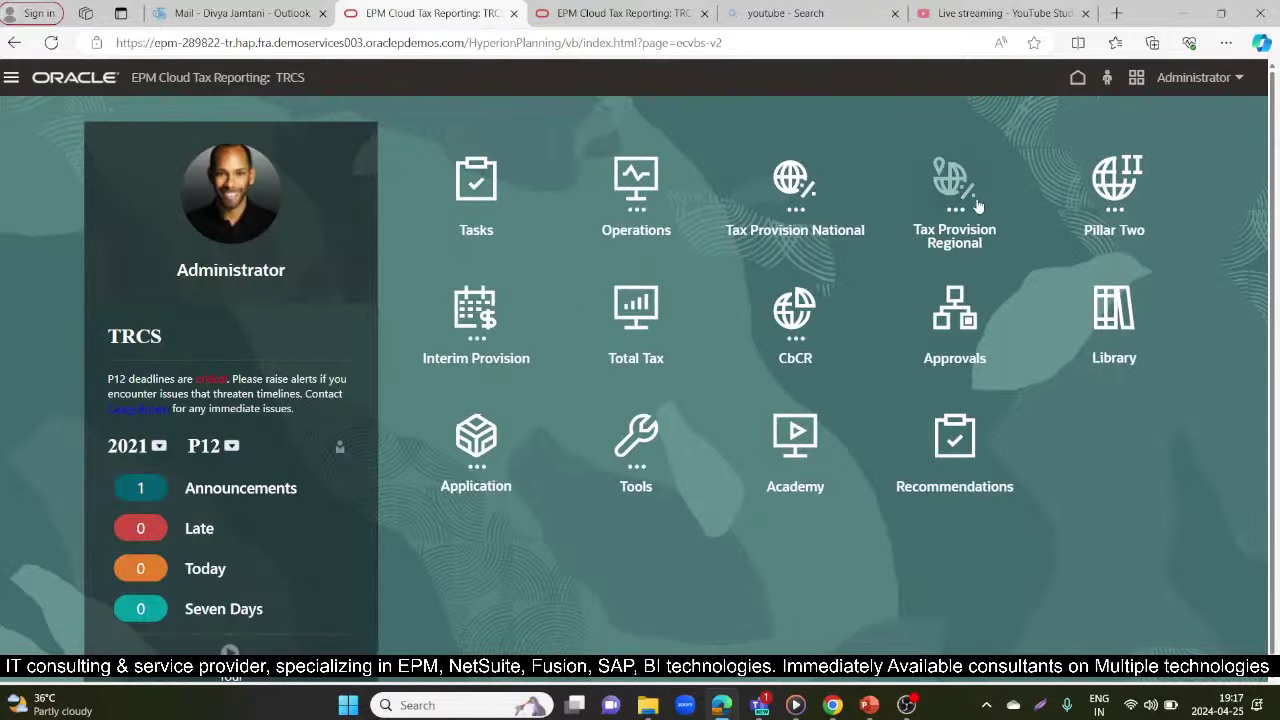
left_click(476, 440)
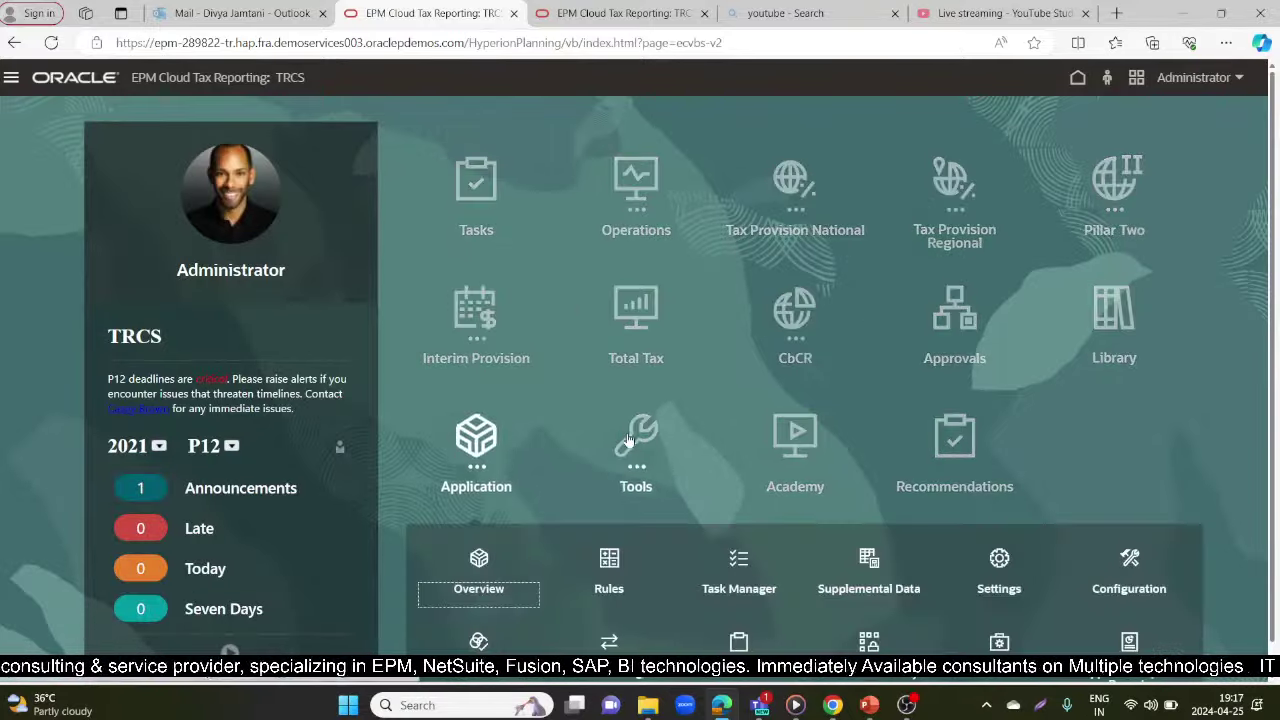
left_click(1121, 545)
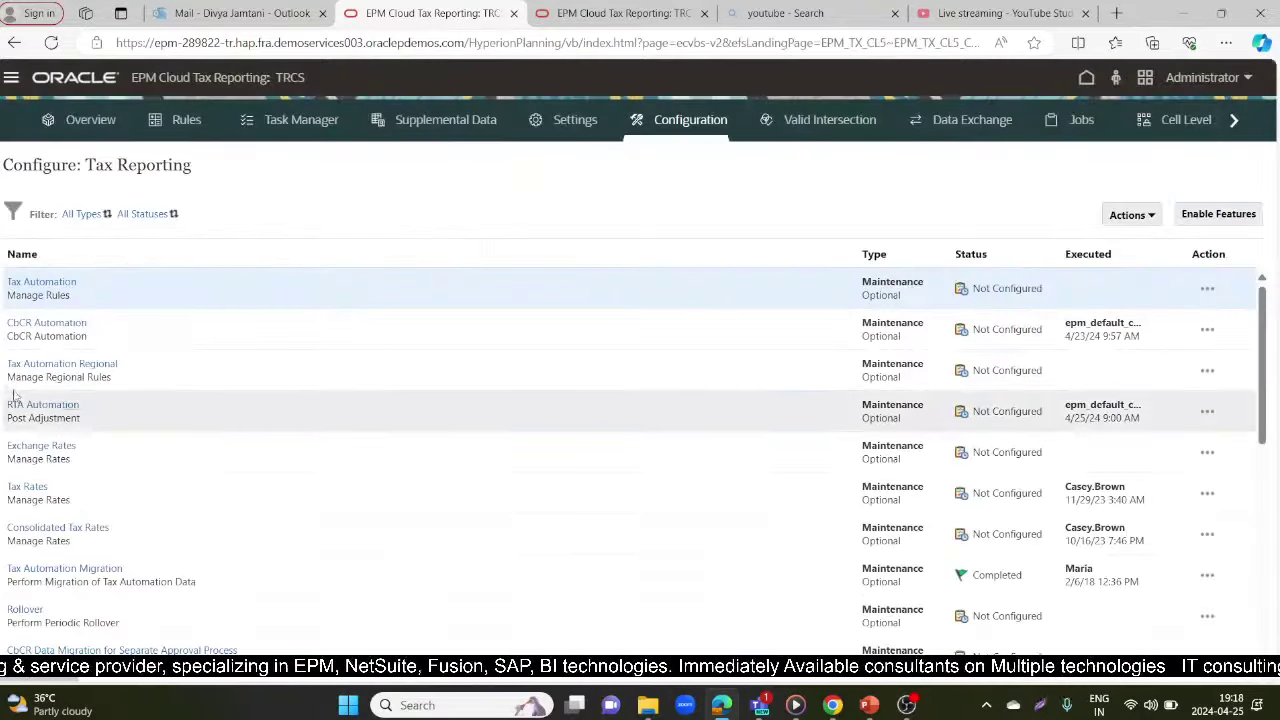
left_click(35, 405)
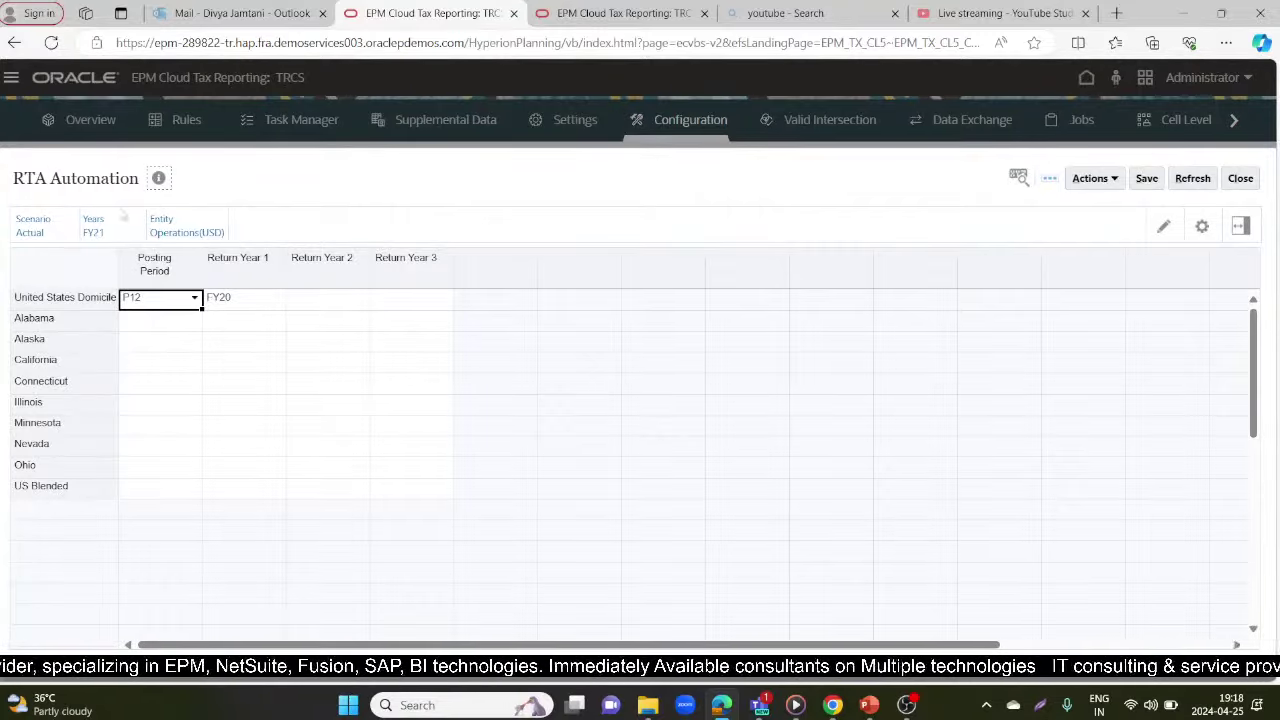
Set the RTA Automation form's year to FY22 and reload the form for that year
left_click(98, 224)
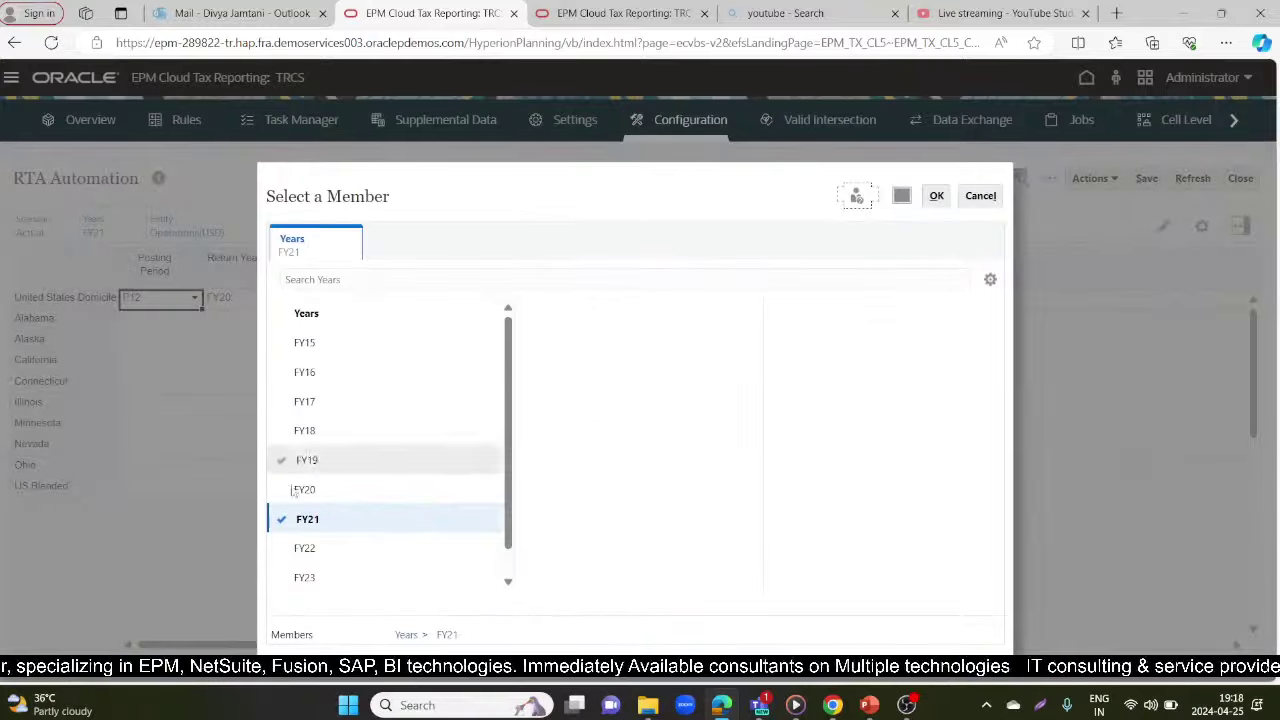
left_click(305, 549)
scroll(305, 549, "down", 1)
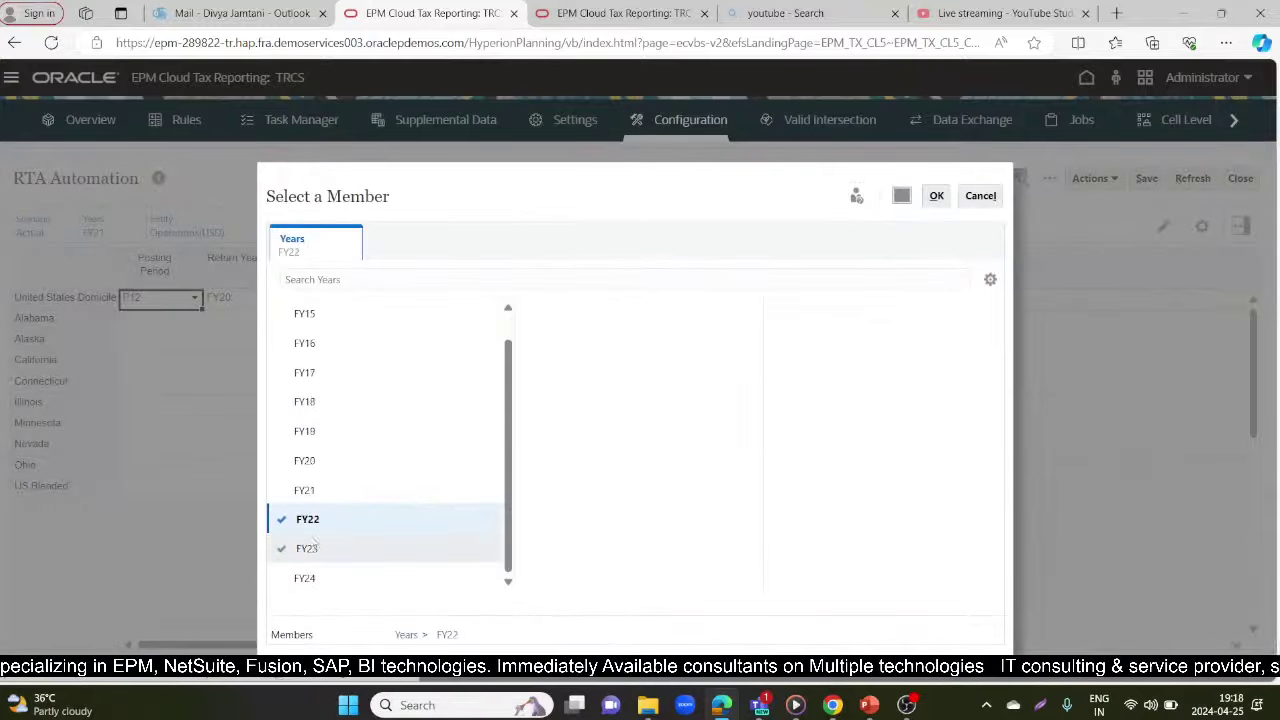
left_click(936, 197)
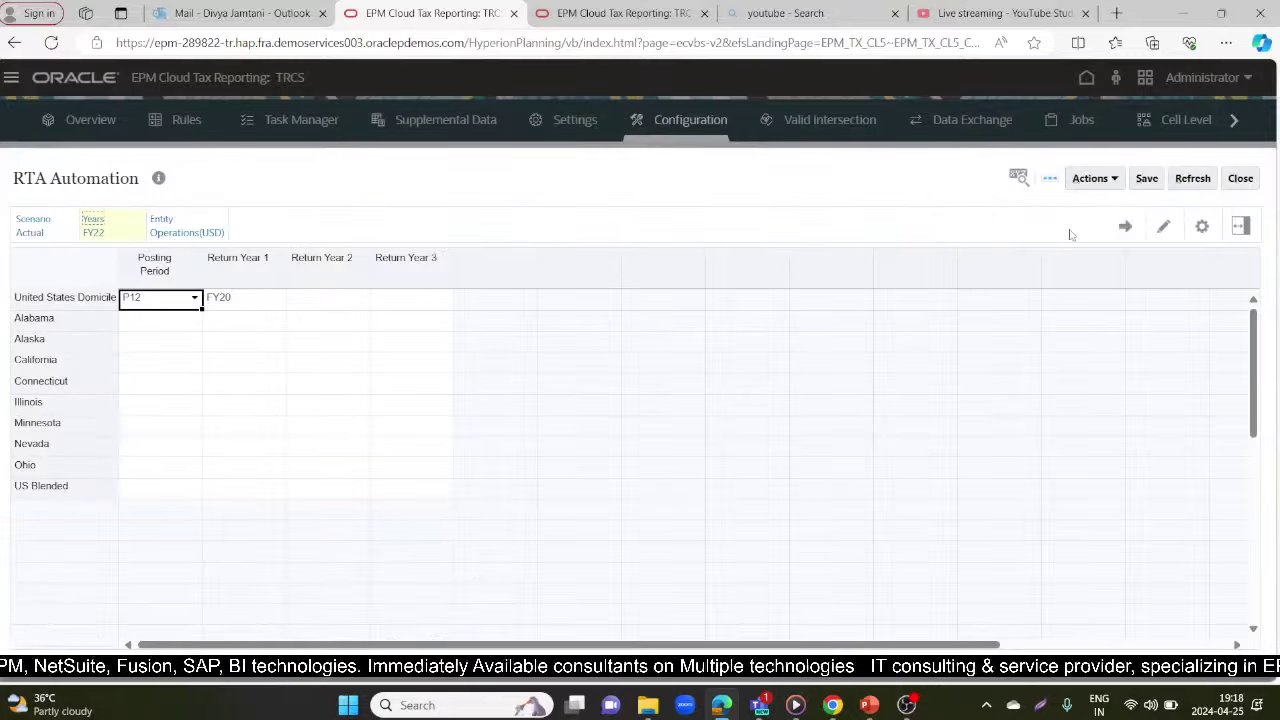
left_click(1124, 227)
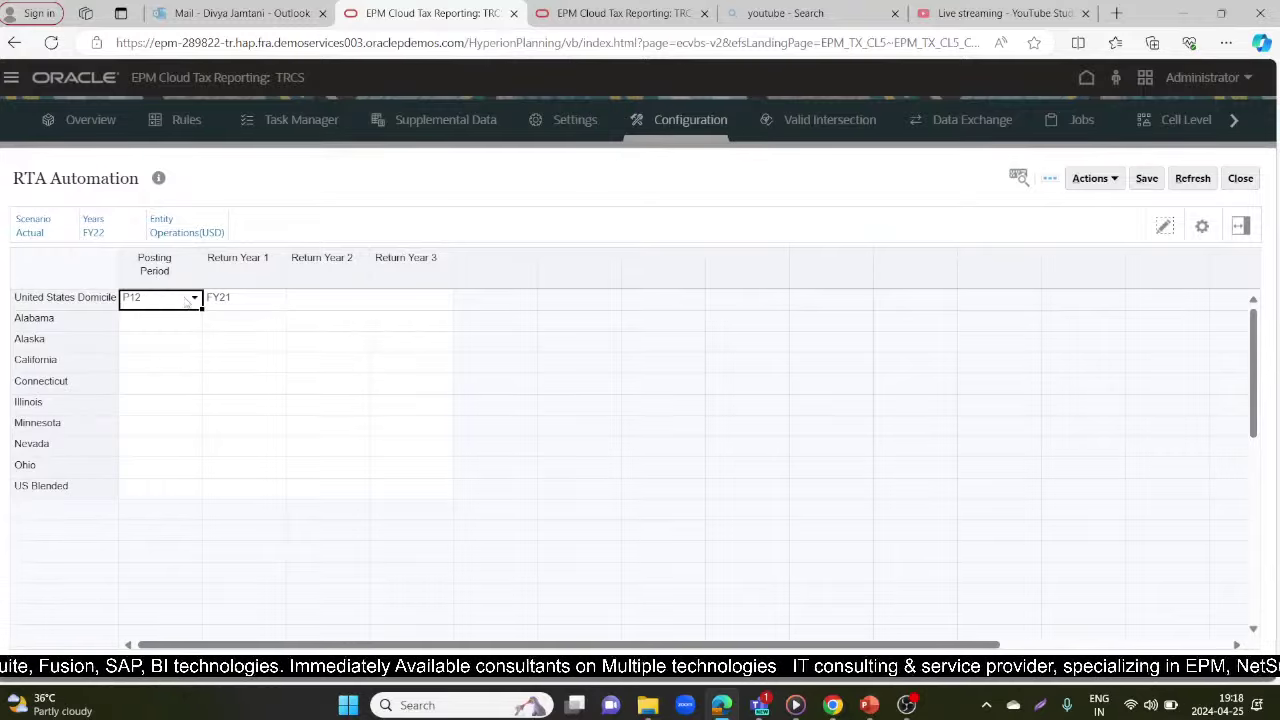
Review United States Domicile's posting period P12 and Return Year 1 FY21, save the FY22 RTA Automation settings and close the form
left_click(277, 306)
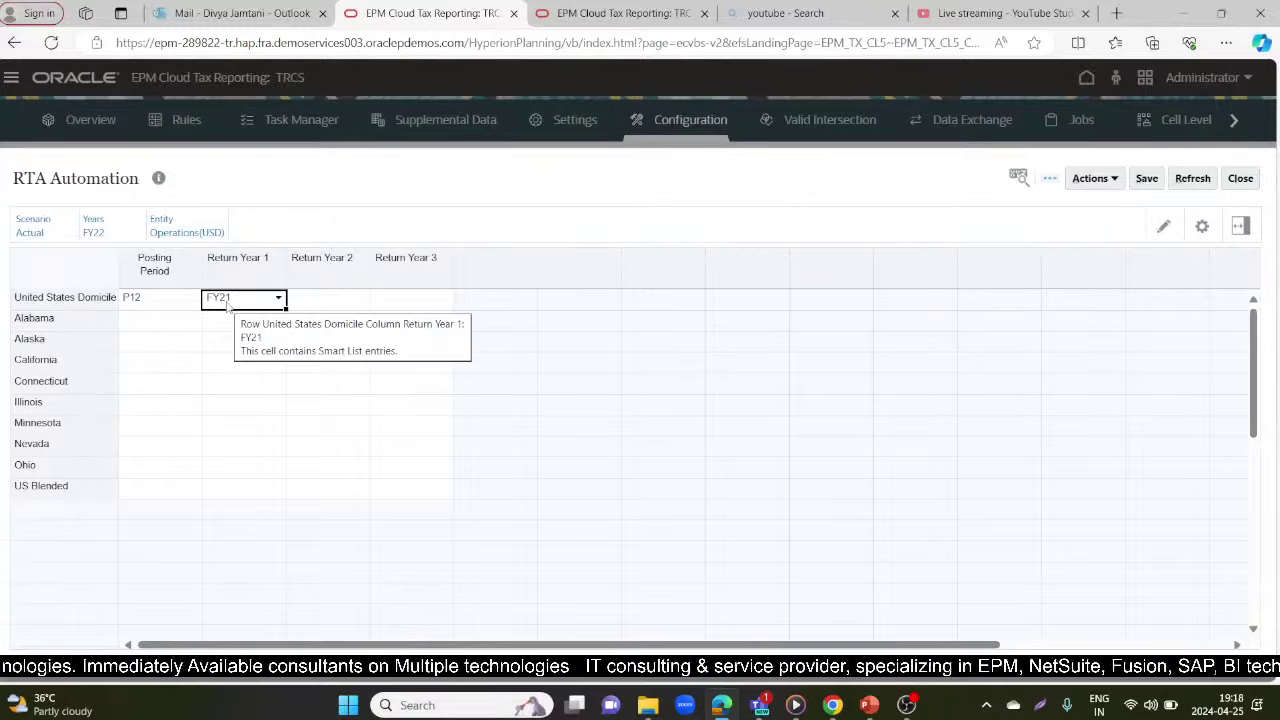
left_click(1148, 180)
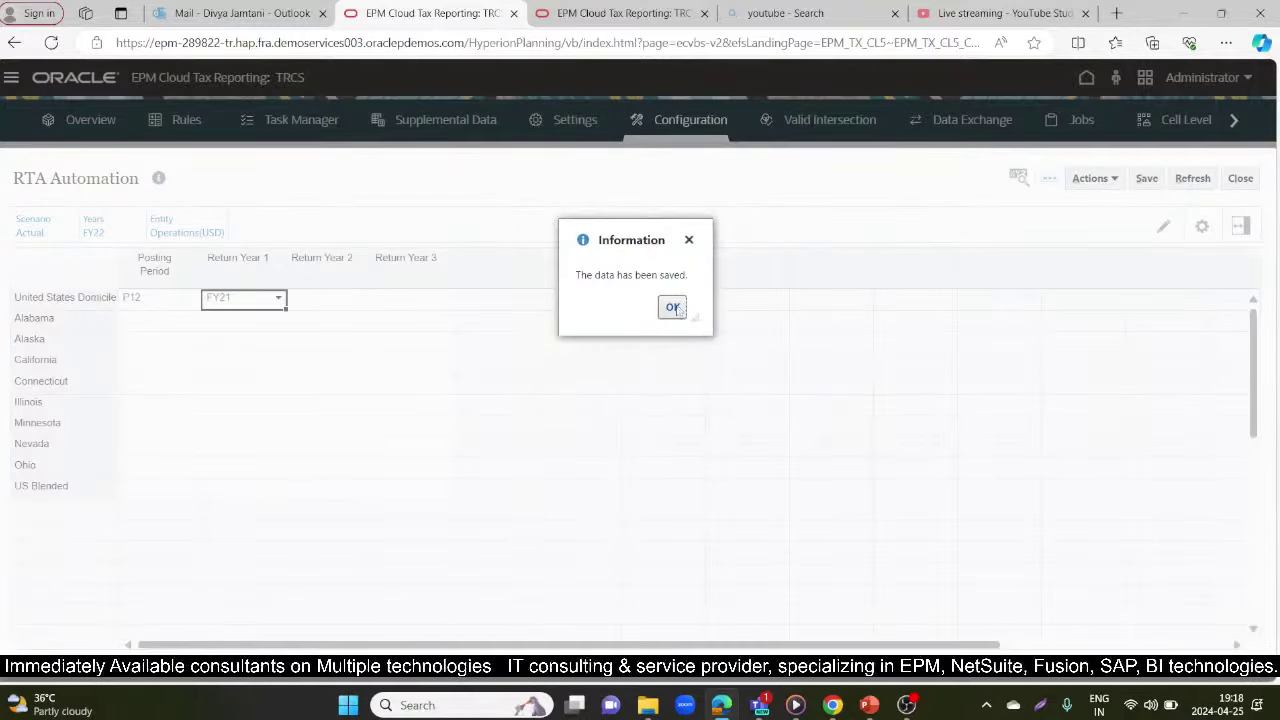
left_click(674, 308)
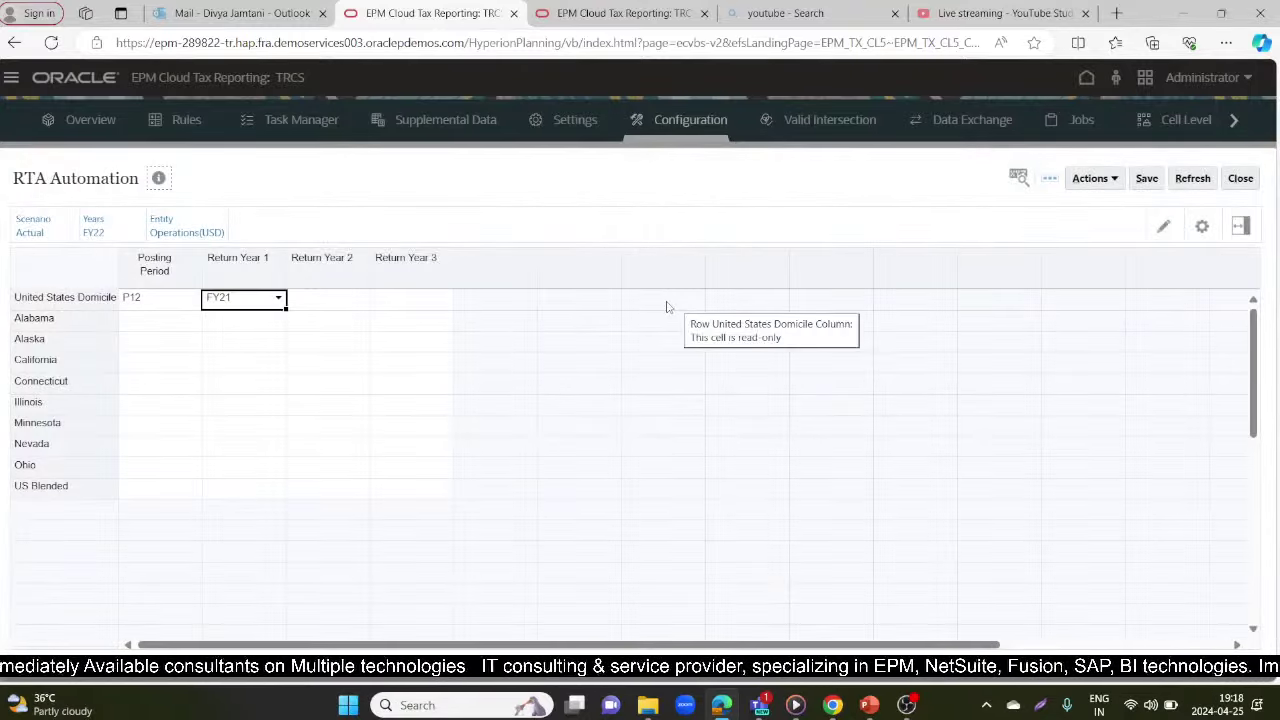
left_click(1239, 179)
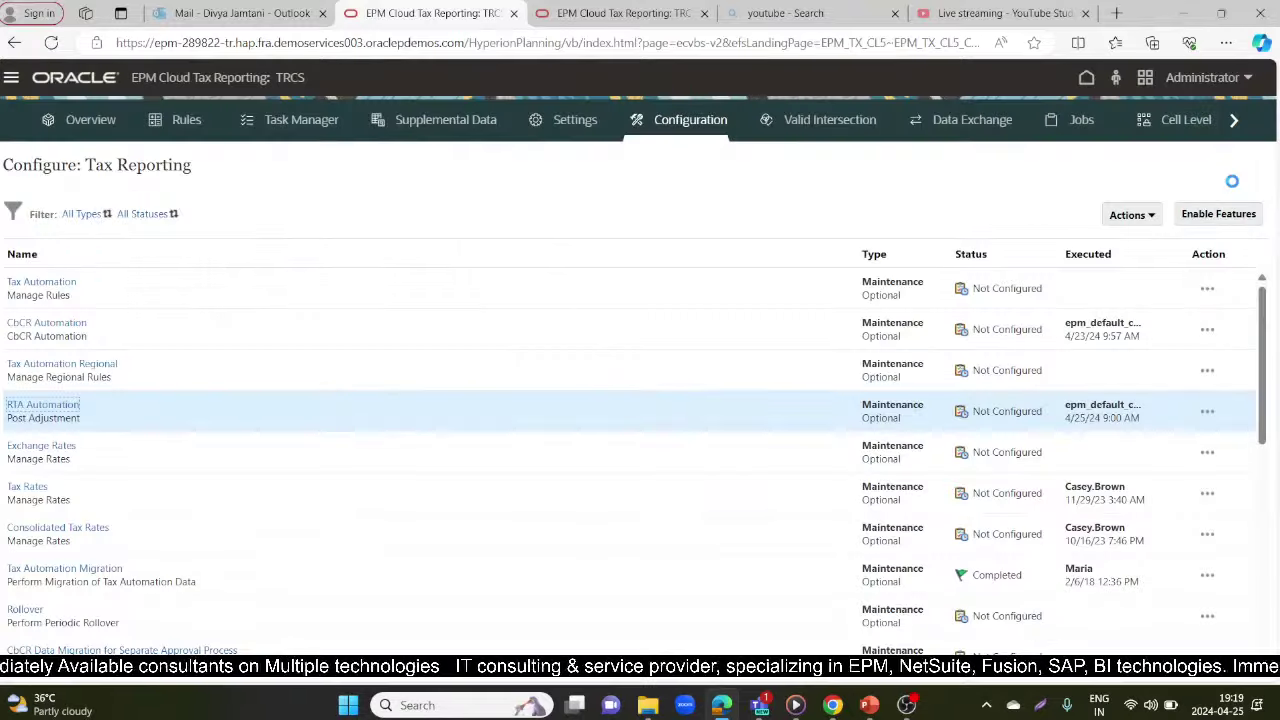
Open the Current Provision form for Actual, FY22, P12 in the Tax Provision National package
left_click(1084, 80)
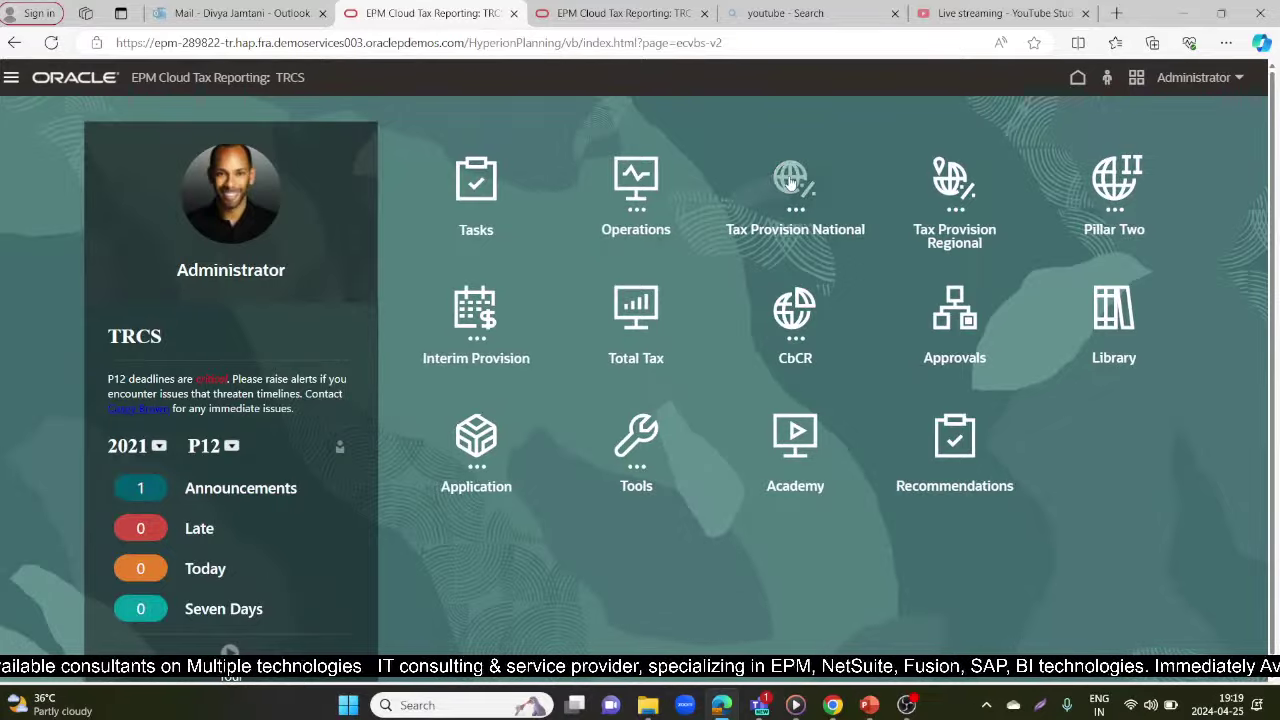
left_click(790, 222)
left_click(479, 312)
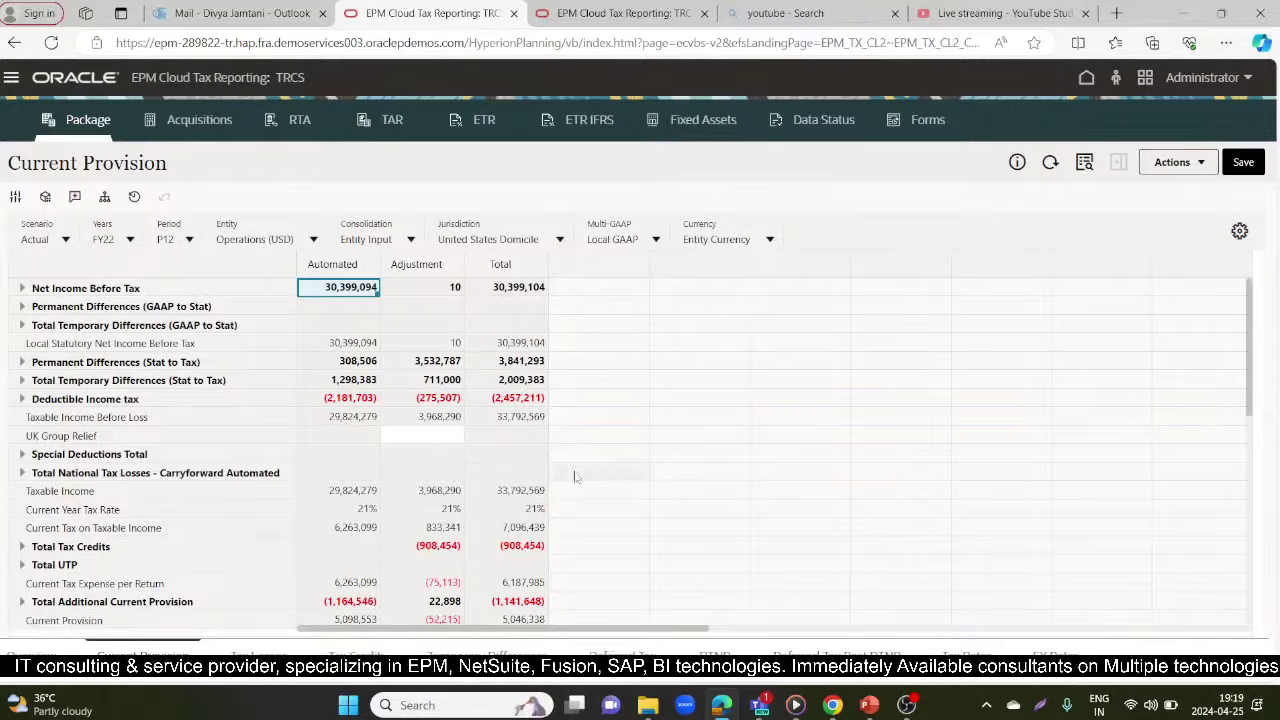
Run the Force Consolidate rule for entity LE101, scenario Actual, period P12 and year FY22
left_click(1199, 164)
left_click(1048, 222)
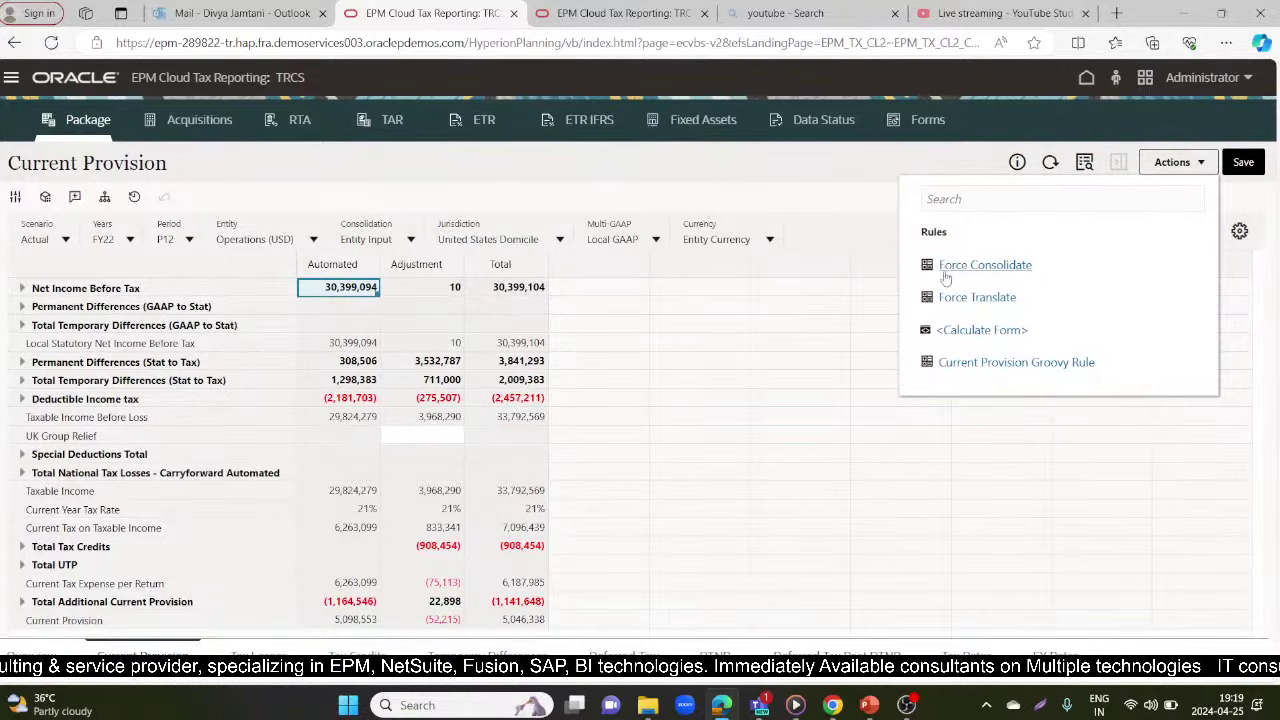
left_click(984, 265)
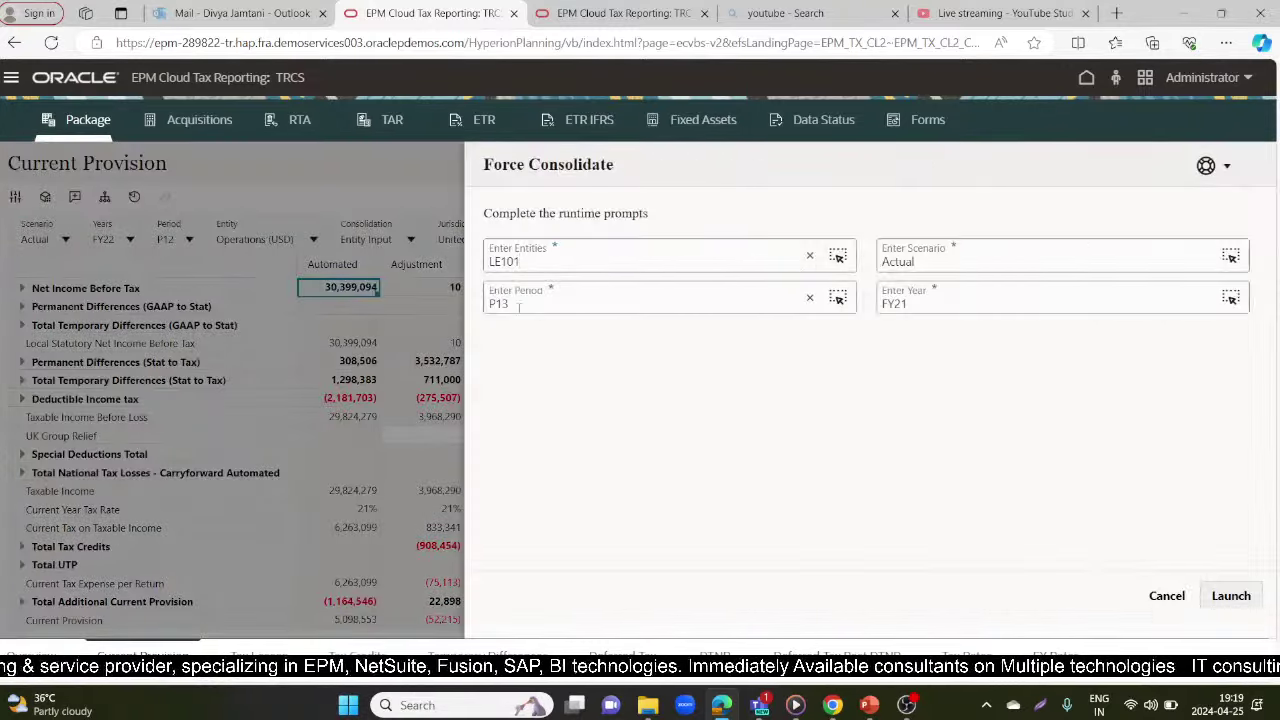
key("BackSpace")
type("2")
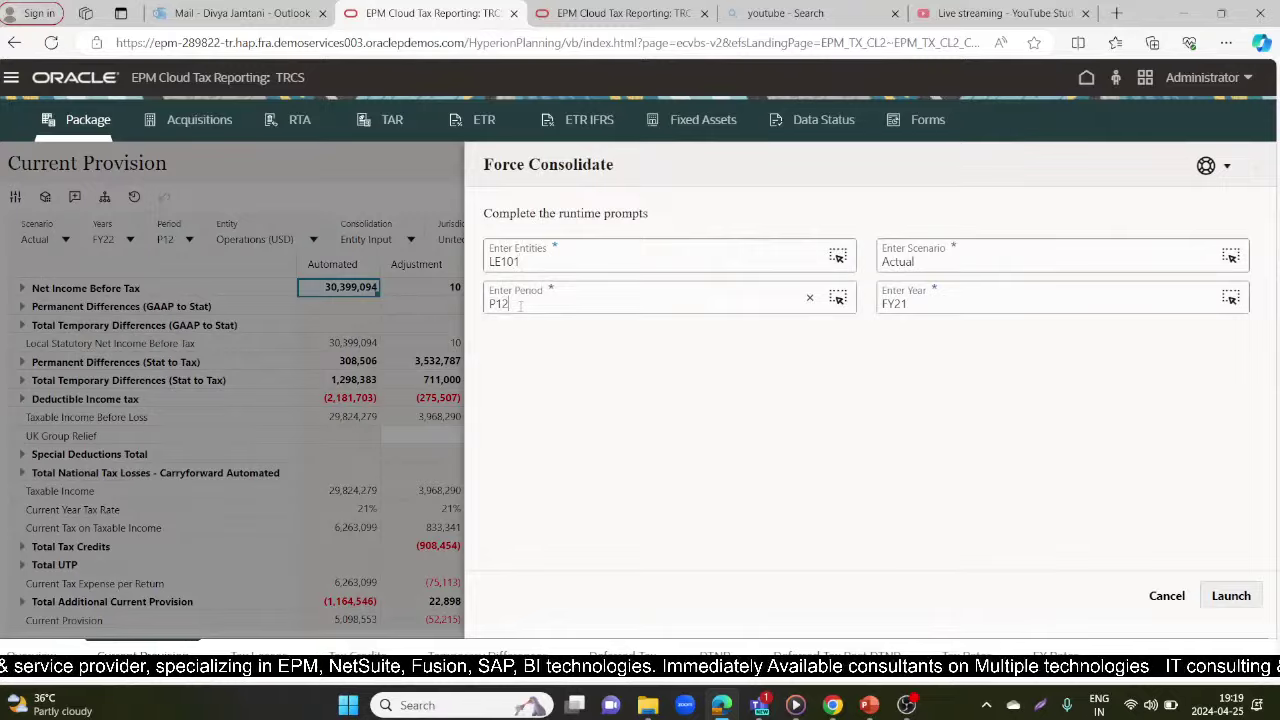
left_click(919, 303)
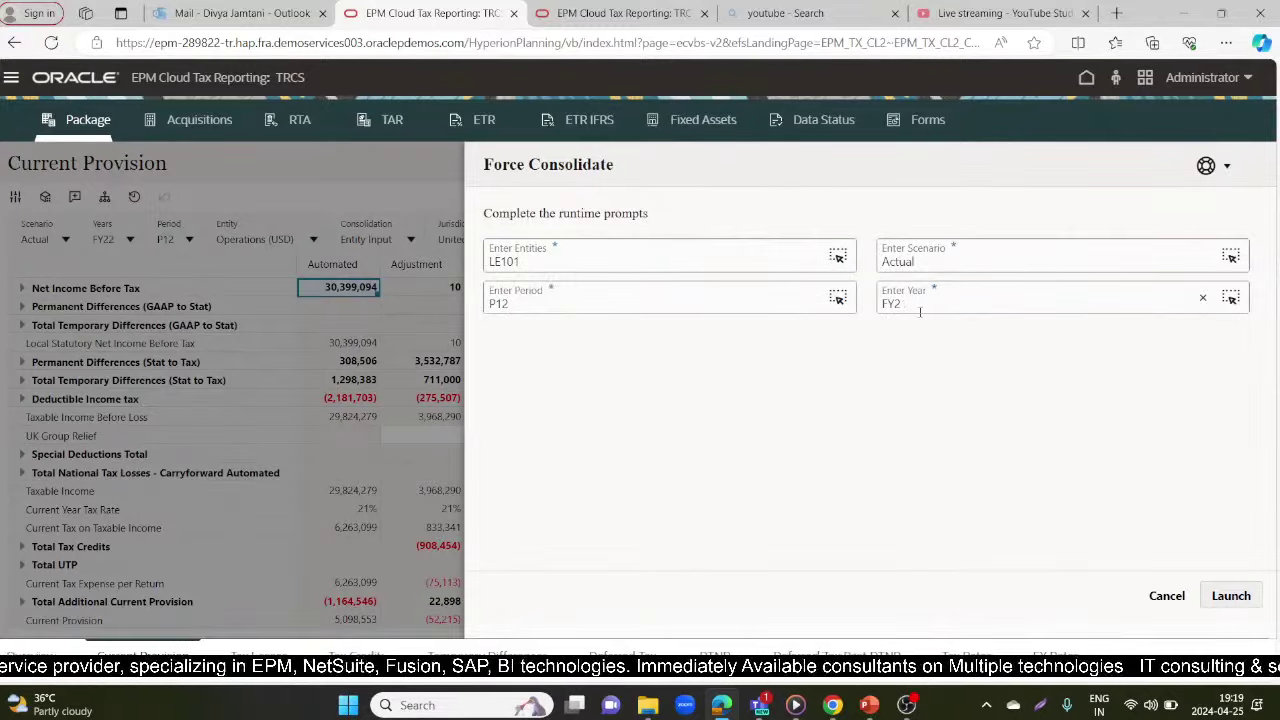
type("2")
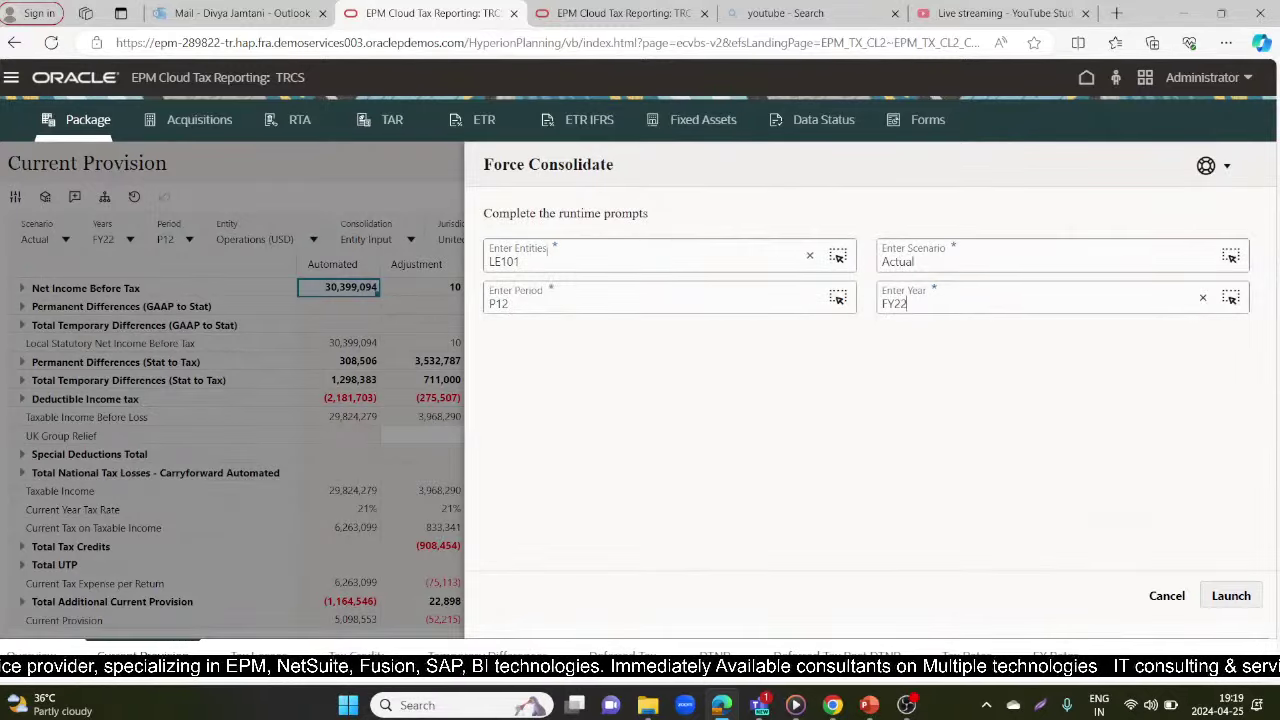
left_click(913, 262)
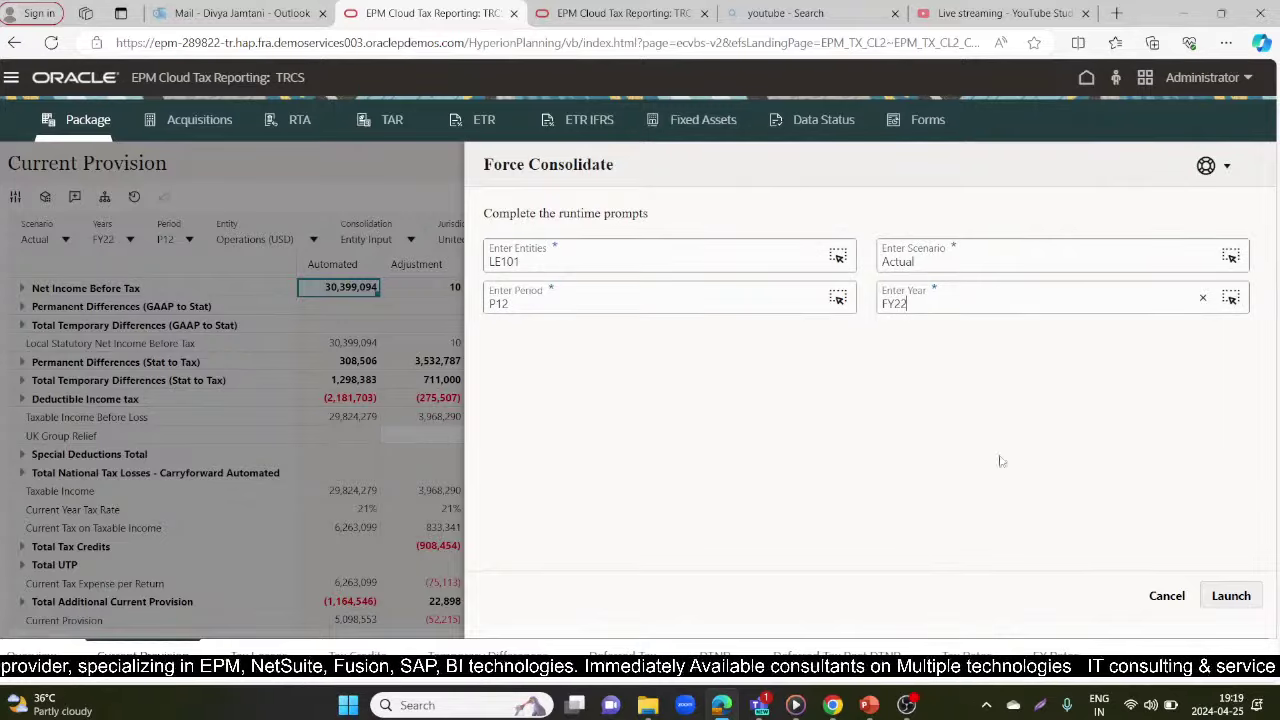
left_click(1244, 596)
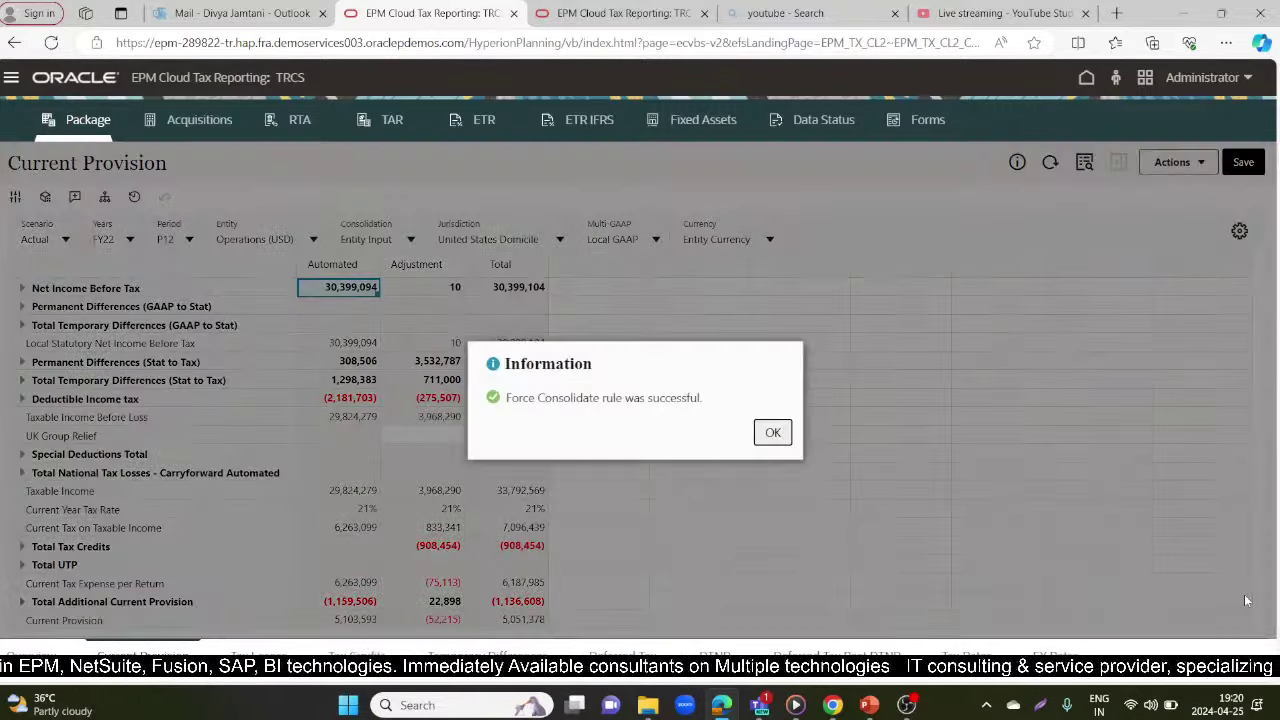
left_click(762, 427)
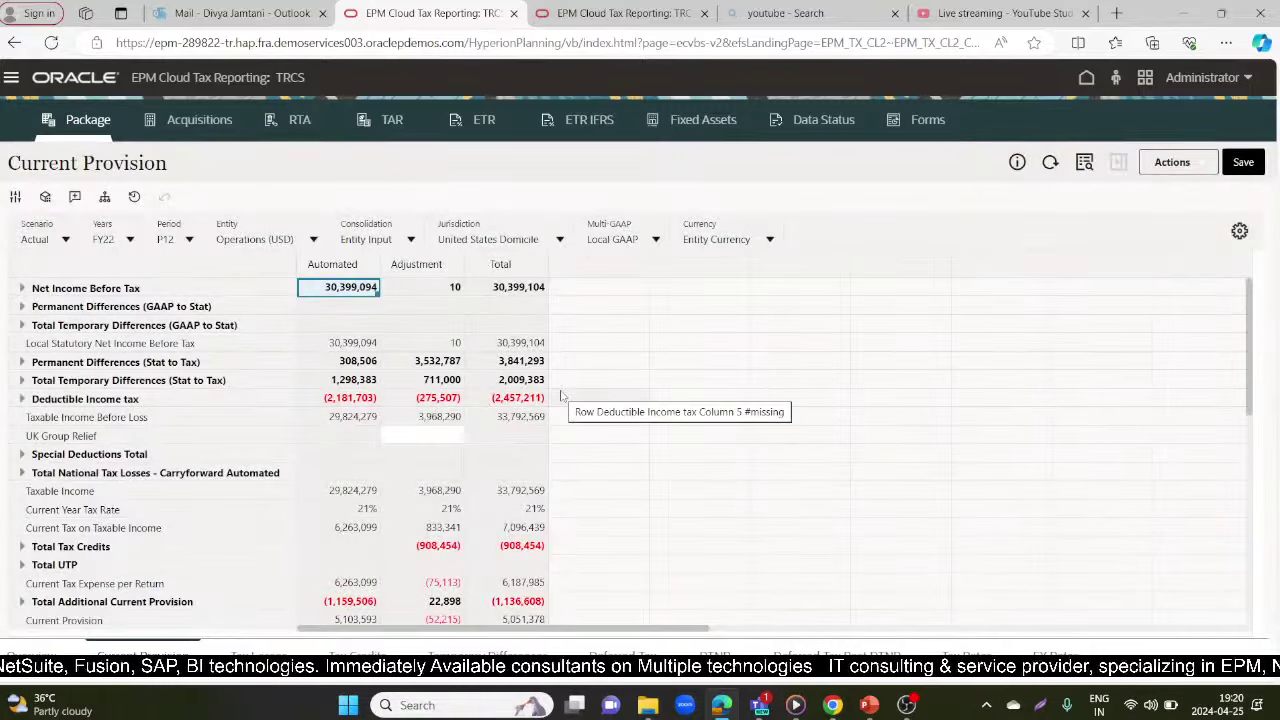
In the browser tab holding the FY21 Current Provision, switch the period to RTA and open the RTA form for comparison
left_click(648, 12)
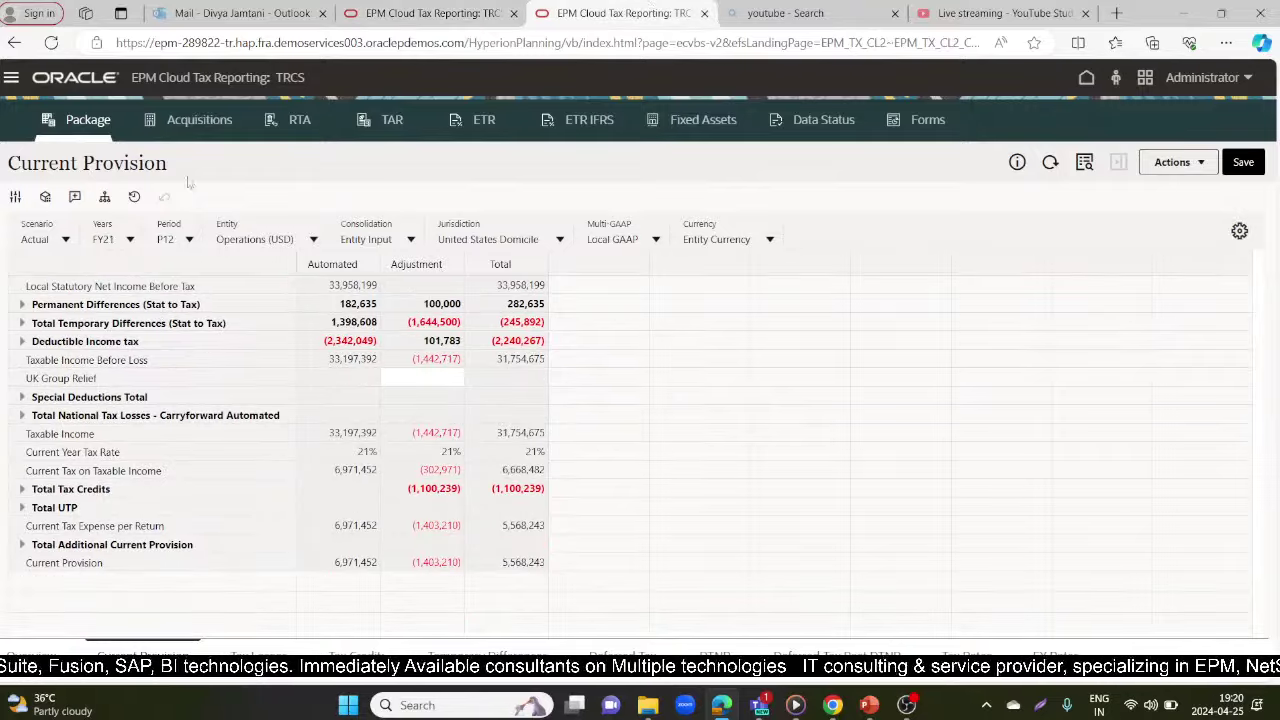
left_click(189, 240)
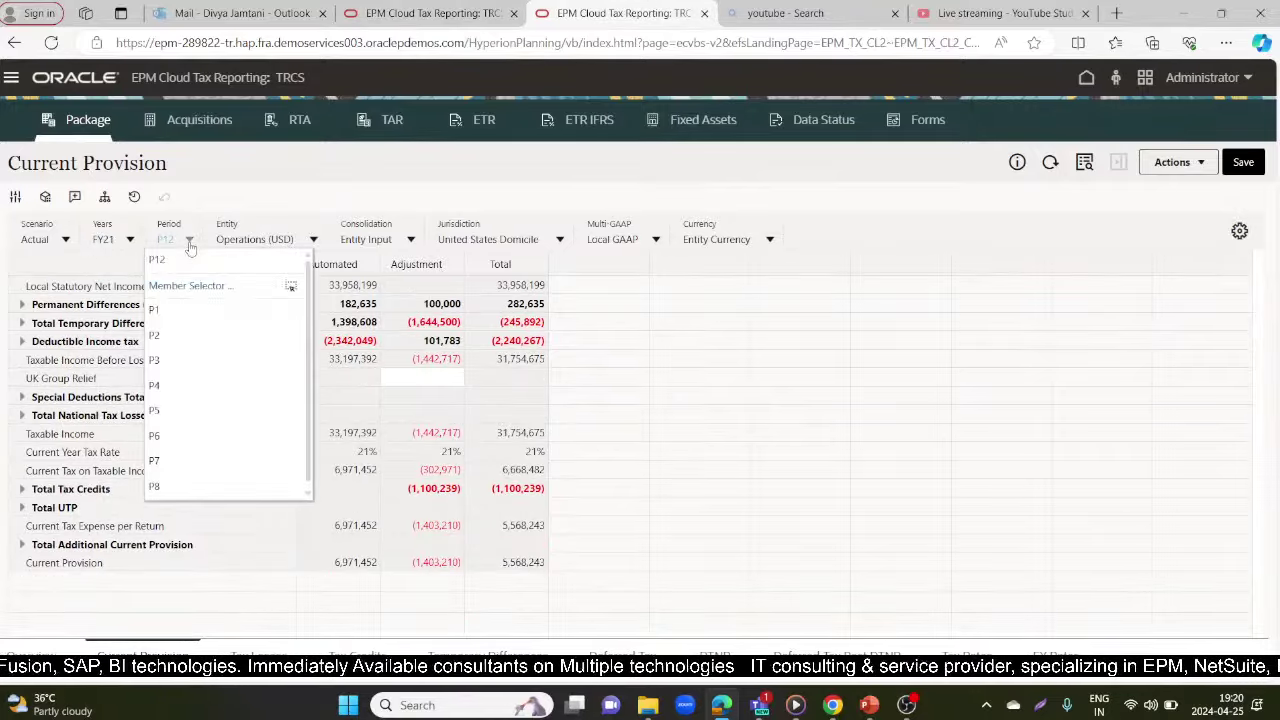
scroll(172, 400, "down", 3)
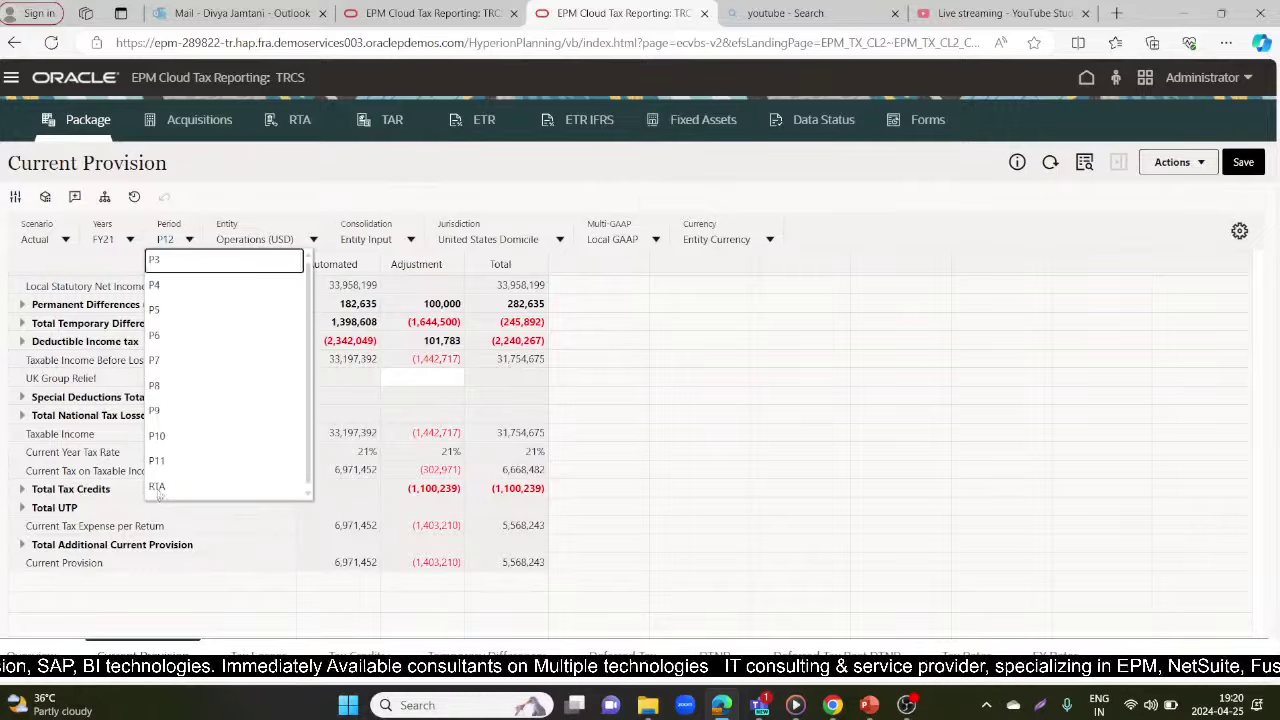
left_click(157, 488)
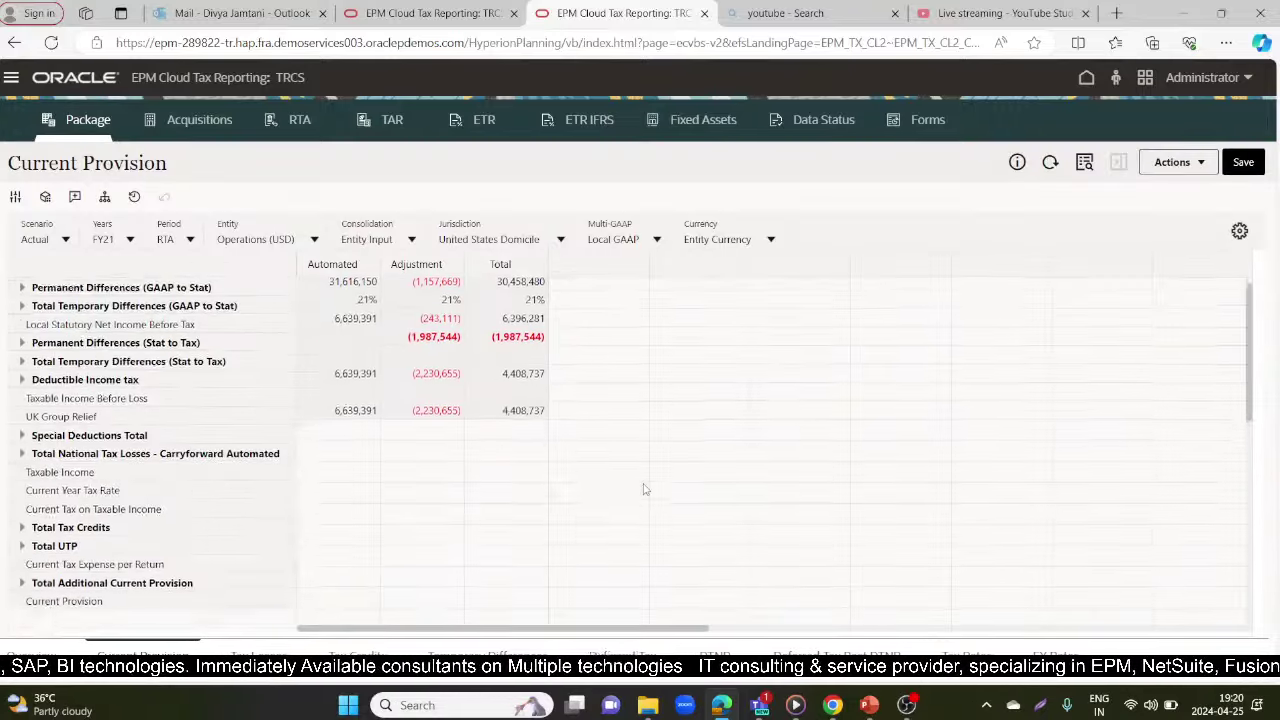
left_click(297, 121)
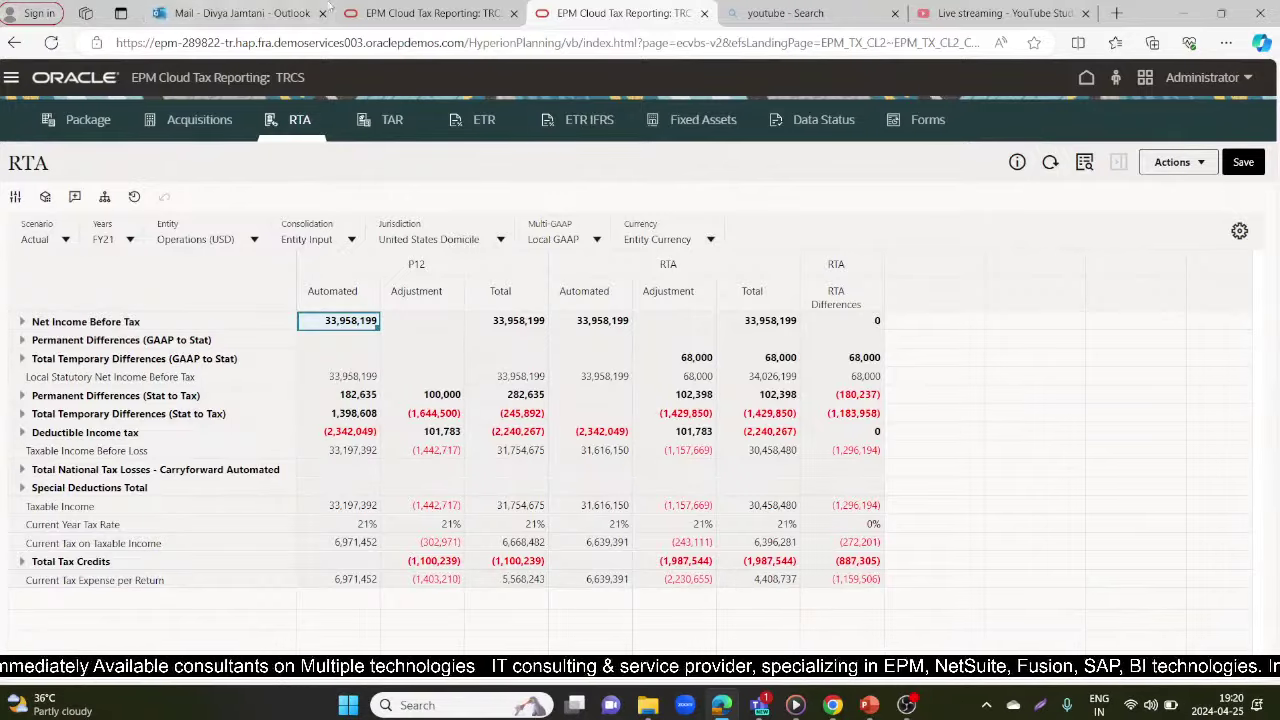
Return to the FY22 P12 Current Provision and review the Current Tax on Taxable Income row and the Total Tax Credits total
left_click(425, 13)
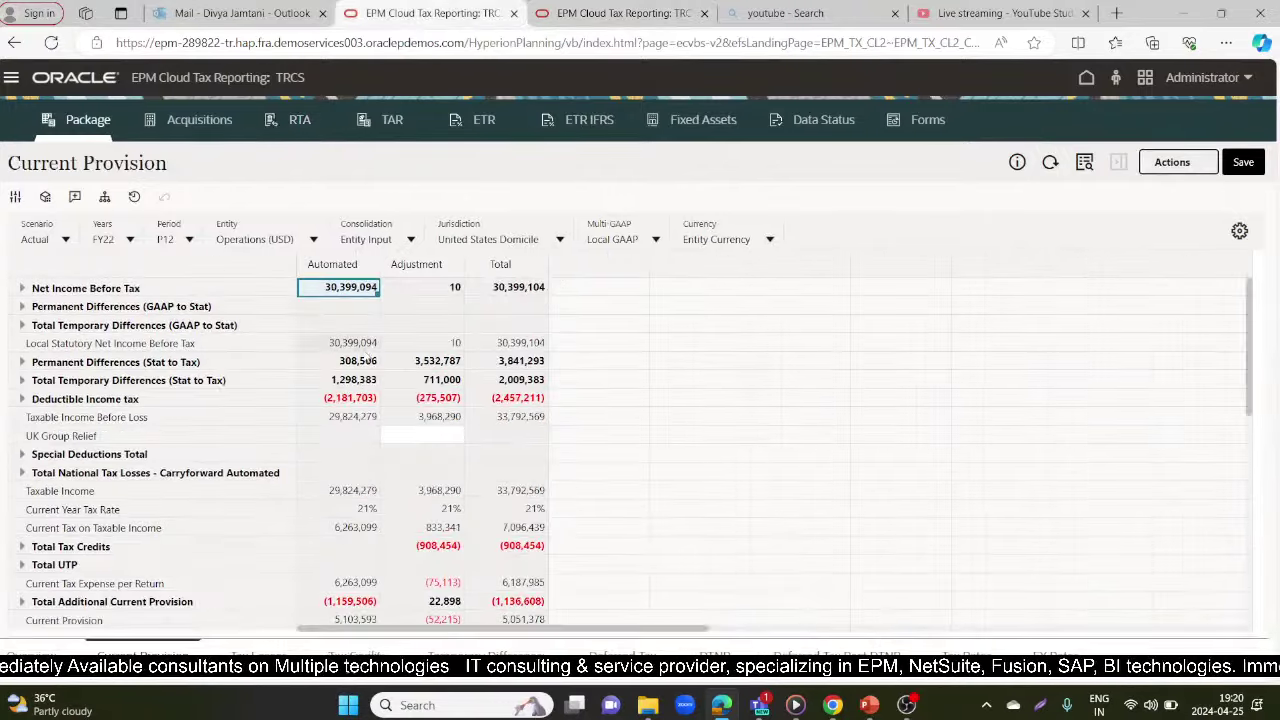
scroll(535, 452, "down", 1)
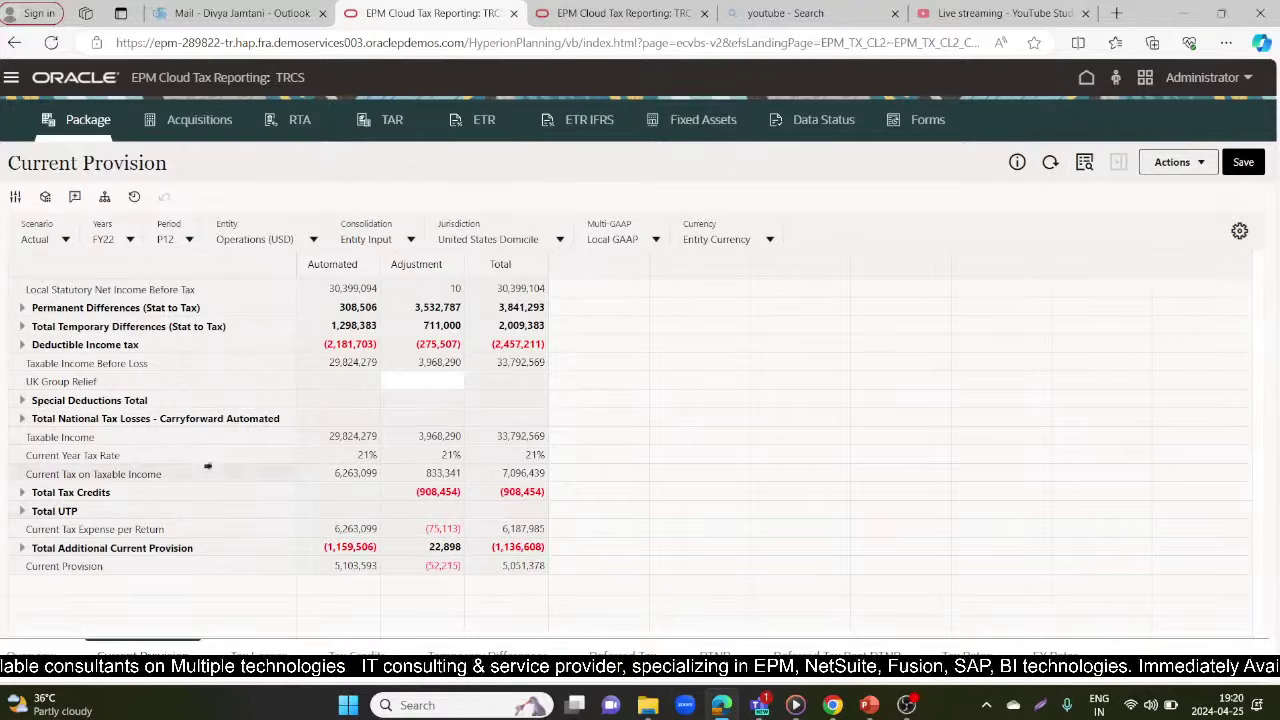
scroll(207, 466, "up", 2)
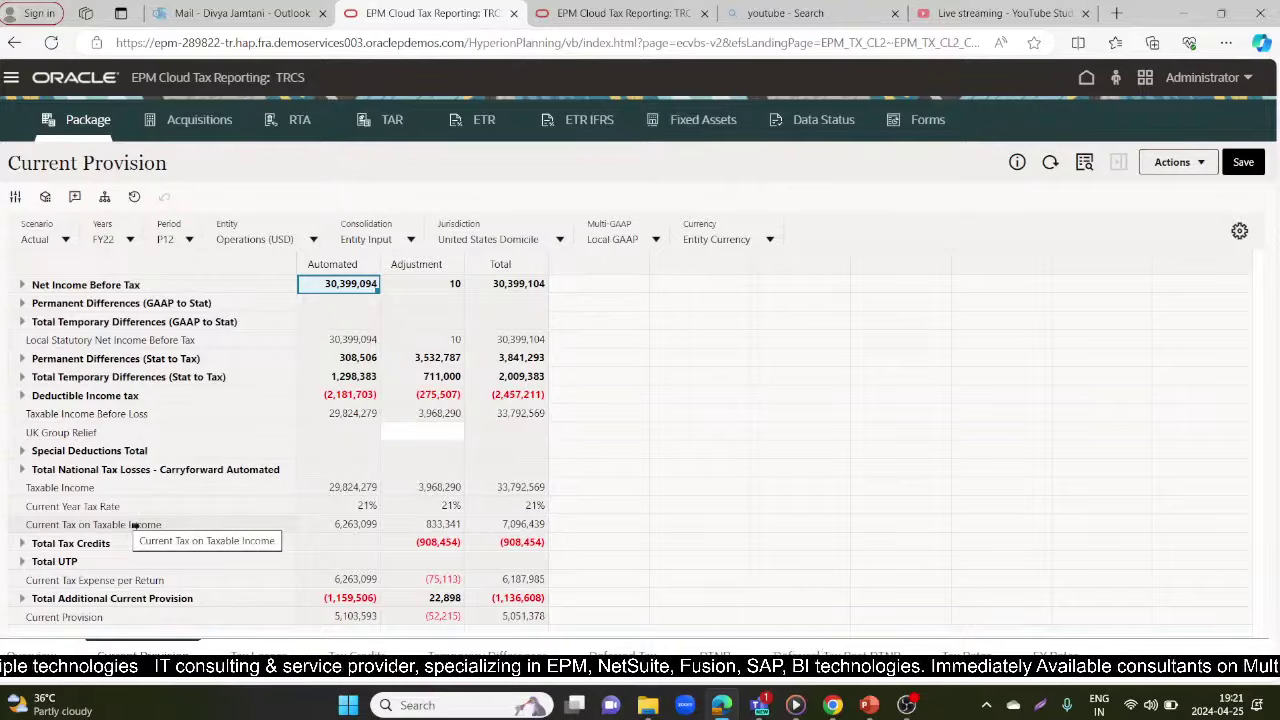
left_click(133, 525)
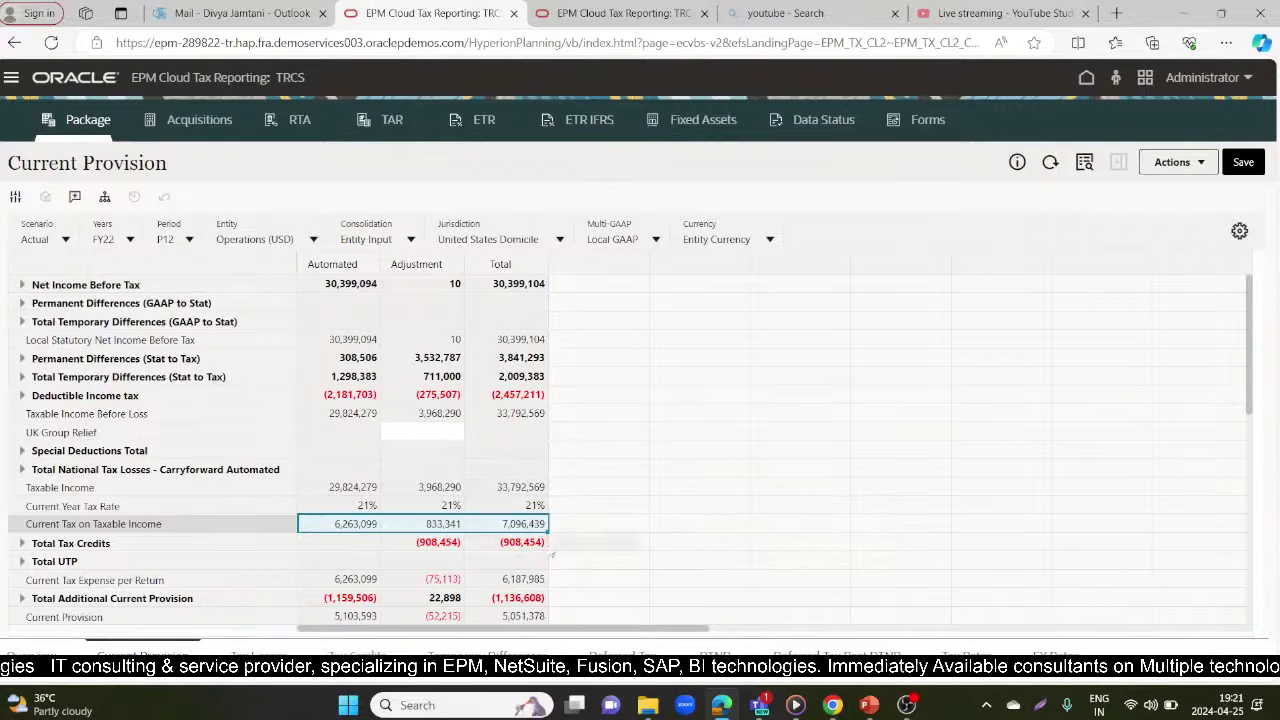
left_click(478, 549)
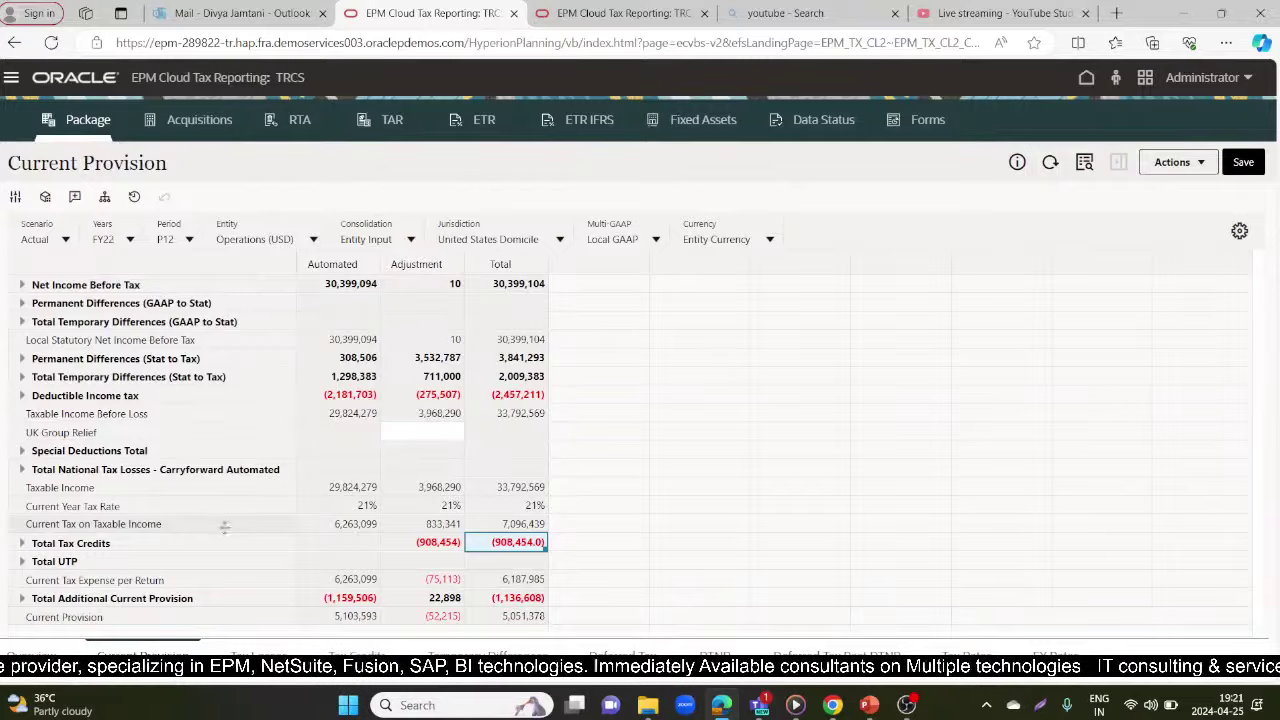
Expand Total Additional Current Provision and its Additional Current Provision - Calculated group in the FY22 P12 form
left_click(22, 598)
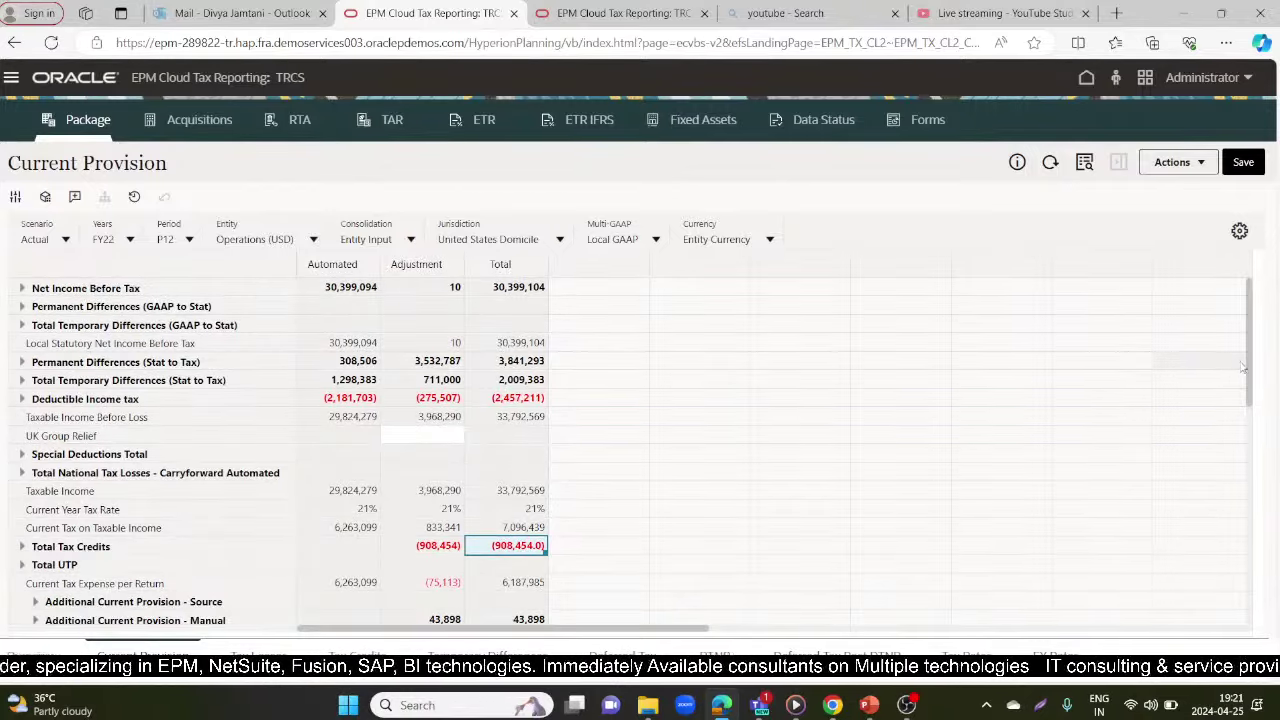
scroll(1243, 368, "down", 3)
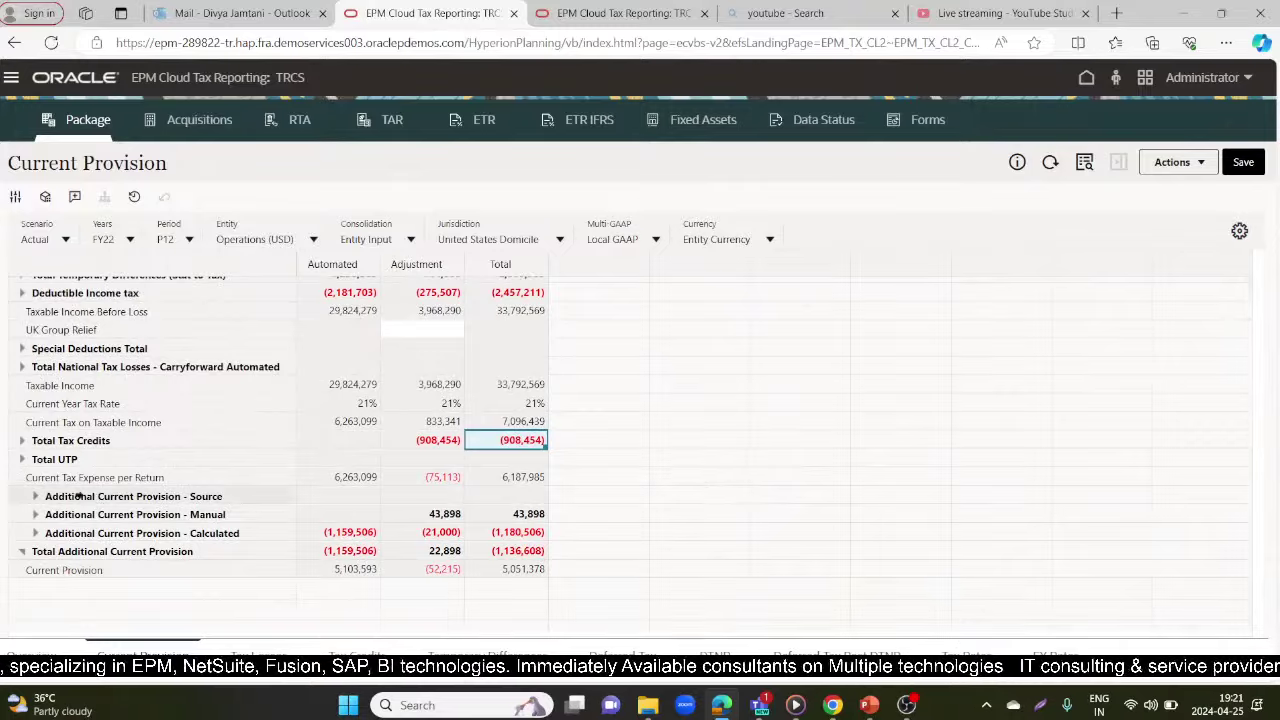
left_click(35, 533)
scroll(631, 500, "down", 2)
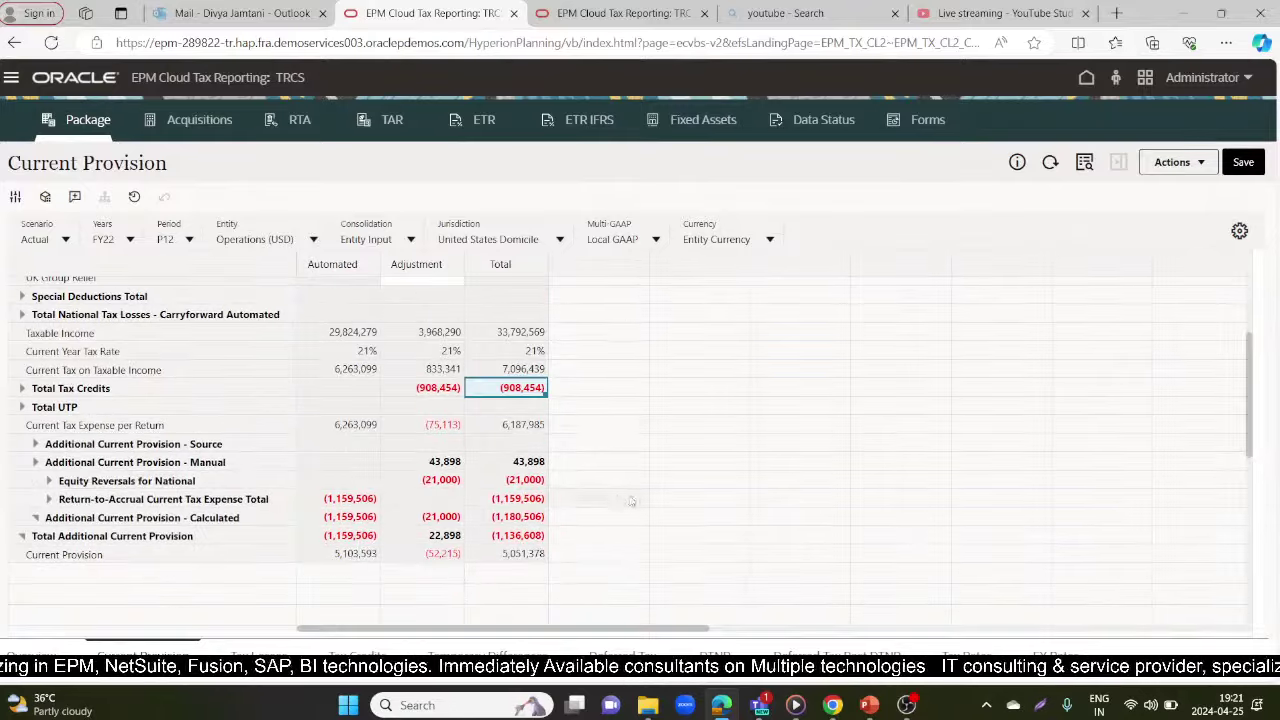
Compare with the FY21 RTA form, expand Return-to-Accrual Current Tax Expense Total in the FY22 Current Provision and select the Return-to-Accrual Current Tax Expense row
left_click(620, 10)
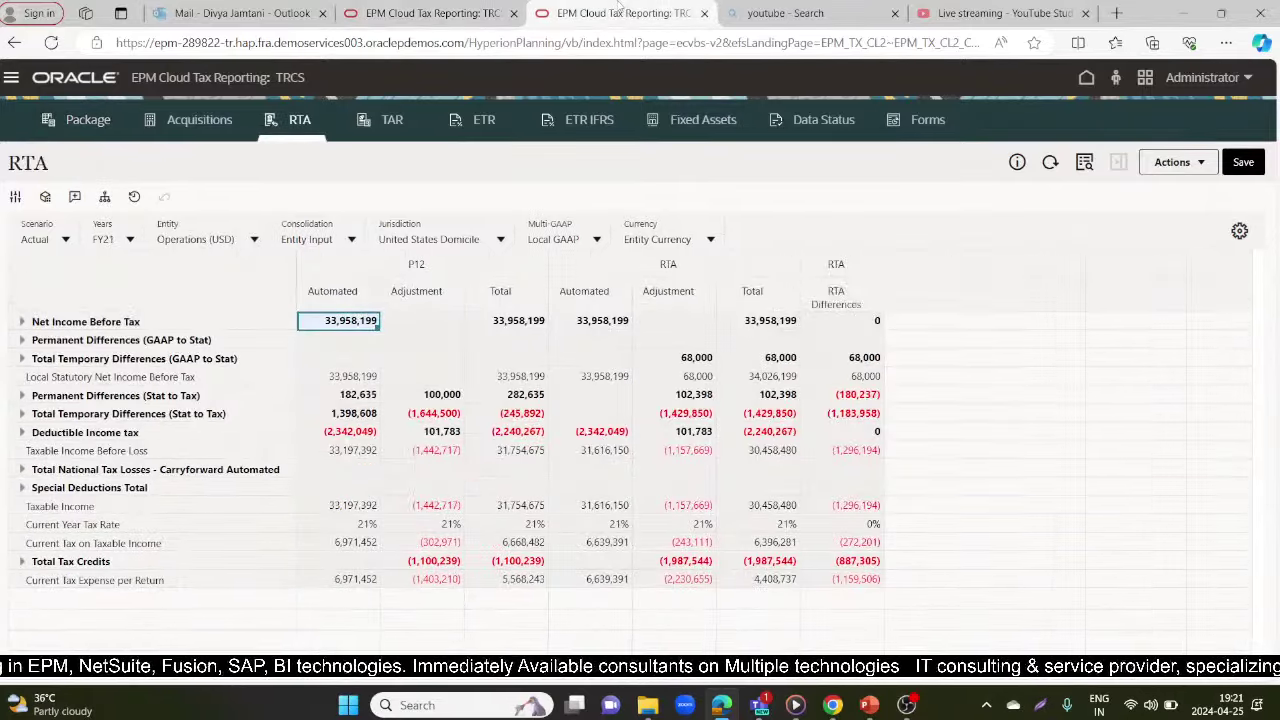
left_click(497, 8)
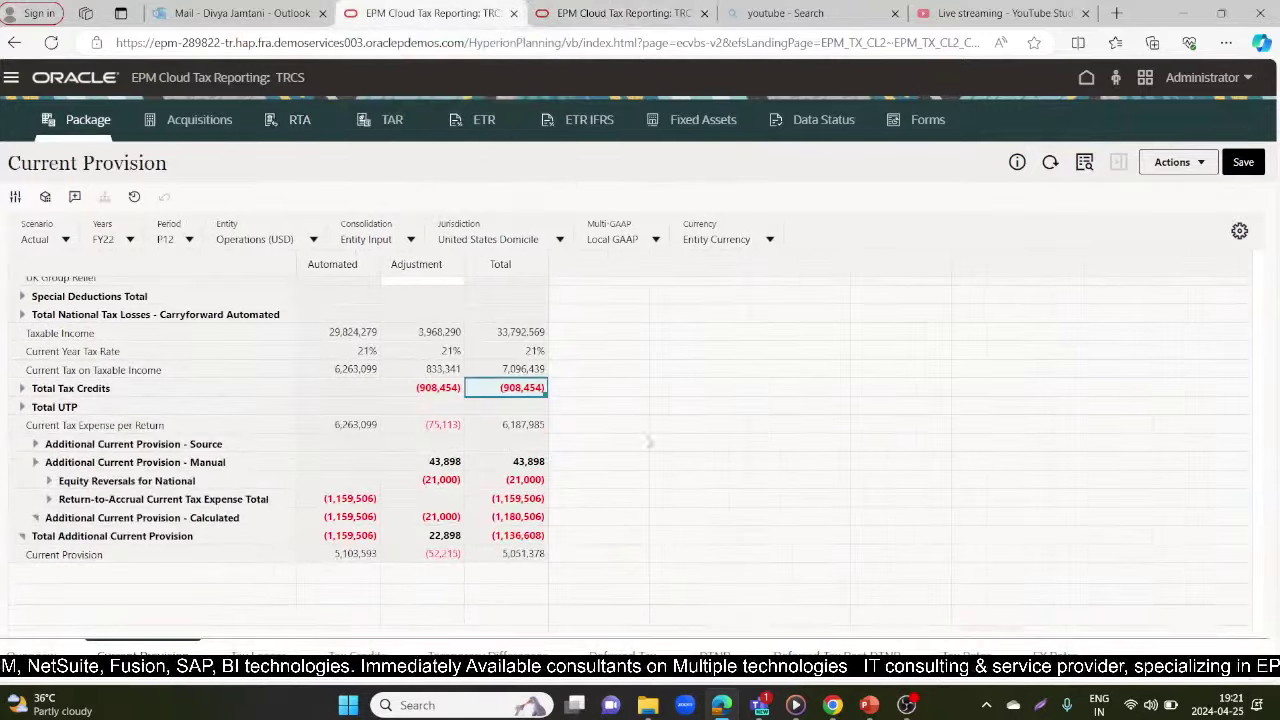
left_click(658, 10)
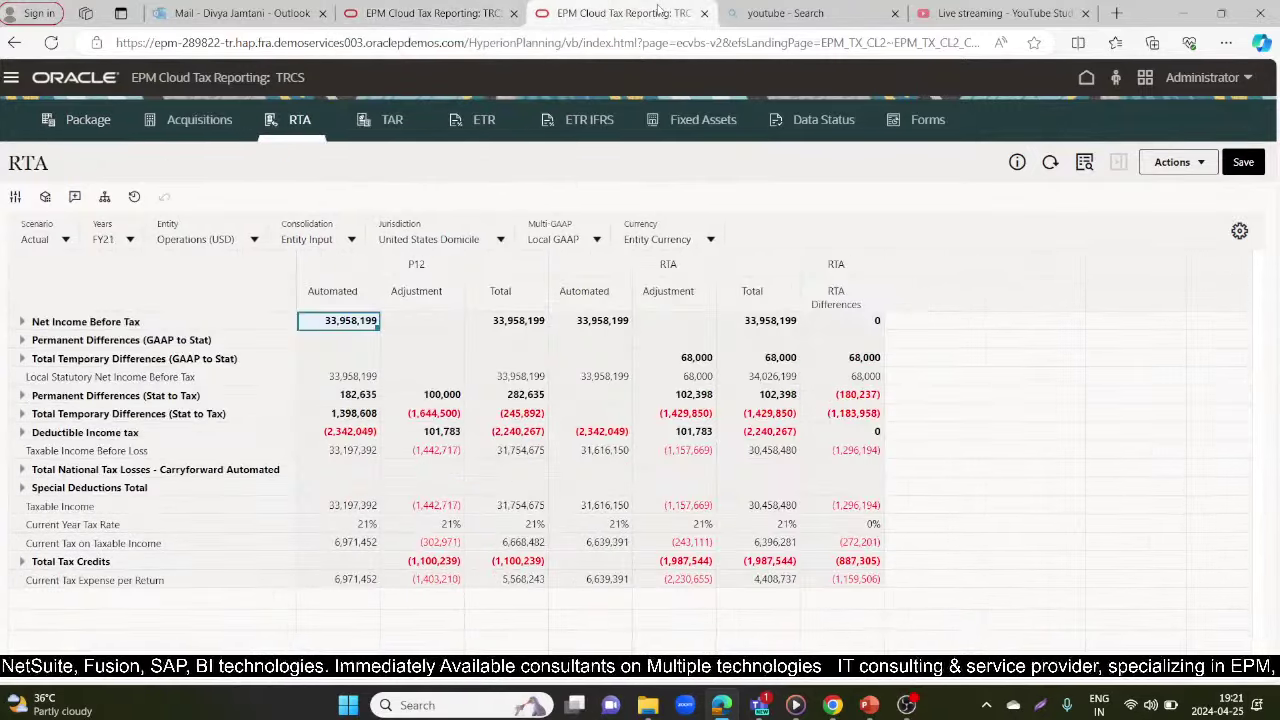
left_click(463, 8)
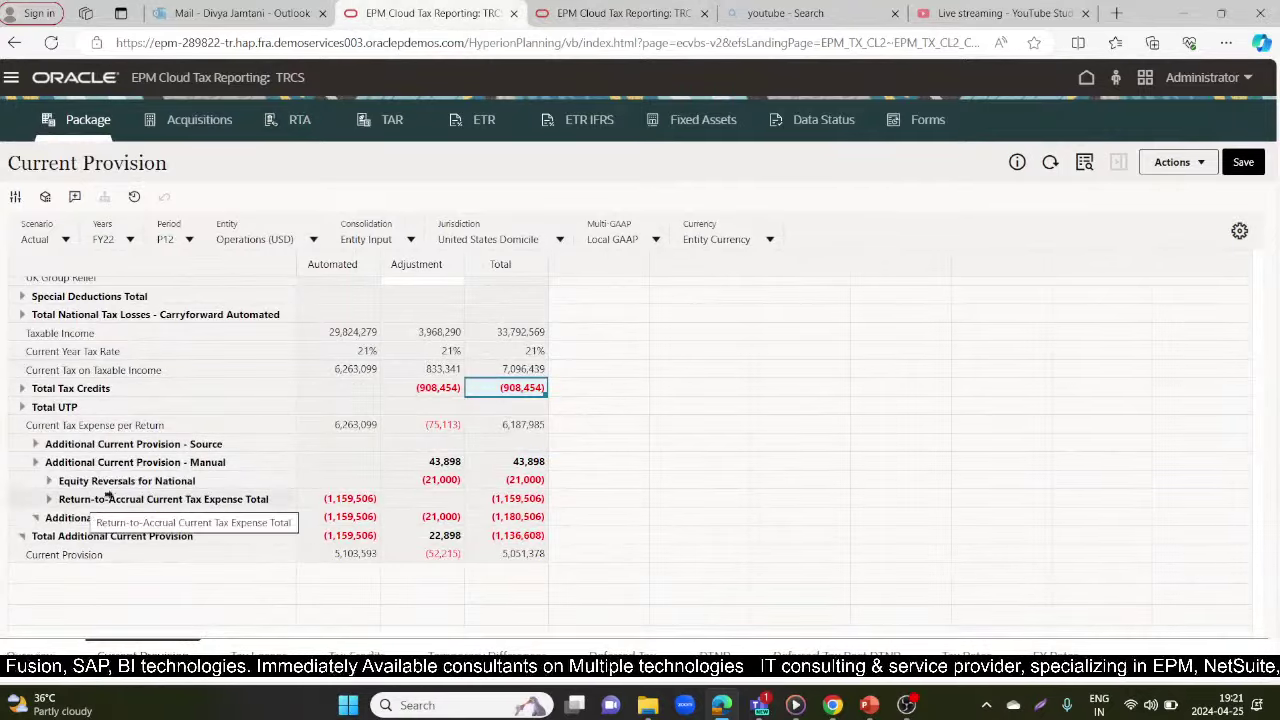
left_click(48, 499)
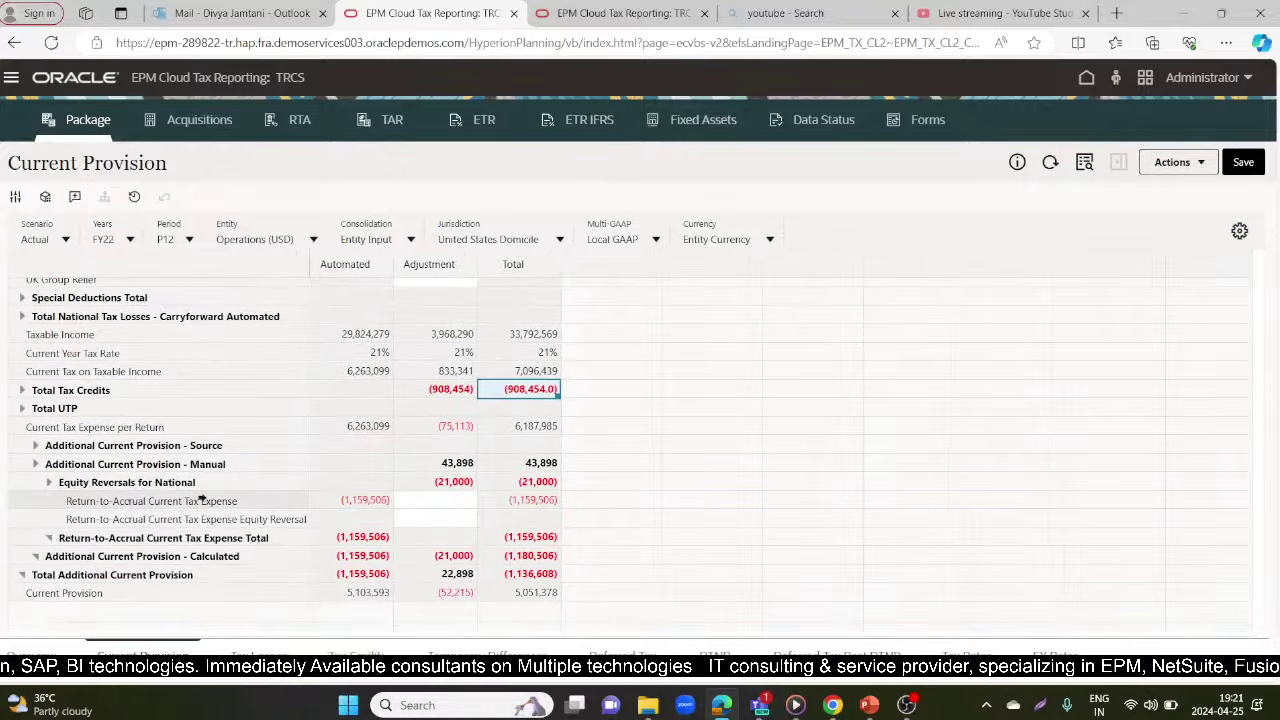
left_click(201, 499)
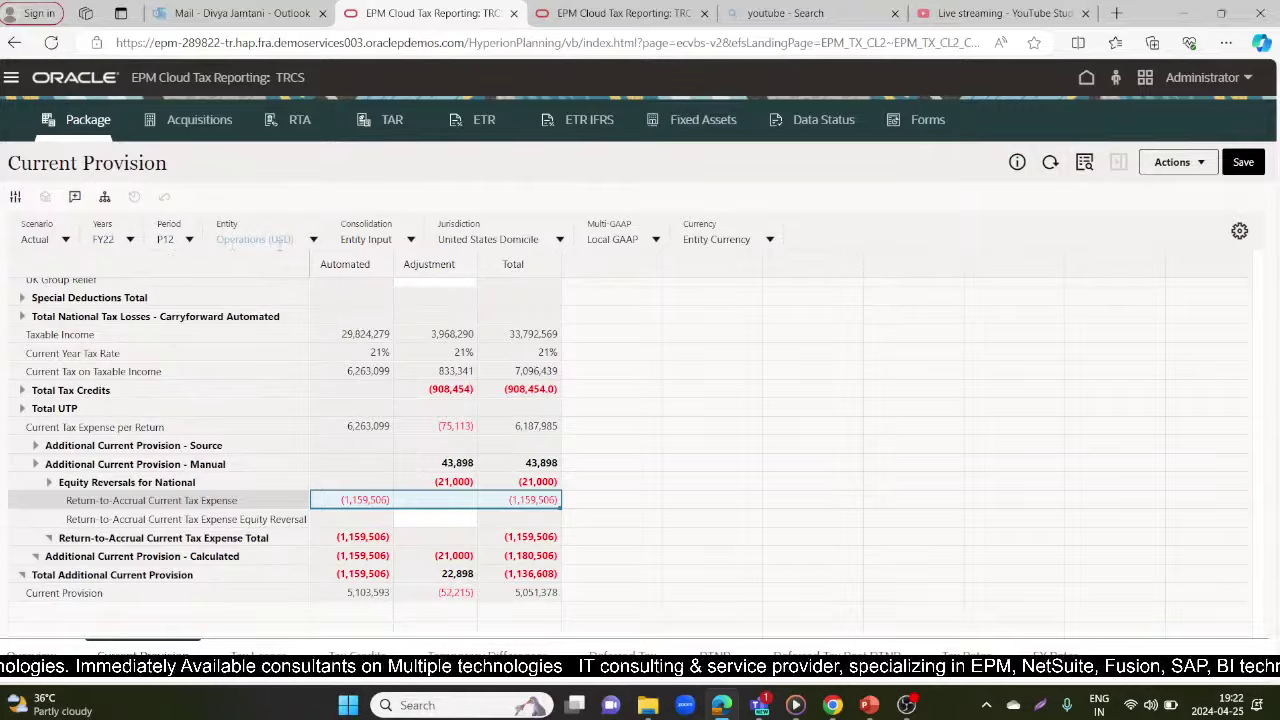
Check the FY21 RTA difference for Current Tax Expense per Return against the FY22 Return-to-Accrual row and inspect the Current Provision total
left_click(620, 13)
left_click(826, 586)
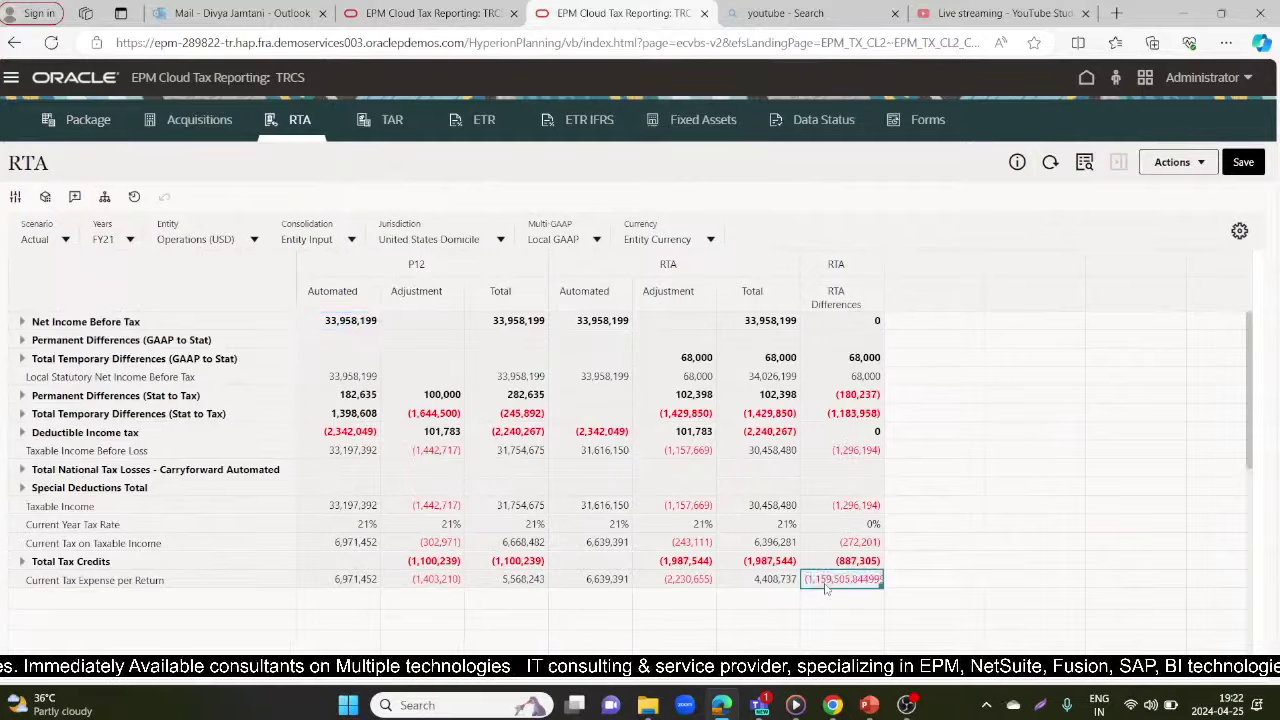
key("Tab")
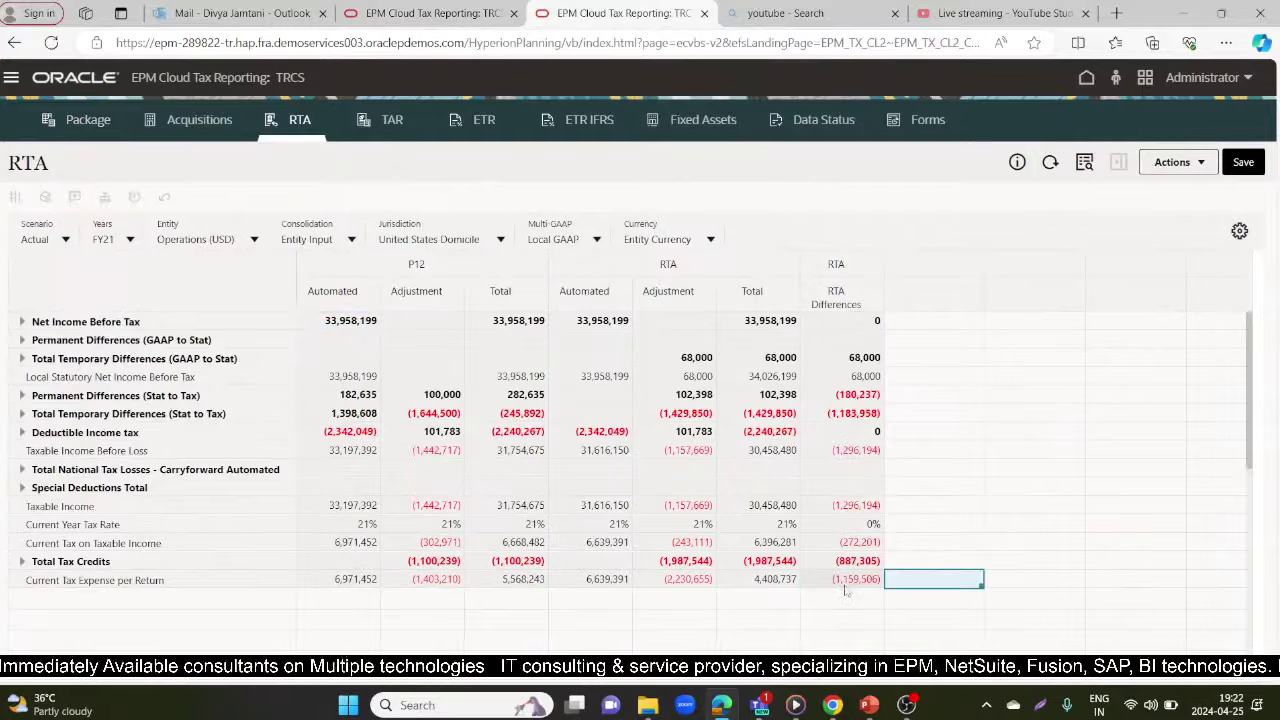
left_click(430, 13)
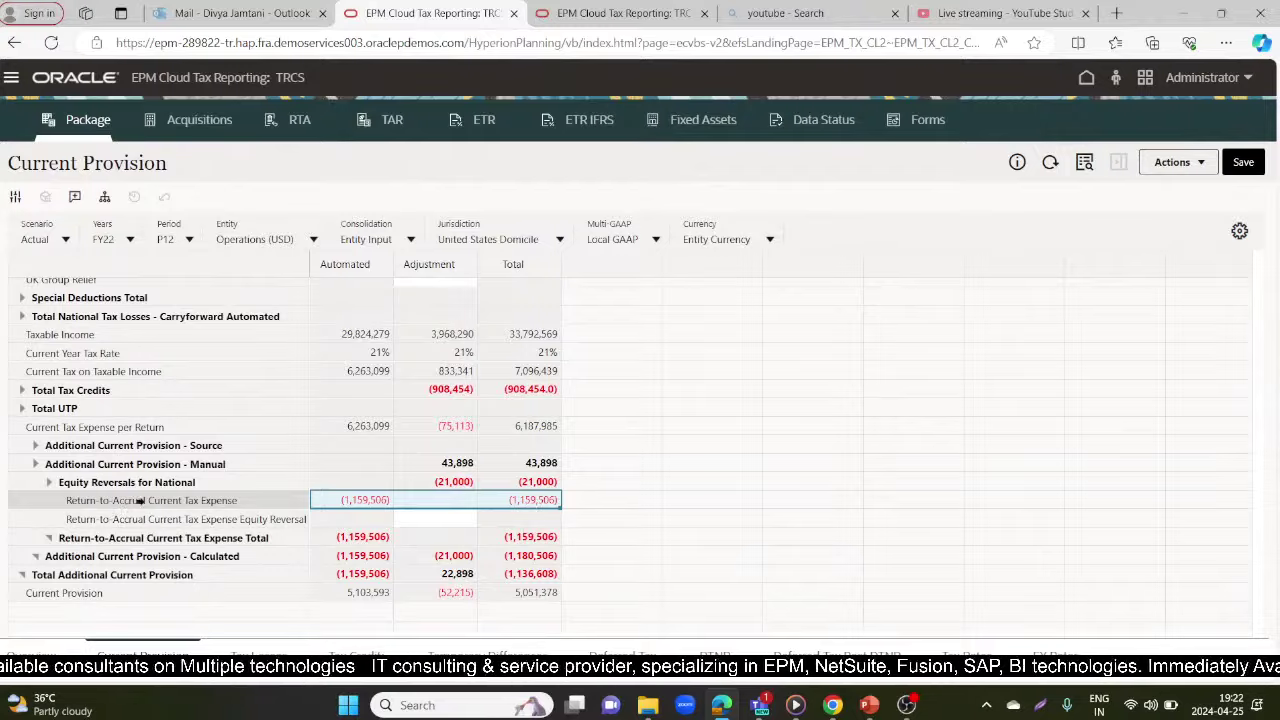
left_click(511, 593)
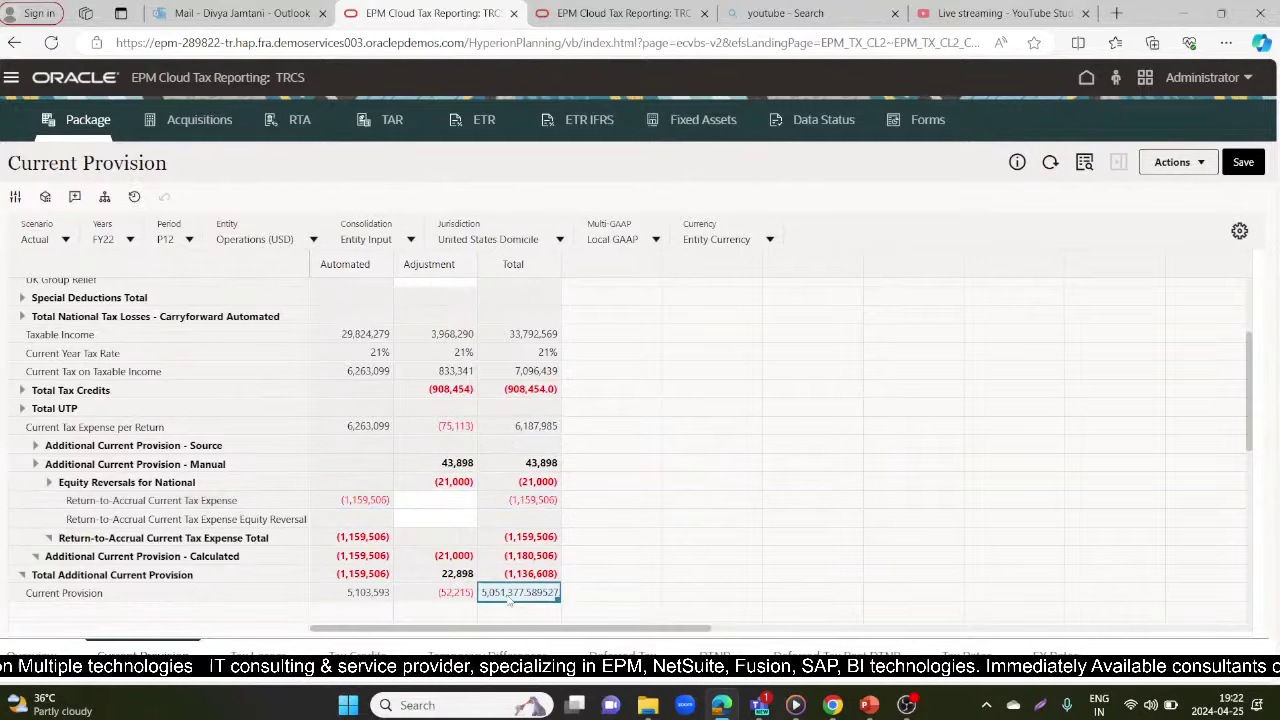
Open the Deferred Tax form, switch the year to FY22 and examine its columns through the closing balances for period RTA
left_click(197, 592)
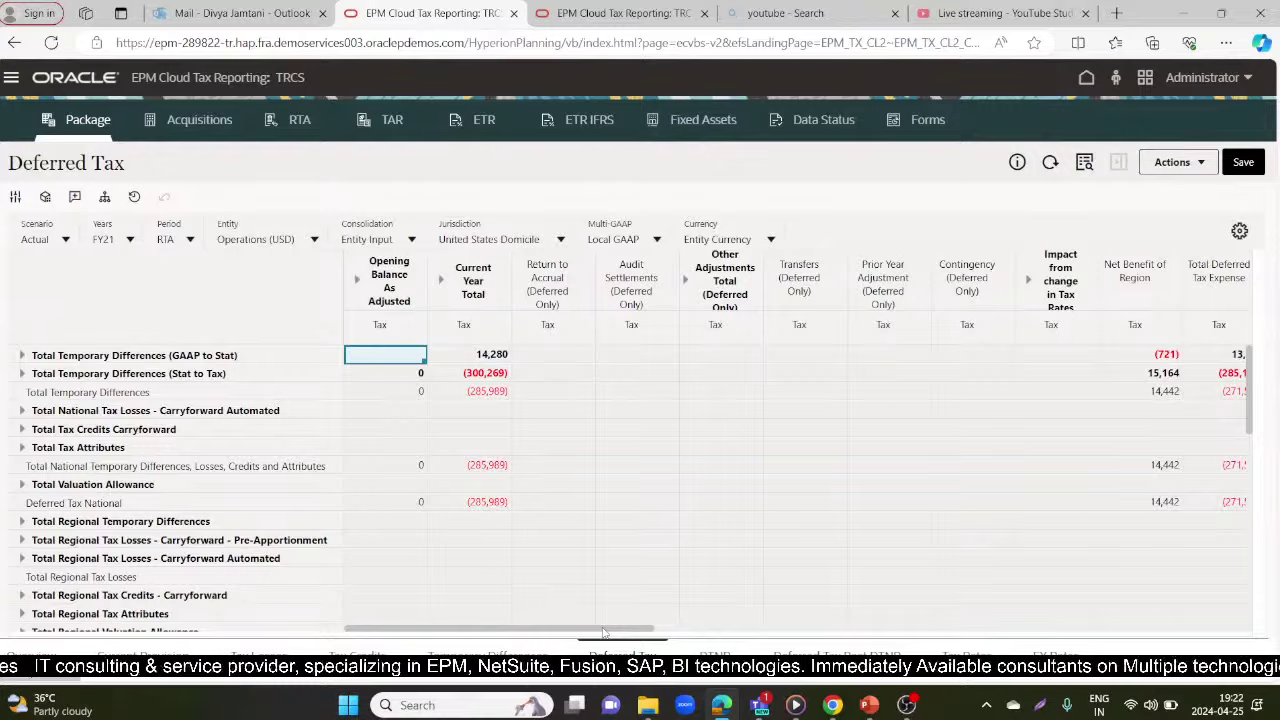
left_click_drag(603, 630, 733, 625)
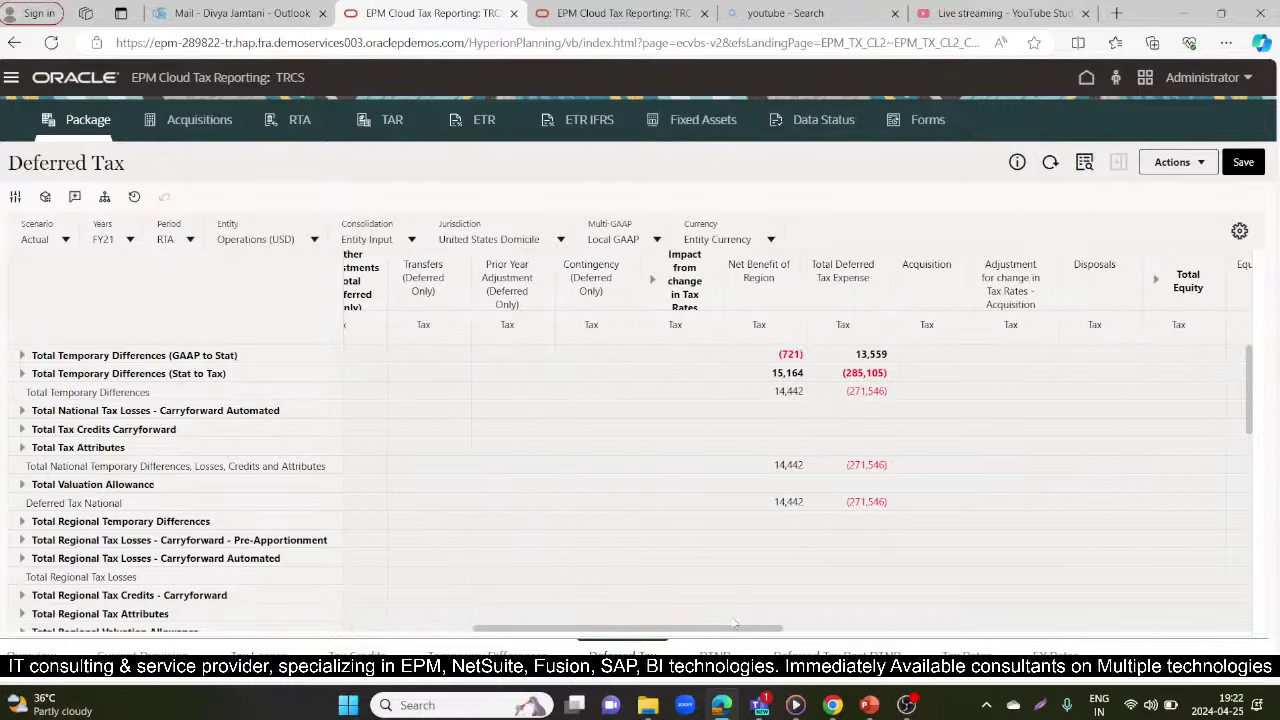
left_click(130, 240)
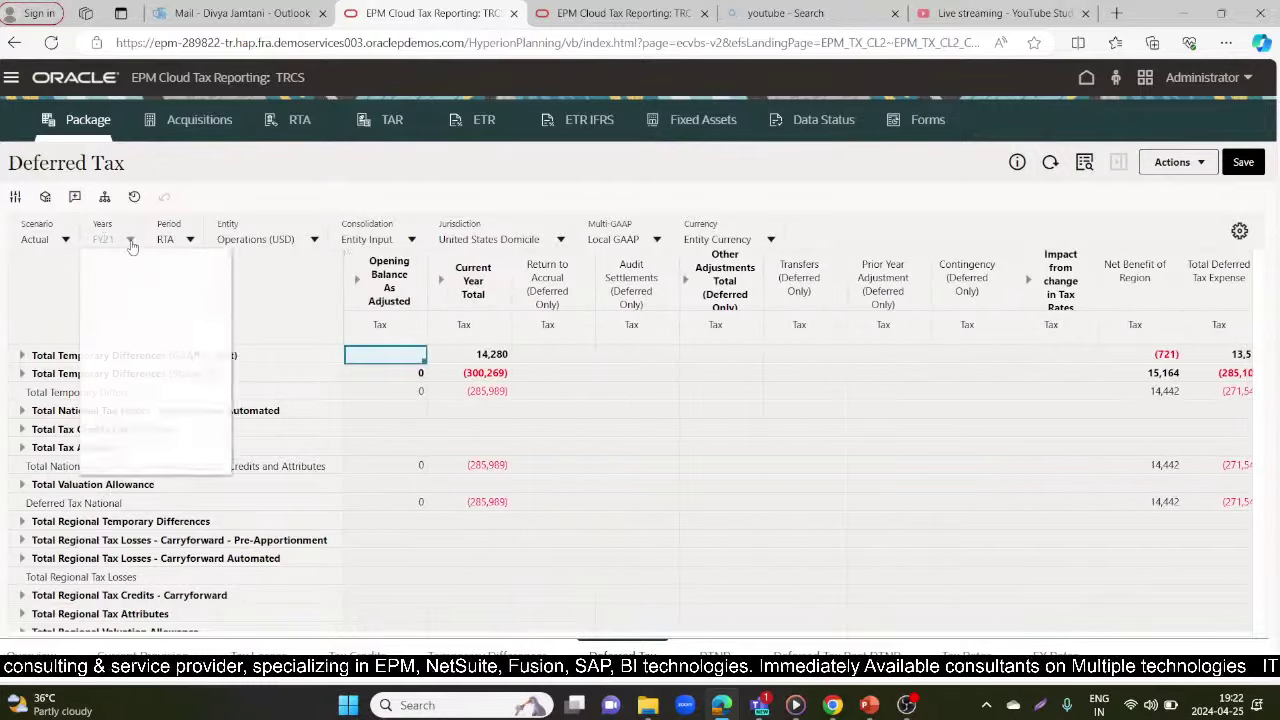
left_click(98, 458)
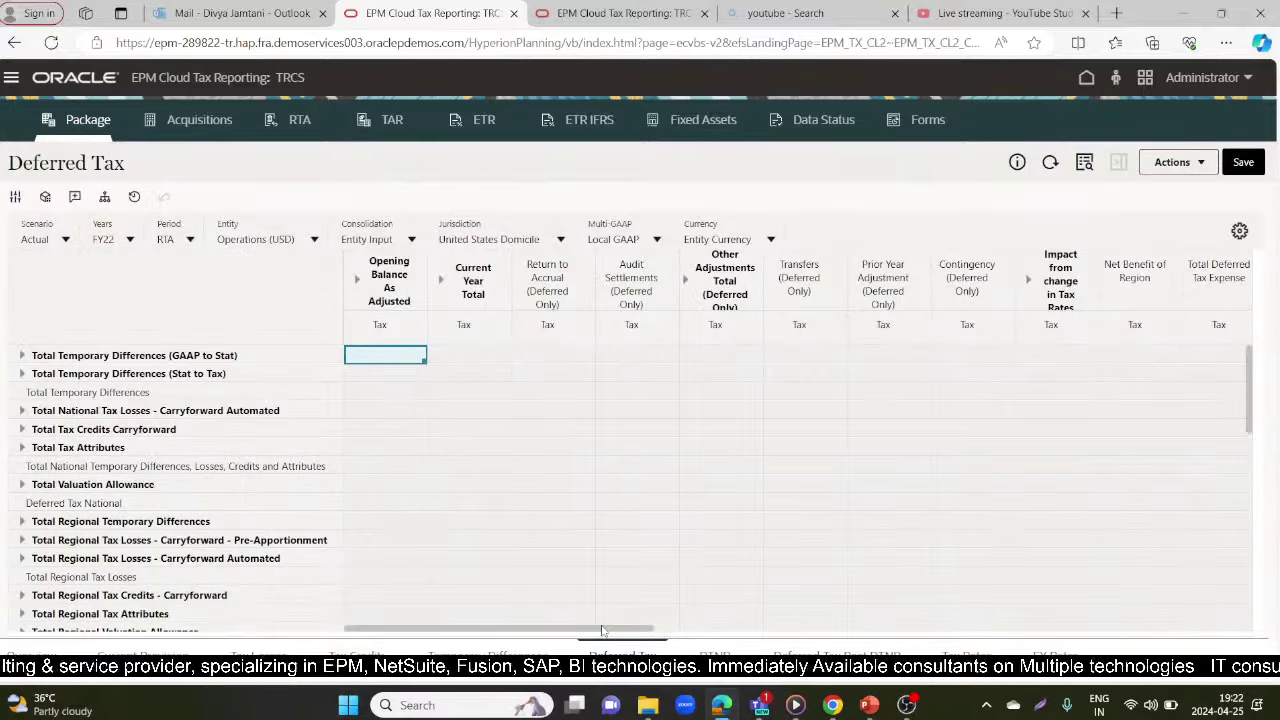
left_click_drag(602, 630, 1066, 600)
scroll(900, 516, "down", 3)
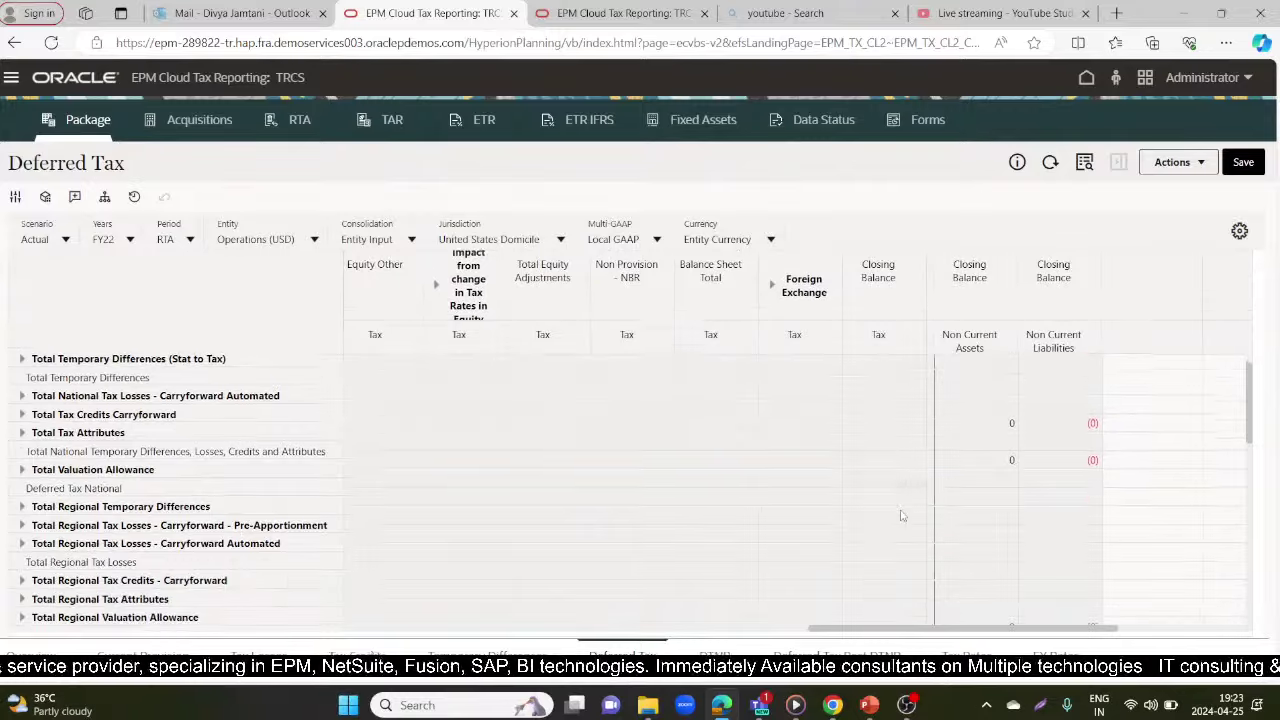
scroll(900, 516, "up", 4)
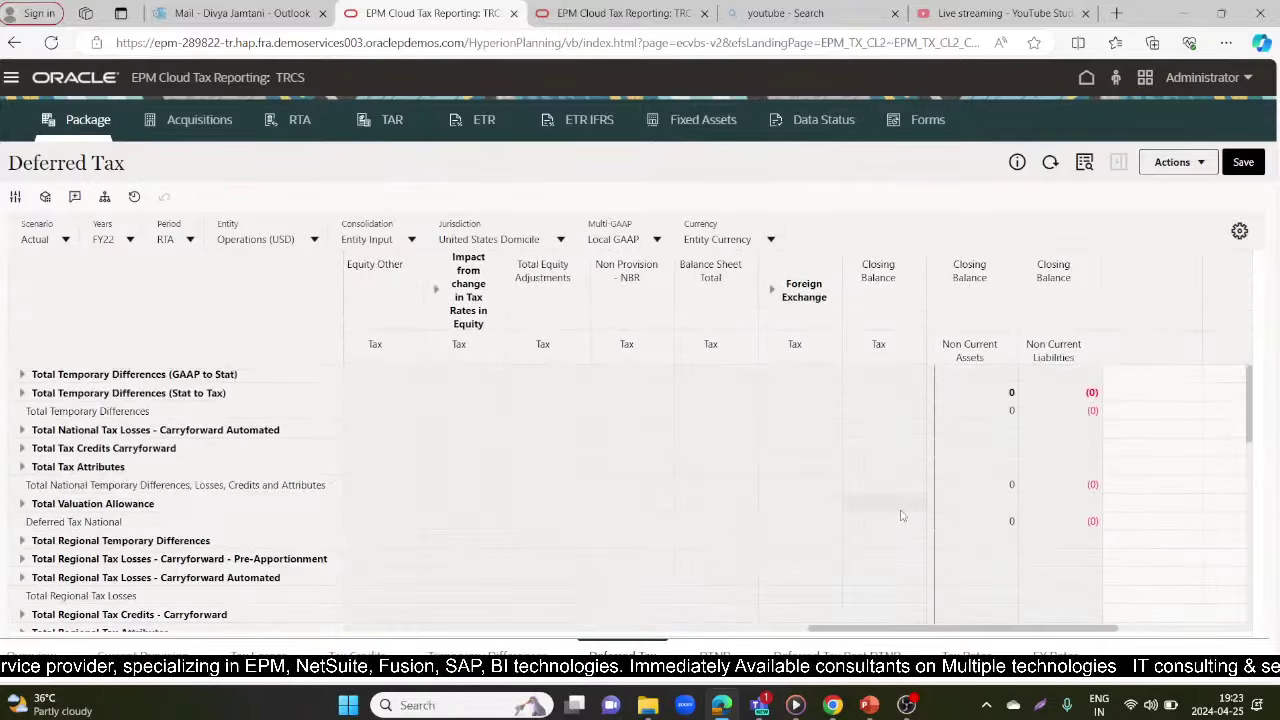
left_click_drag(870, 632, 770, 630)
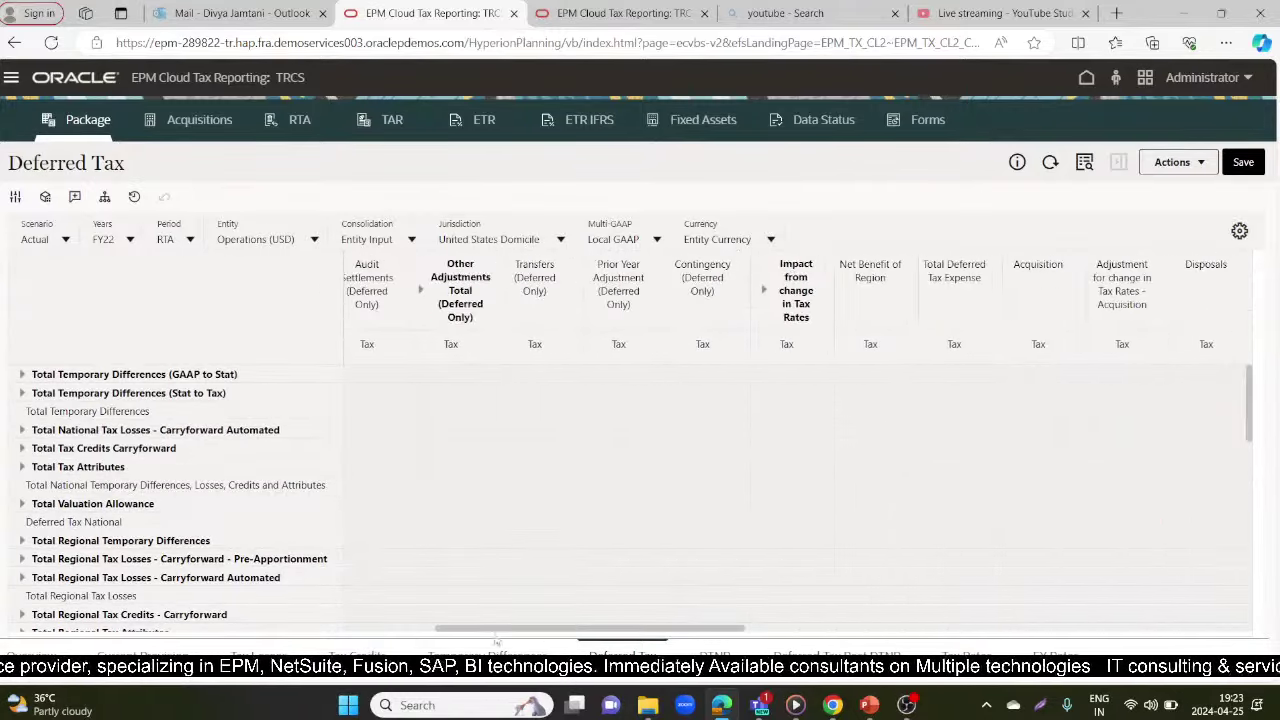
Set the Deferred Tax form's year back to FY21 and examine the Closing Balance columns
left_click(133, 241)
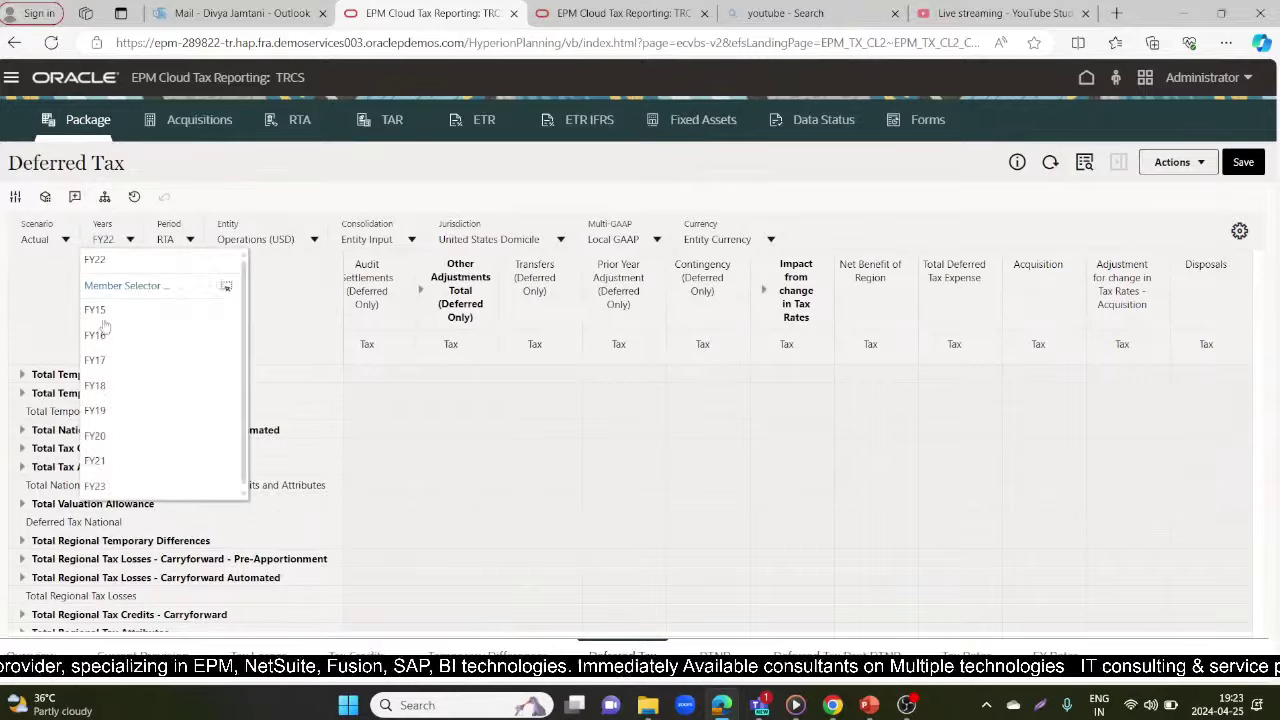
left_click(95, 461)
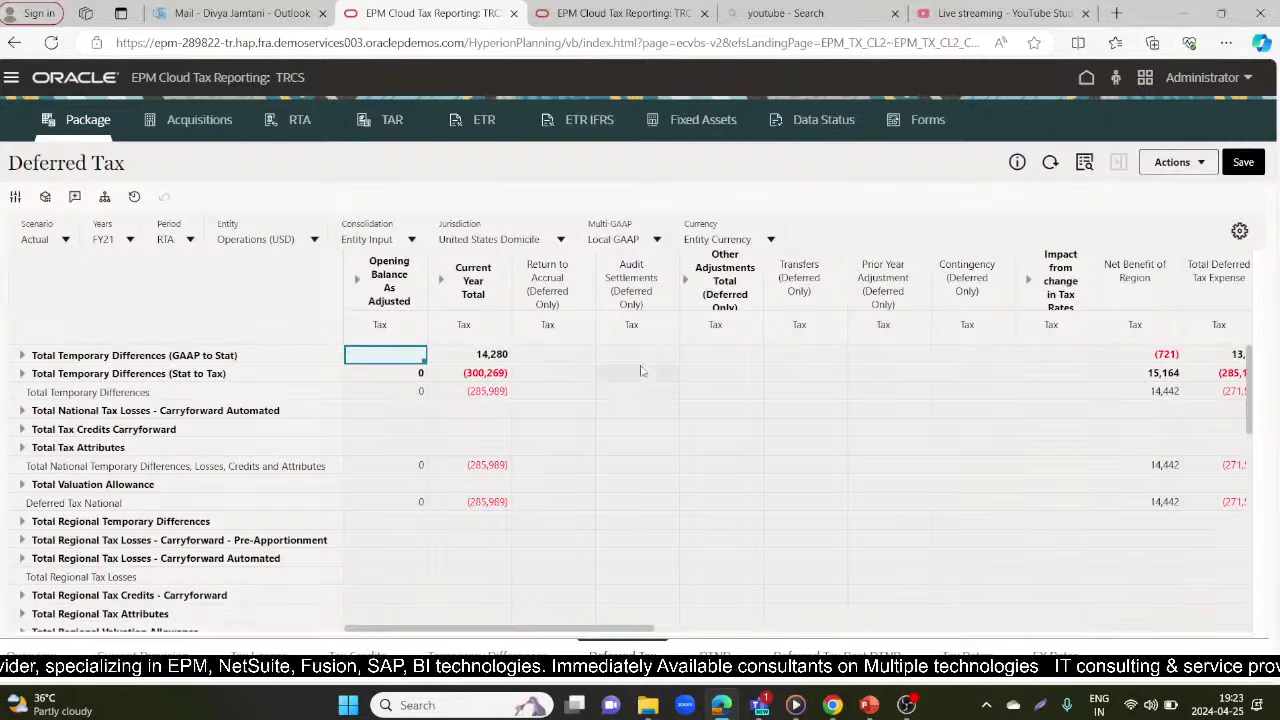
scroll(655, 428, "down", 1)
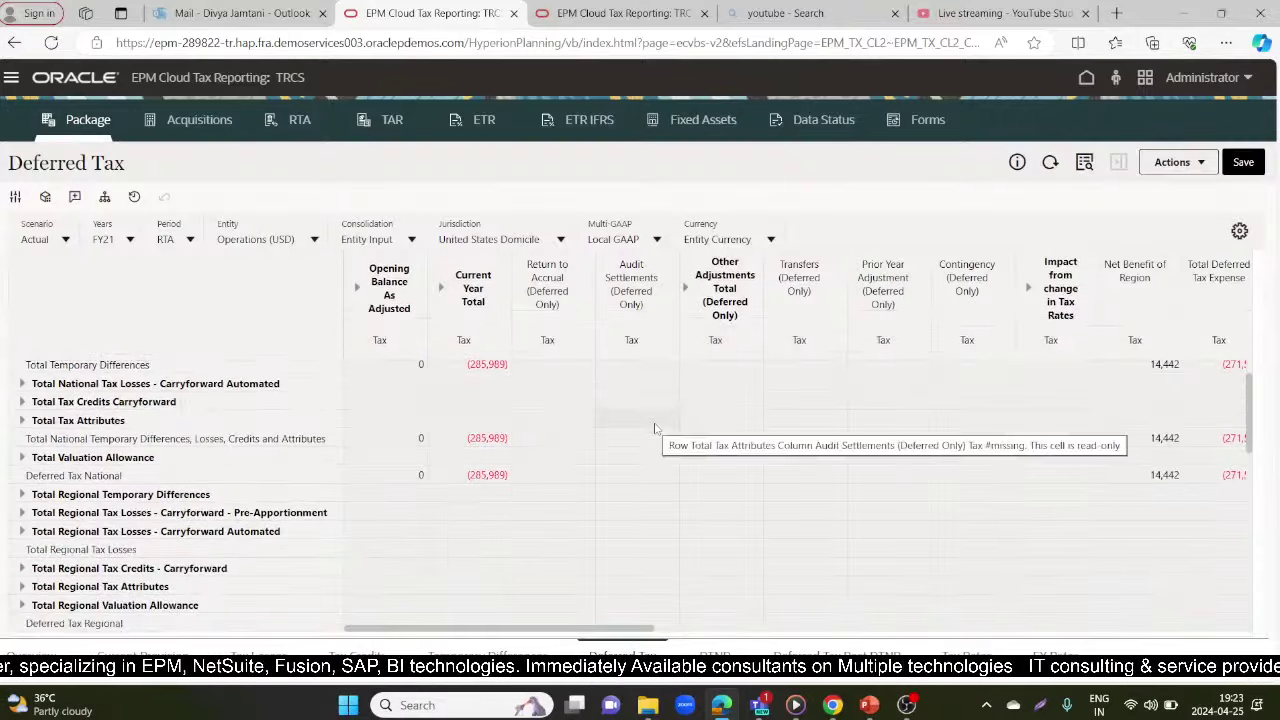
left_click_drag(606, 634, 1043, 630)
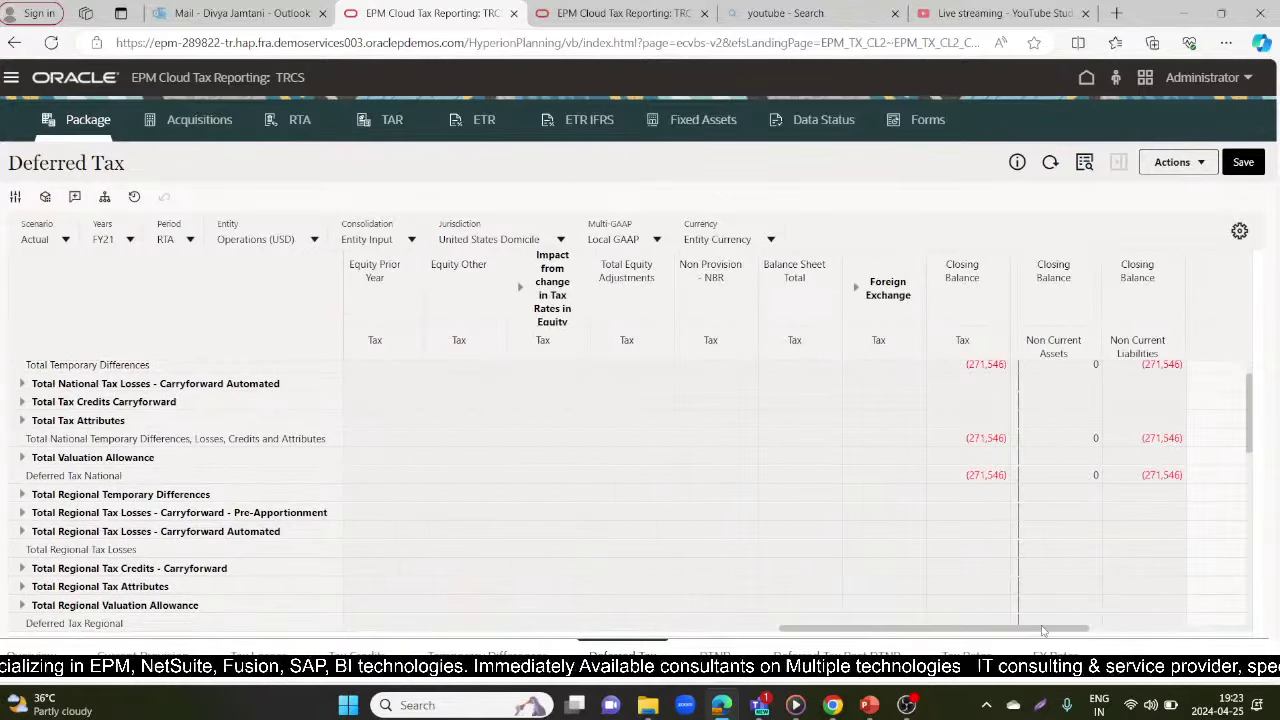
Compare the temporary differences in the FY21 RTA form with the closing balances in the FY21 Deferred Tax form
key("ctrl+Tab")
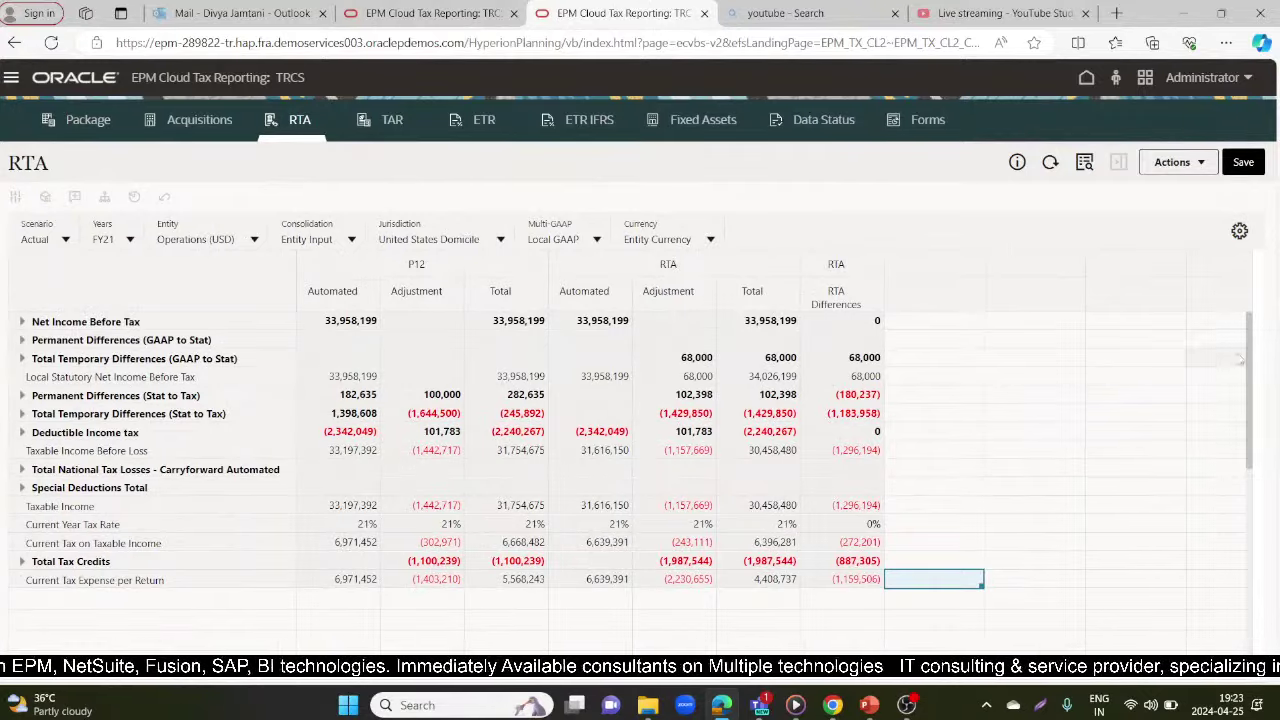
scroll(1153, 414, "down", 1)
scroll(1153, 414, "up", 2)
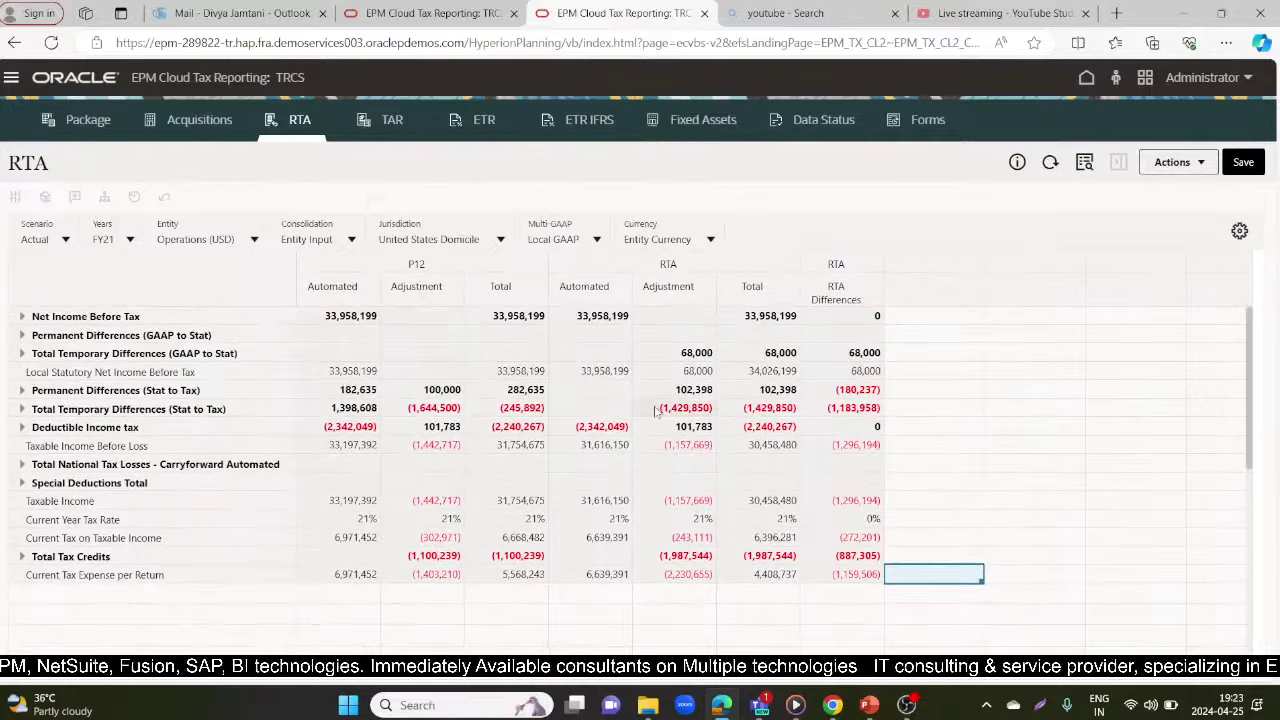
scroll(655, 410, "down", 1)
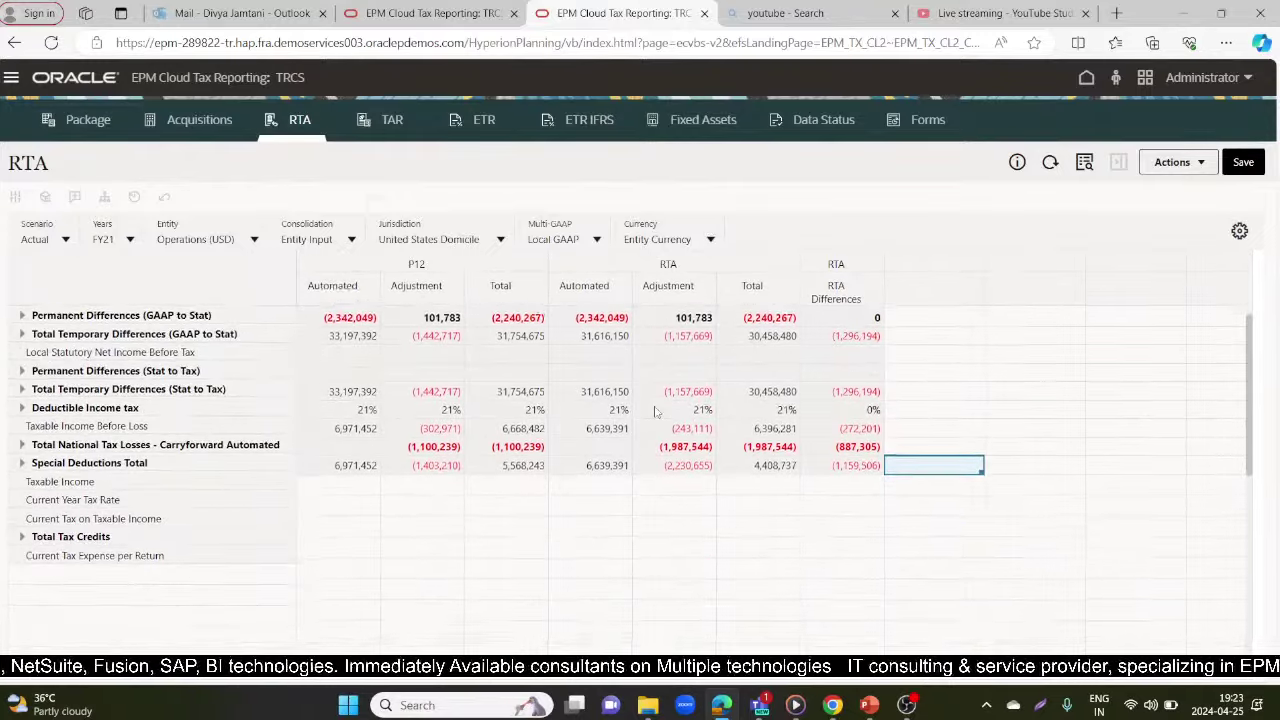
scroll(655, 410, "up", 1)
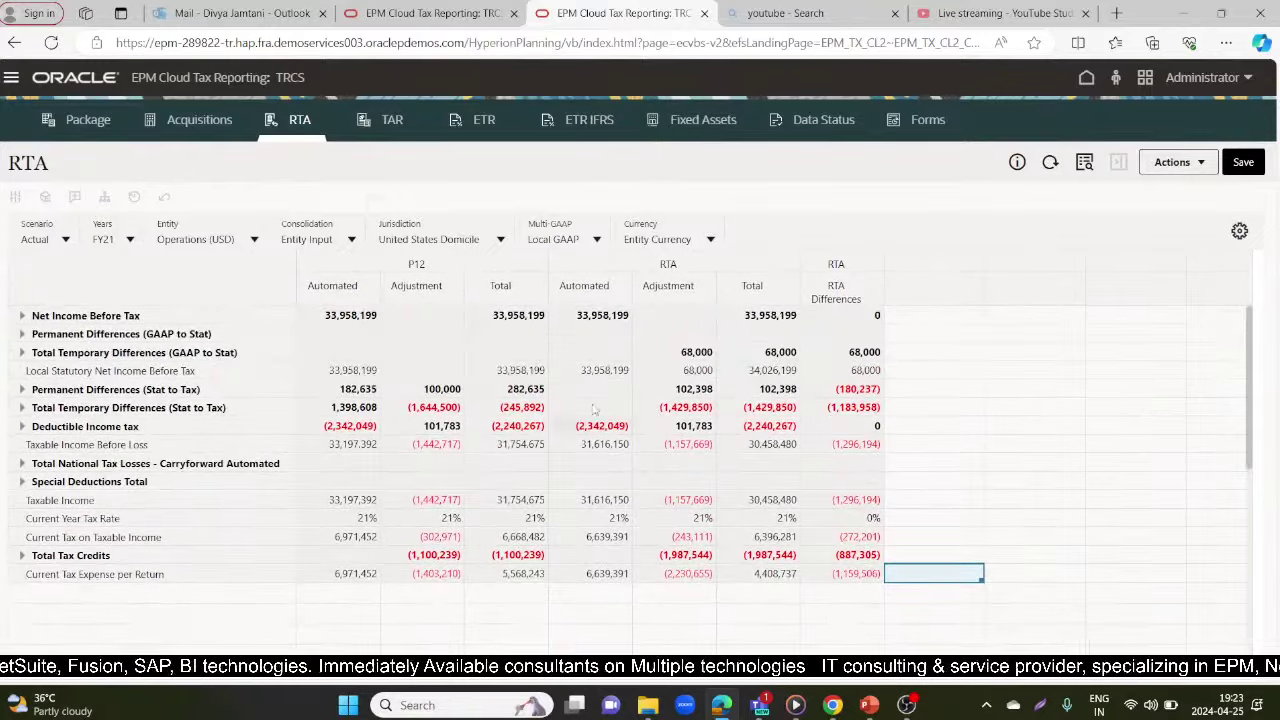
left_click(430, 13)
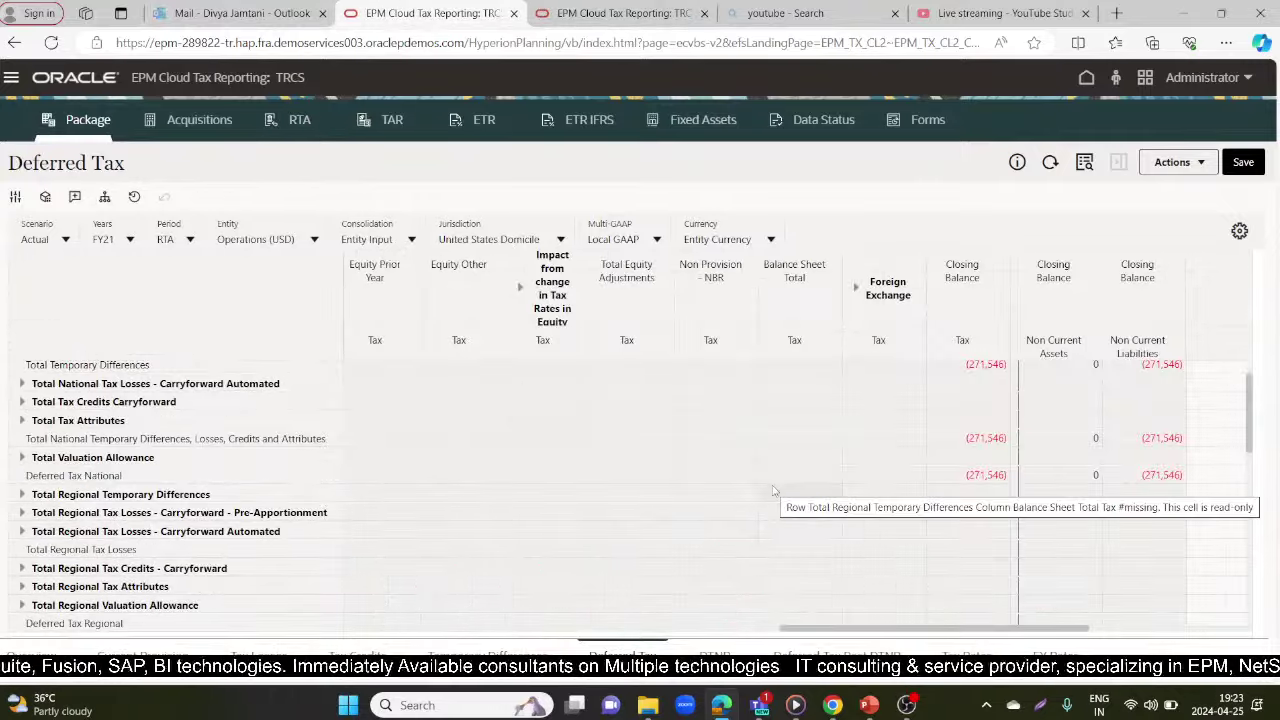
scroll(772, 490, "up", 1)
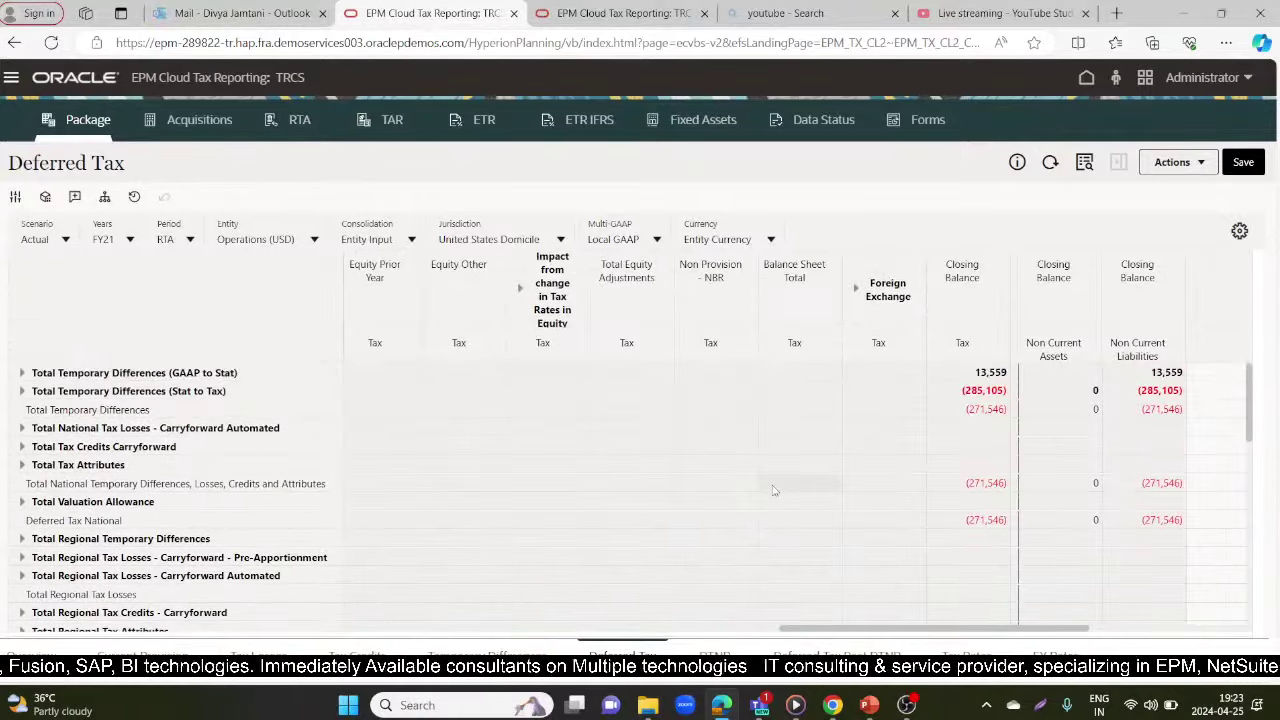
Recheck the FY21 RTA form, then open the Temporary Differences form for FY21 period RTA and examine its Temporary Differences Closing Balance column
left_click(588, 11)
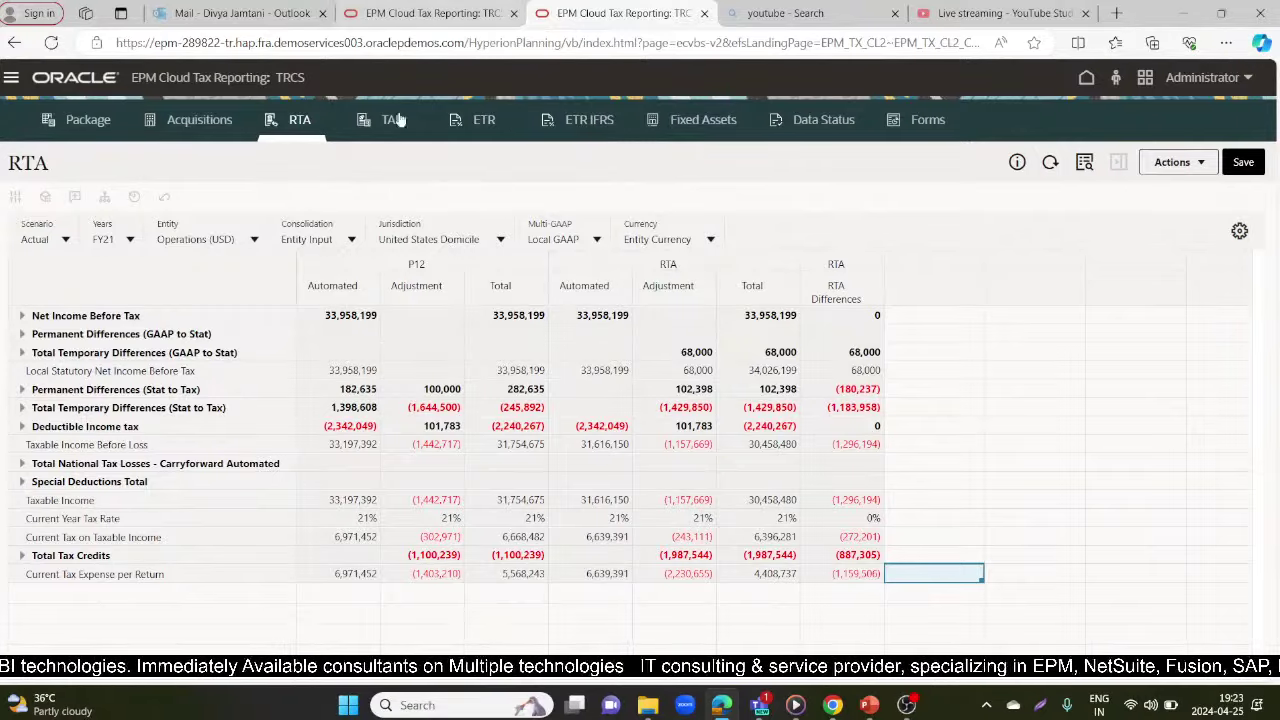
left_click(390, 14)
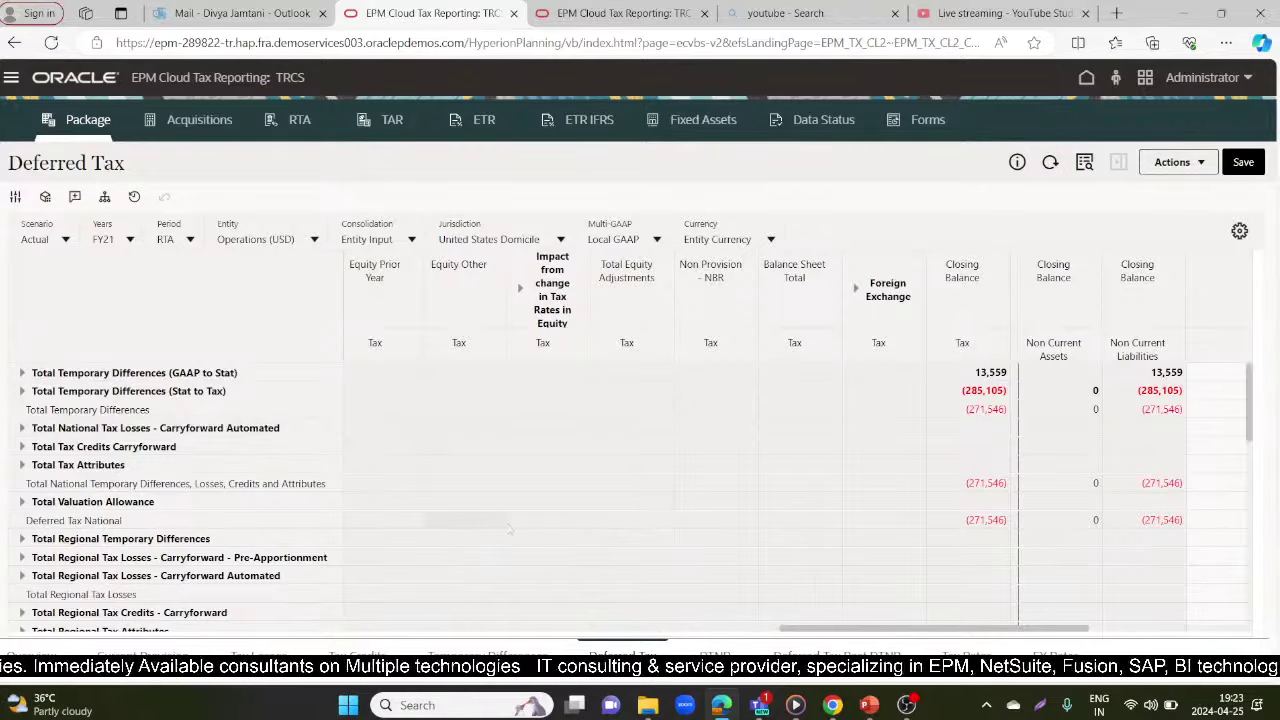
scroll(460, 490, "down", 5)
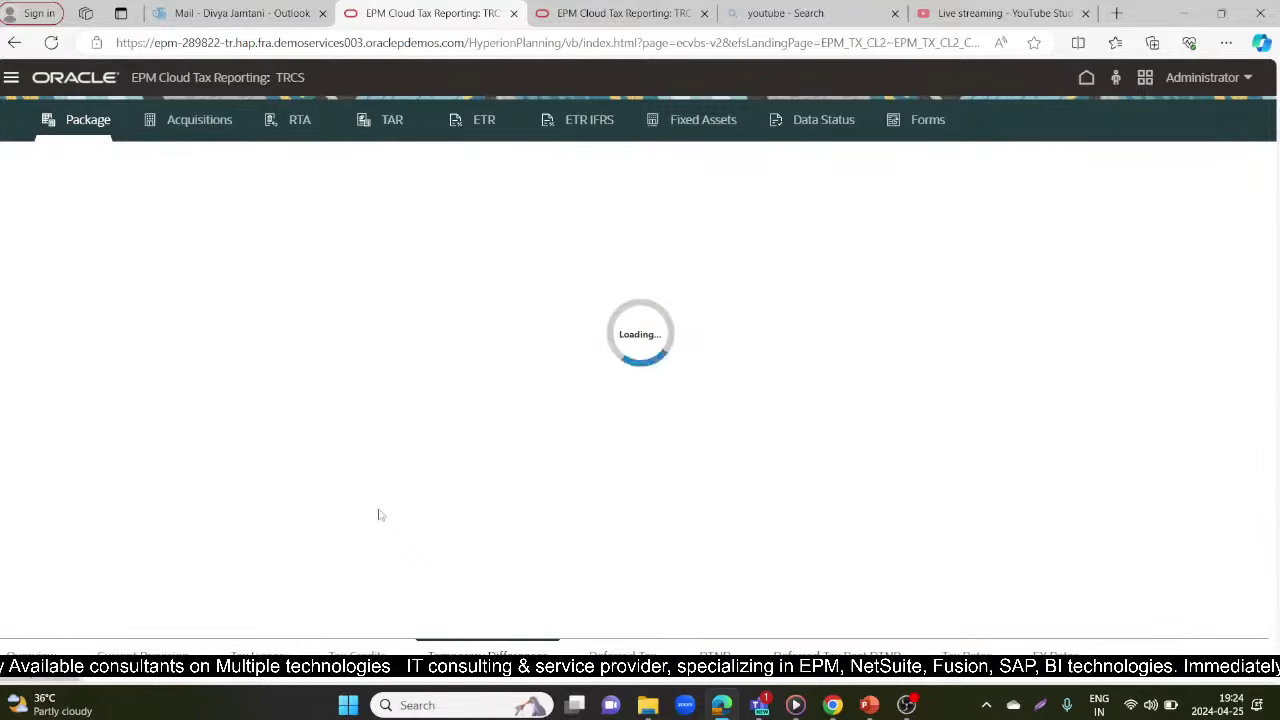
left_click(612, 10)
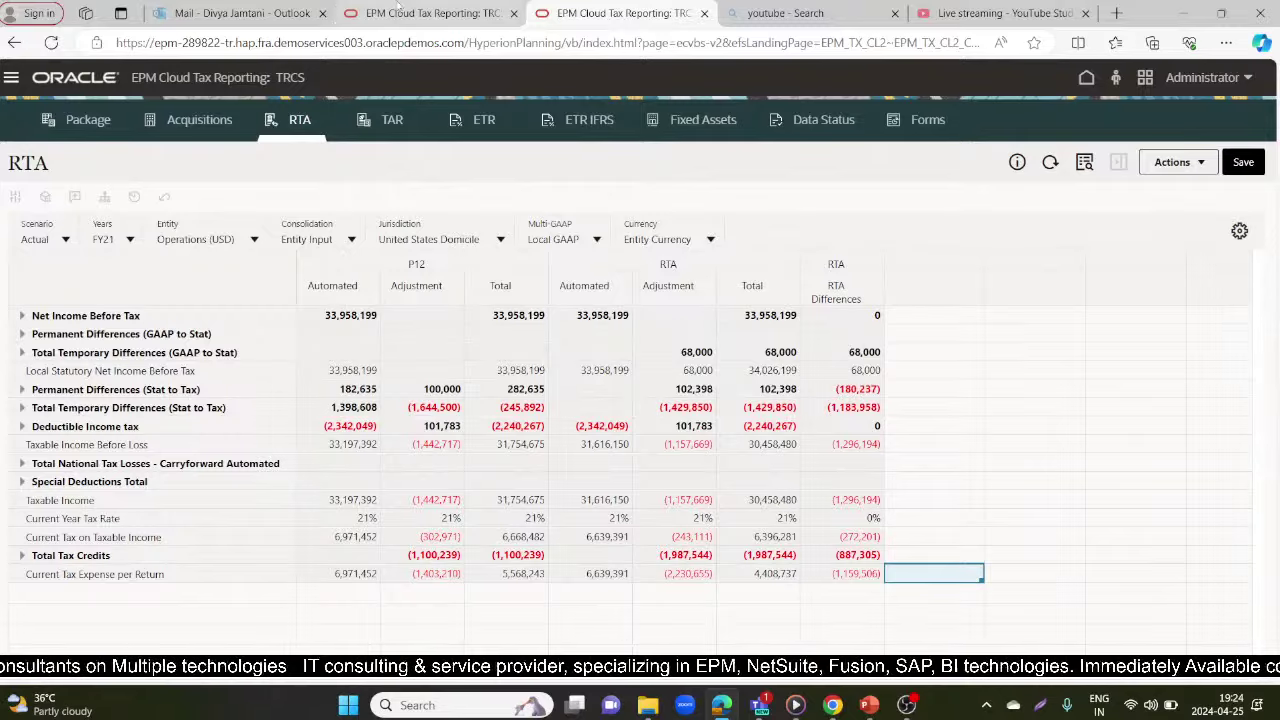
left_click(432, 12)
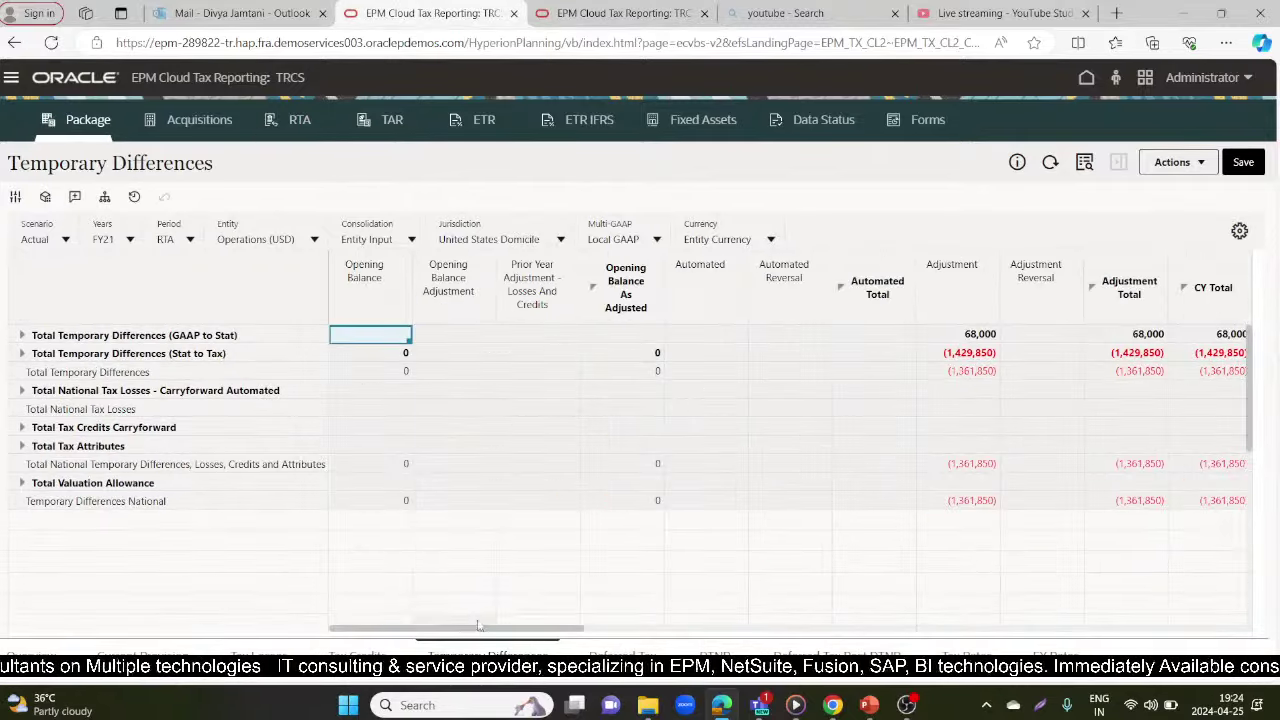
left_click_drag(480, 630, 1054, 614)
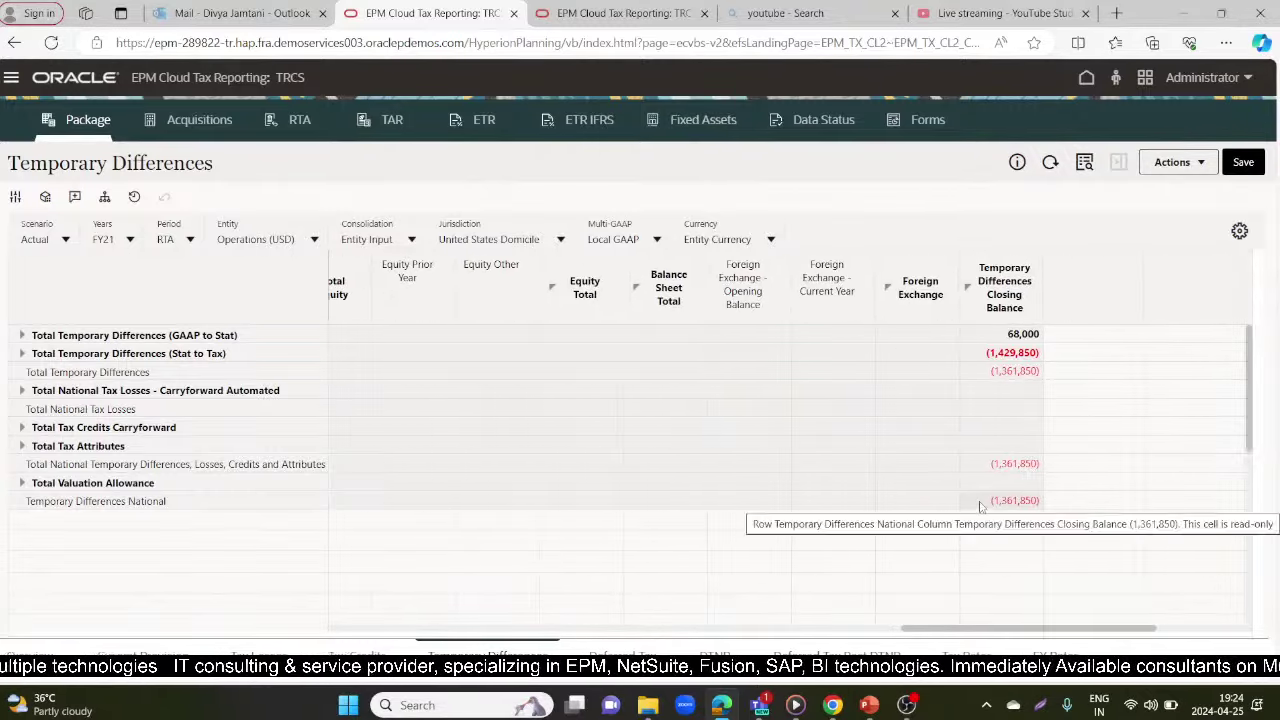
Compare the GAAP to Stat and Stat to Tax temporary differences in the FY21 RTA form with the Temporary Differences closing balances
key("ctrl+Tab")
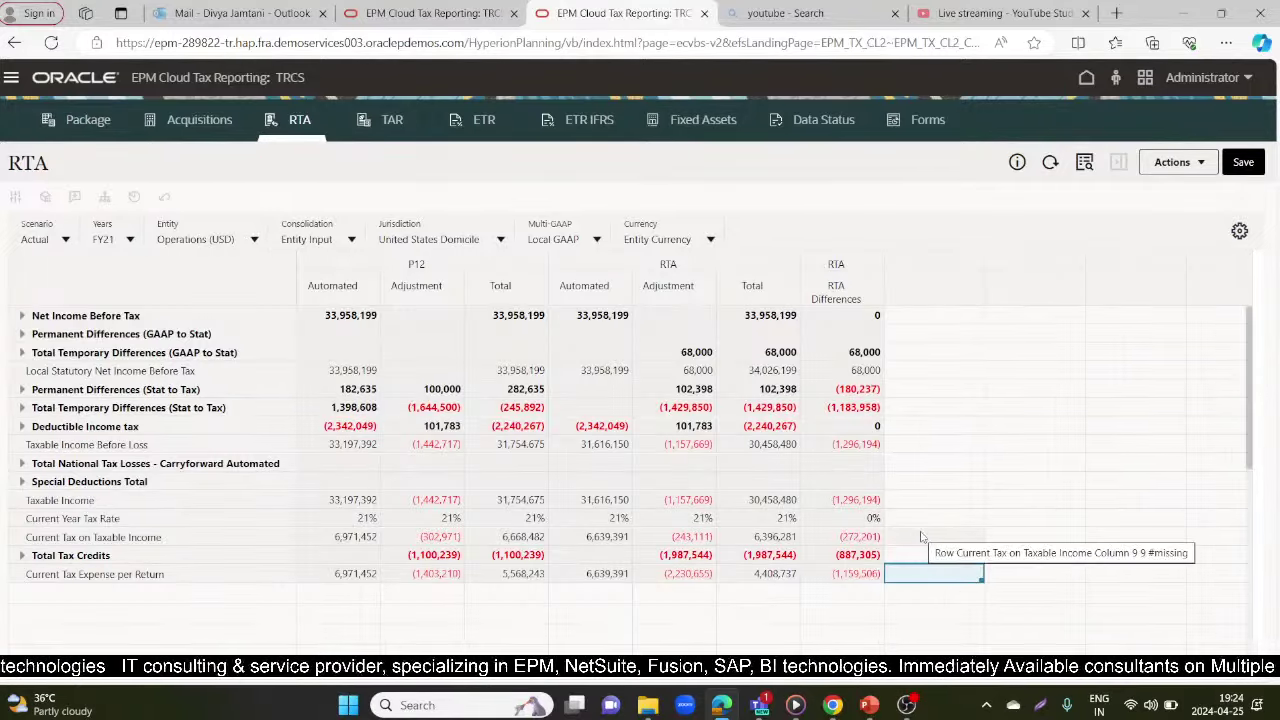
left_click(428, 10)
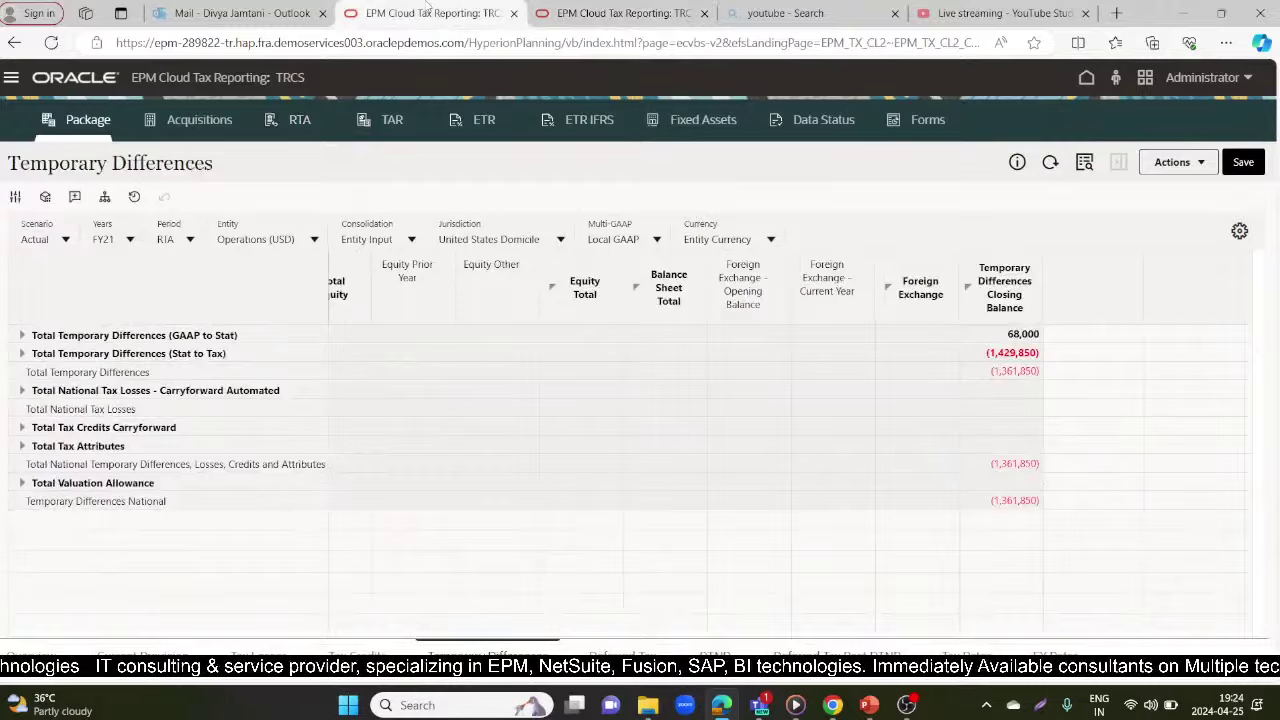
left_click(580, 10)
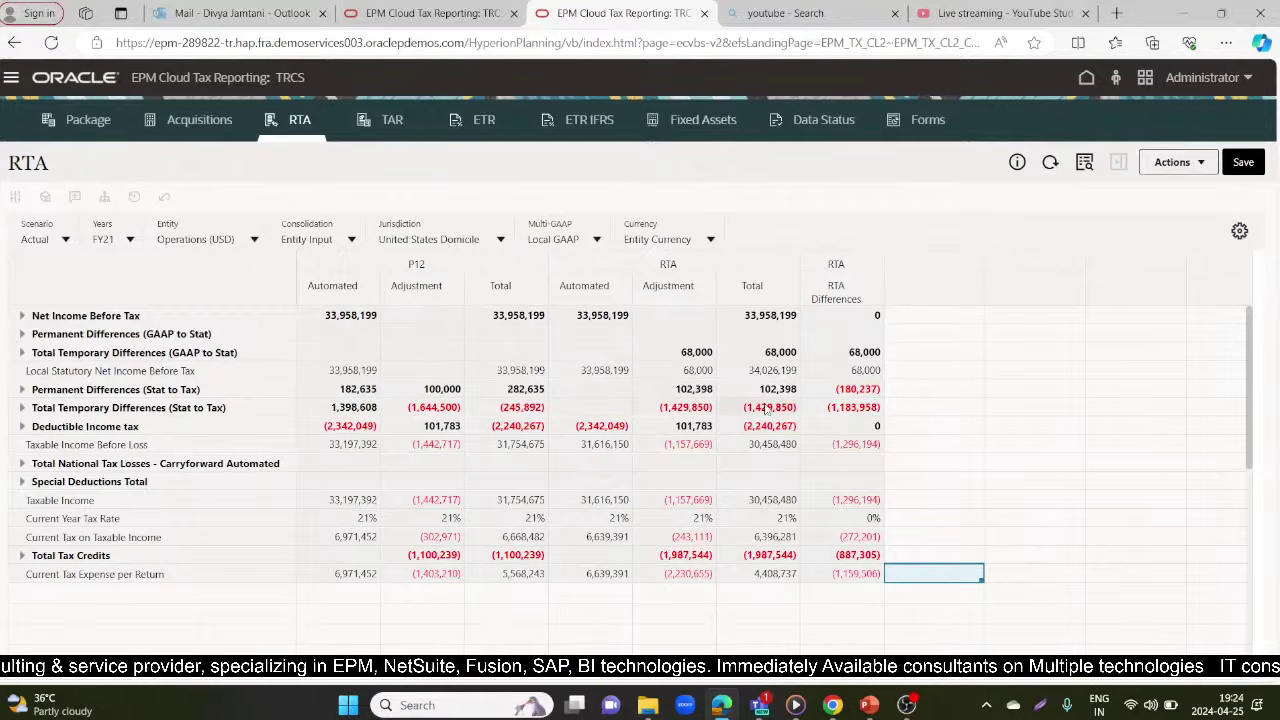
left_click(430, 13)
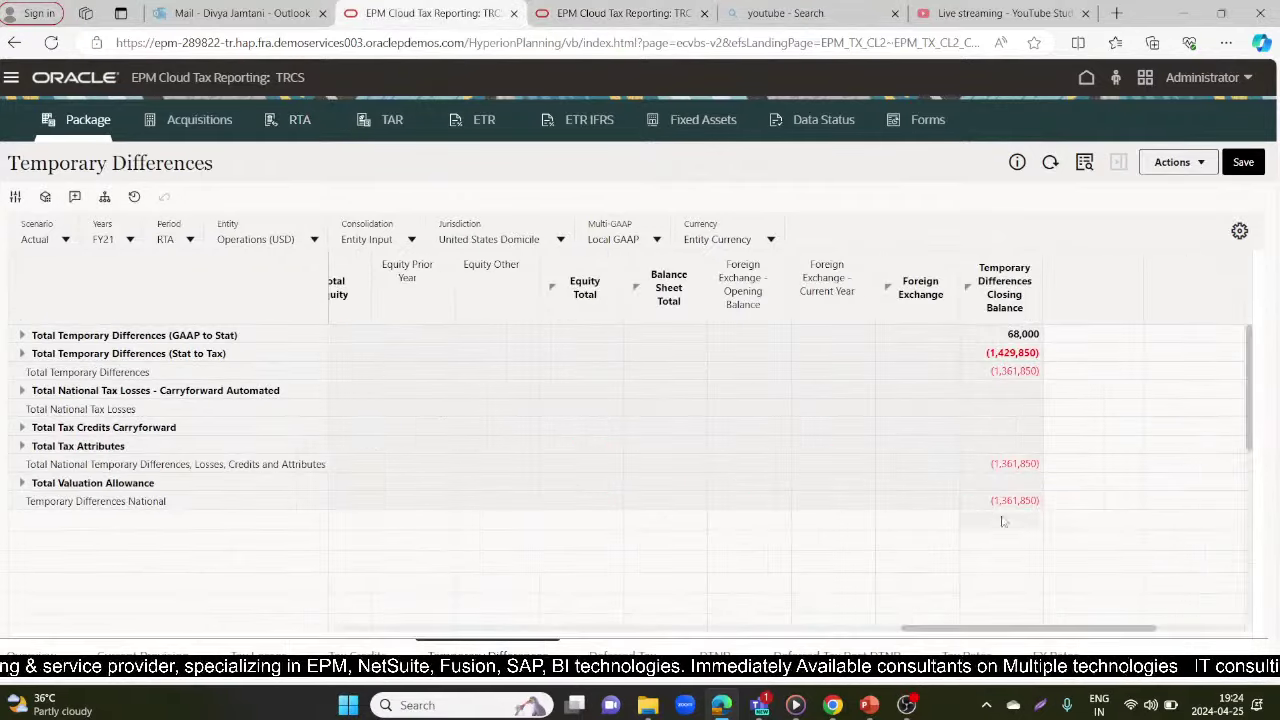
left_click(608, 12)
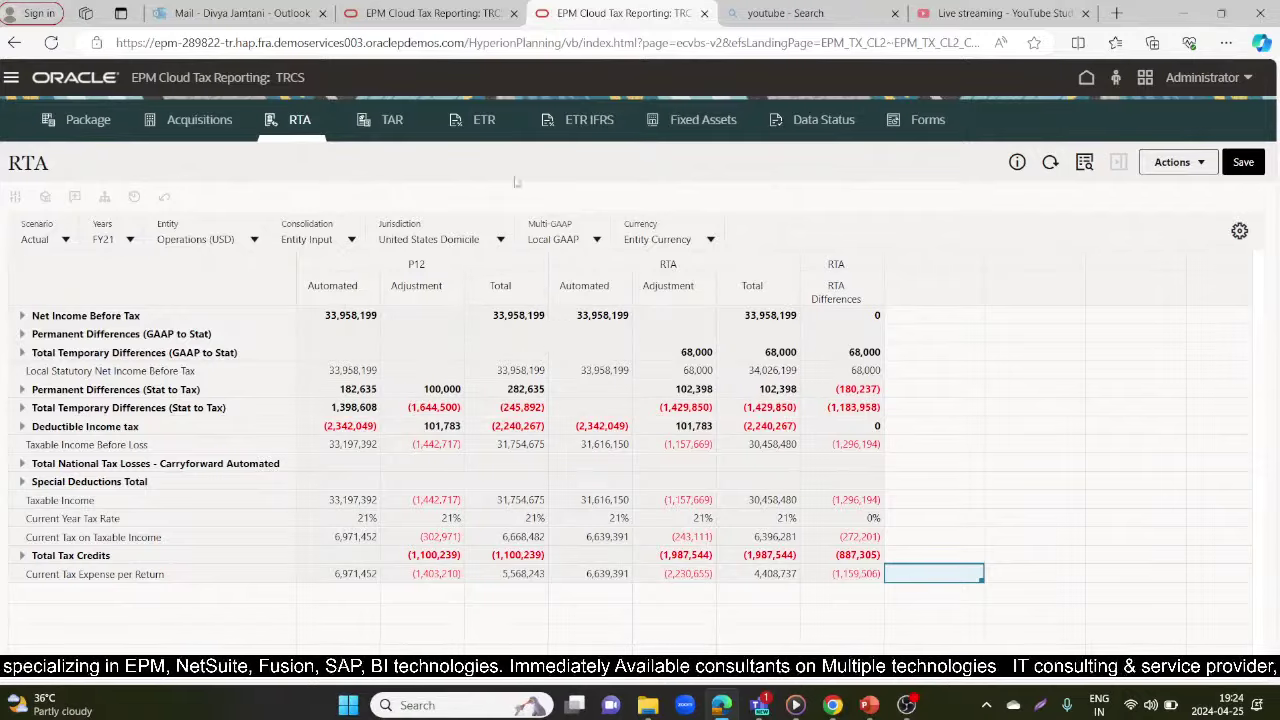
Open the RTA form, set its year to FY22 and examine the RTA Differences value for Current Tax Expense per Return
left_click(443, 15)
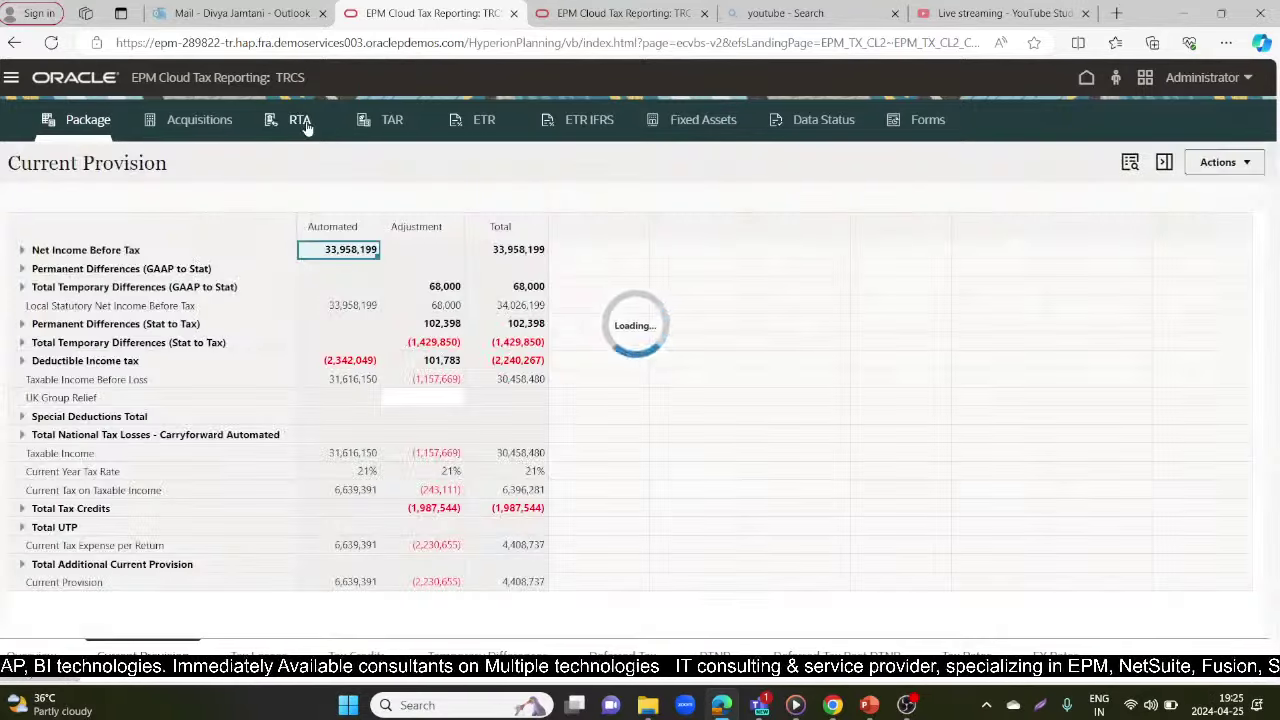
left_click(300, 121)
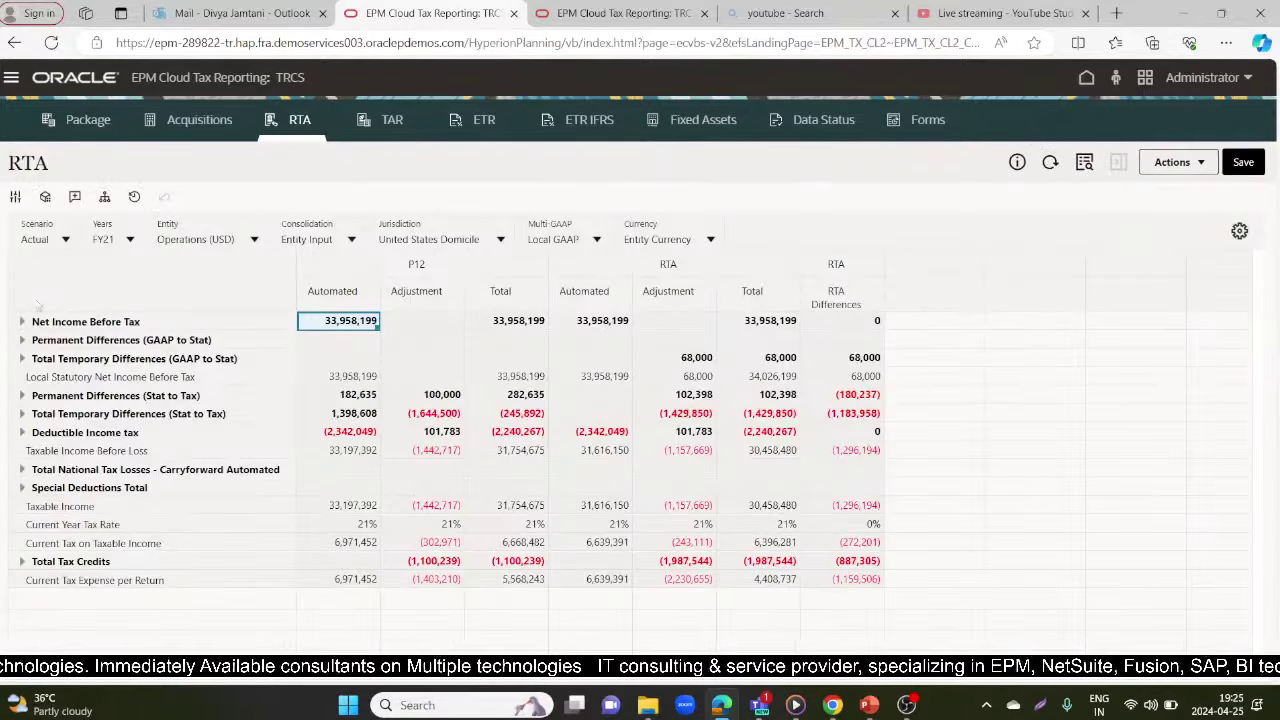
left_click(127, 240)
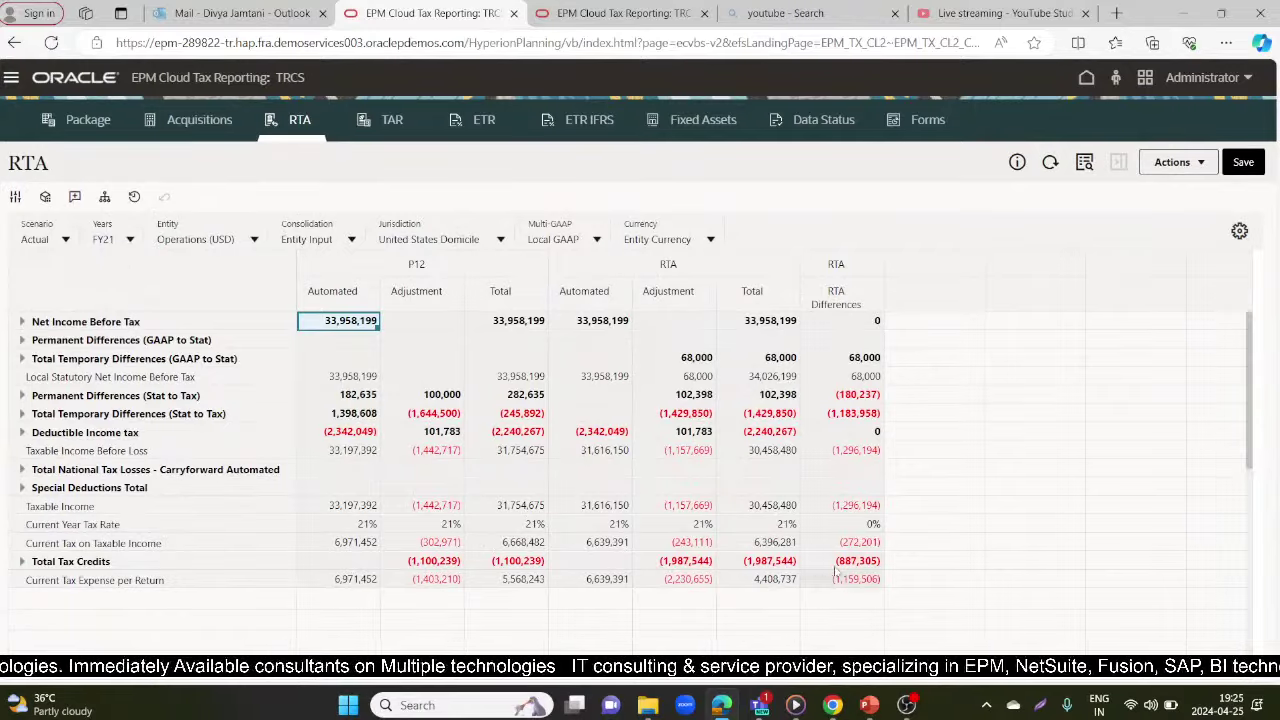
left_click(129, 240)
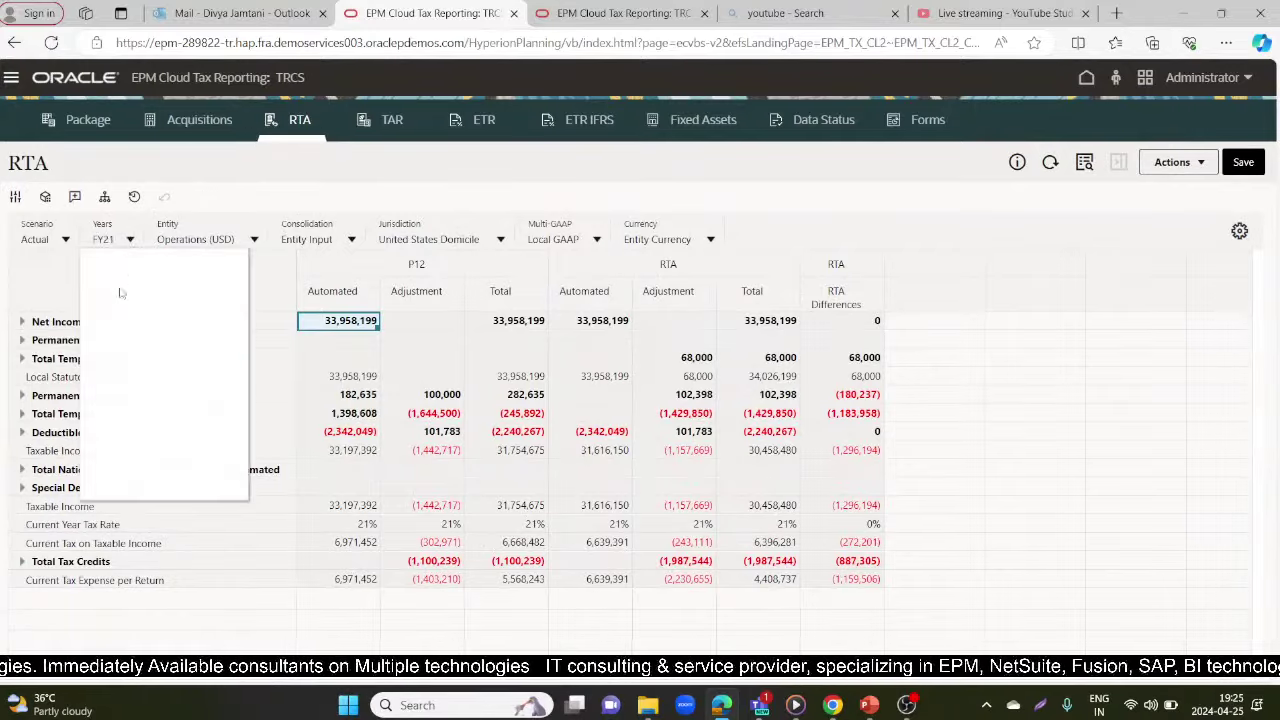
left_click(96, 461)
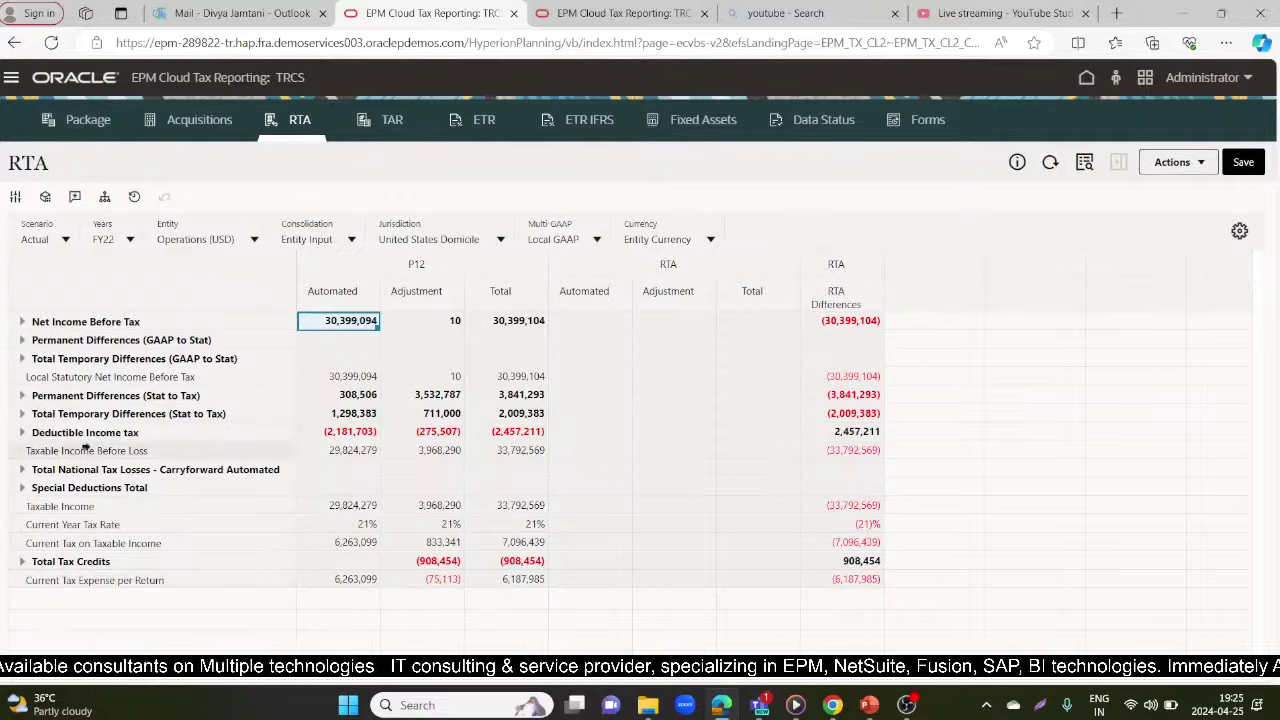
left_click(822, 580)
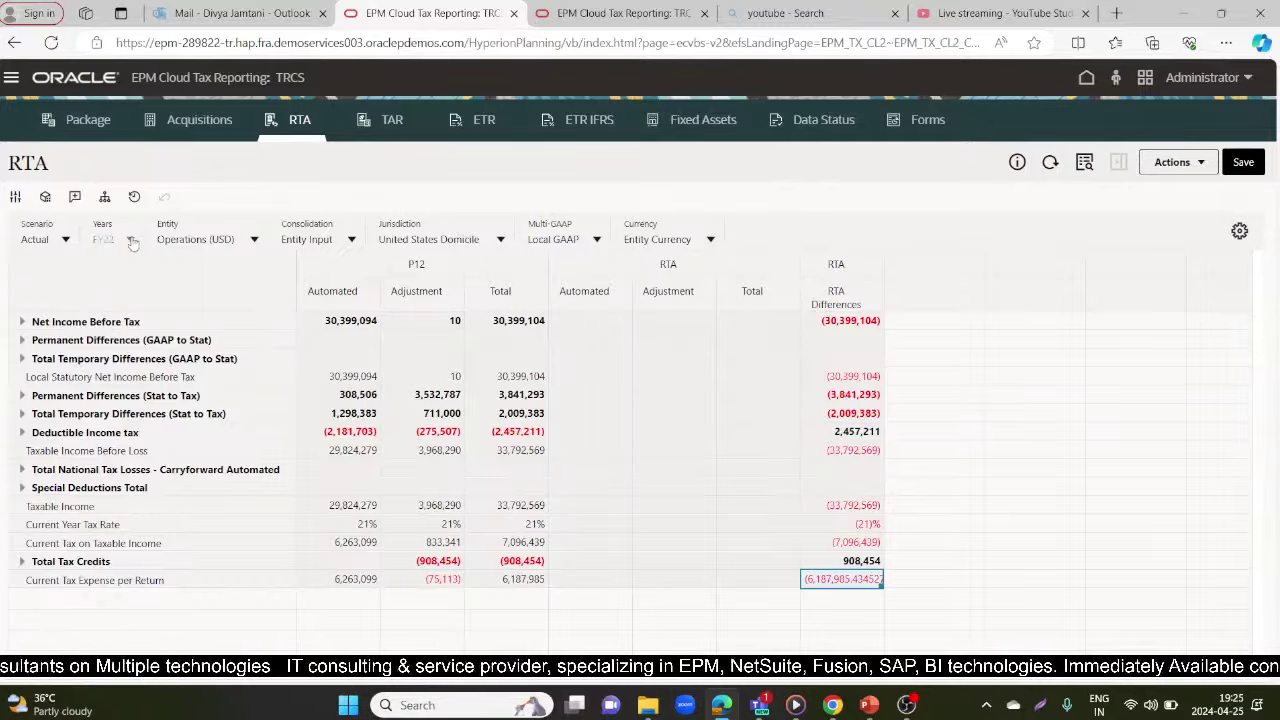
left_click(1088, 77)
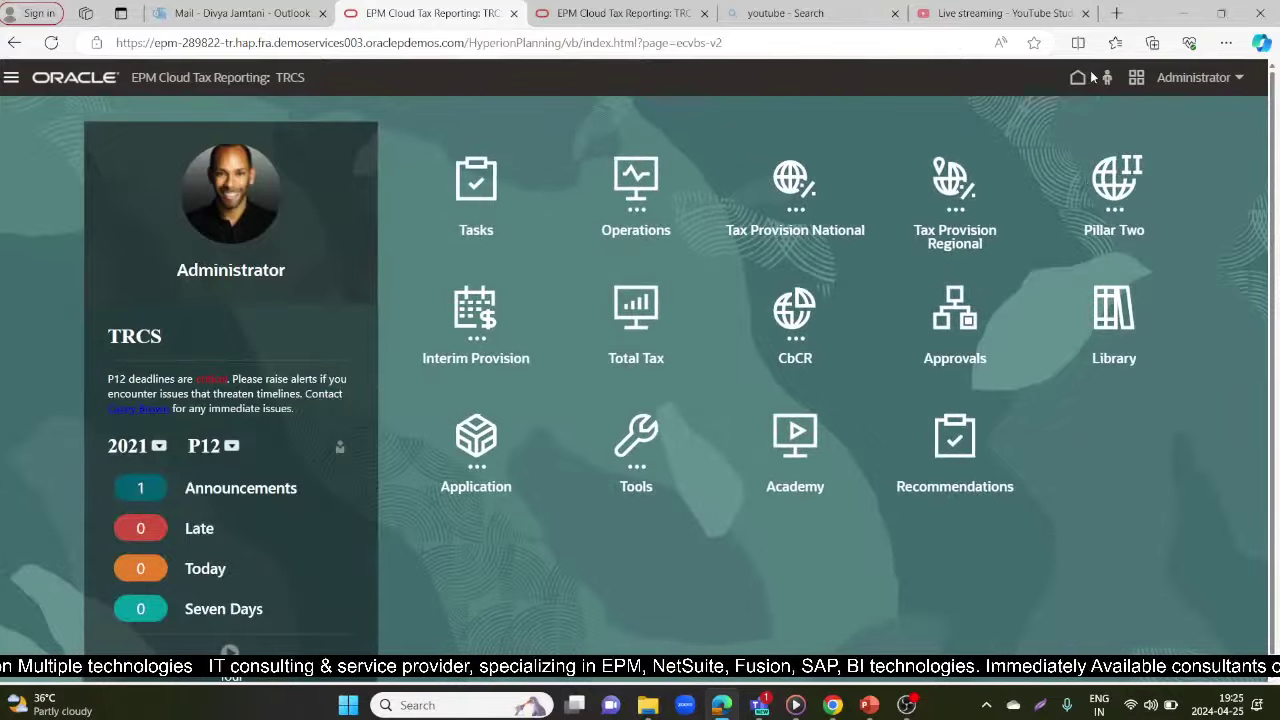
Switch to the RTA (1) presentation in PowerPoint and review the RTA Automation slides
mouse_move(869, 706)
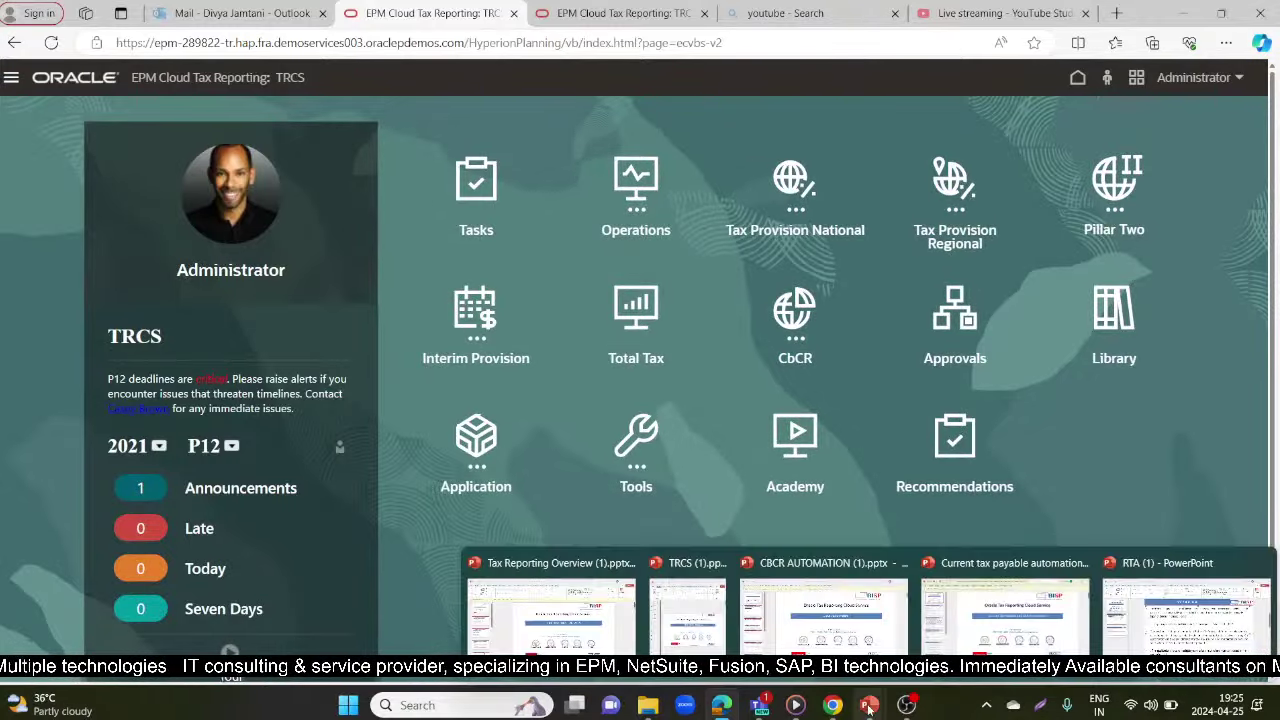
left_click(1185, 600)
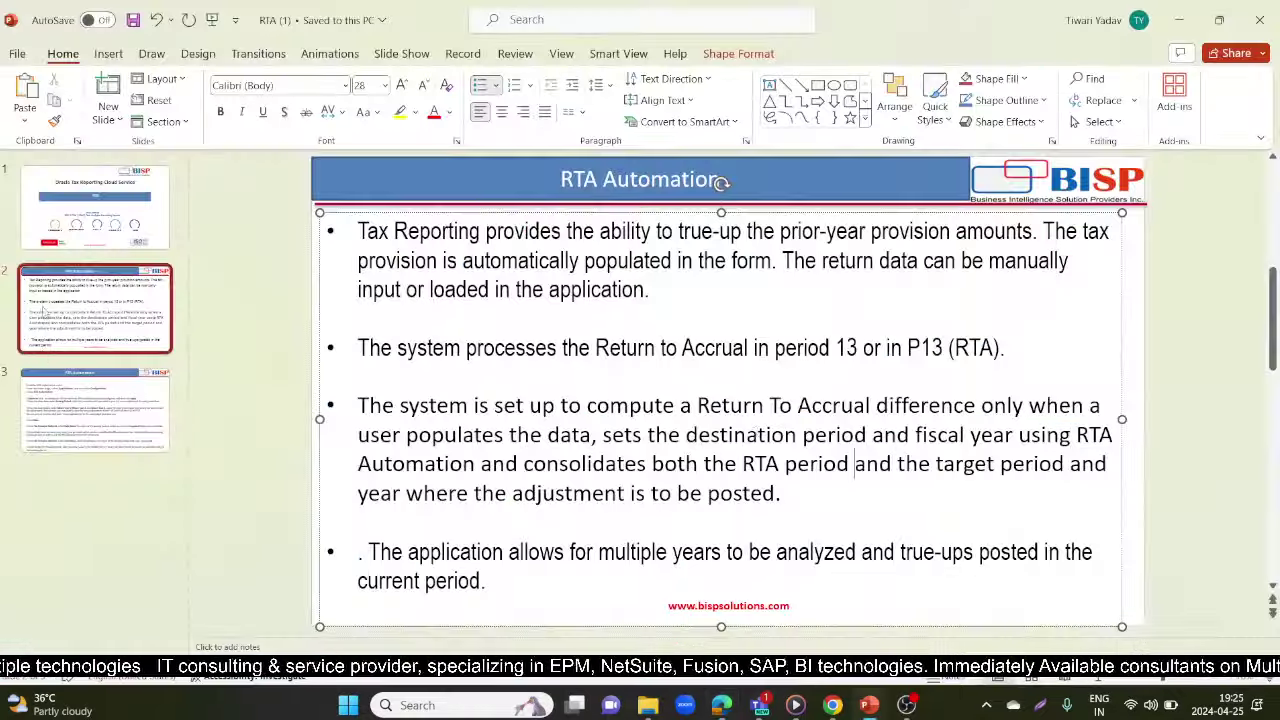
scroll(720, 400, "down", 3)
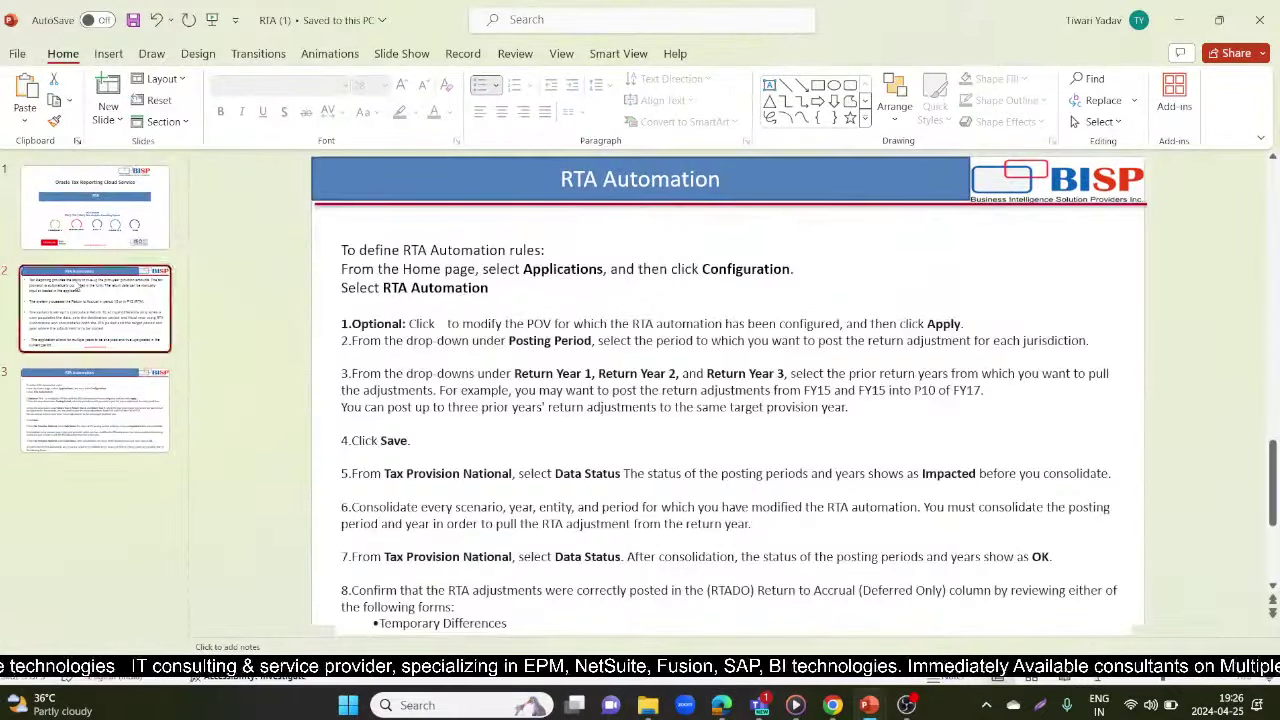
scroll(728, 400, "up", 3)
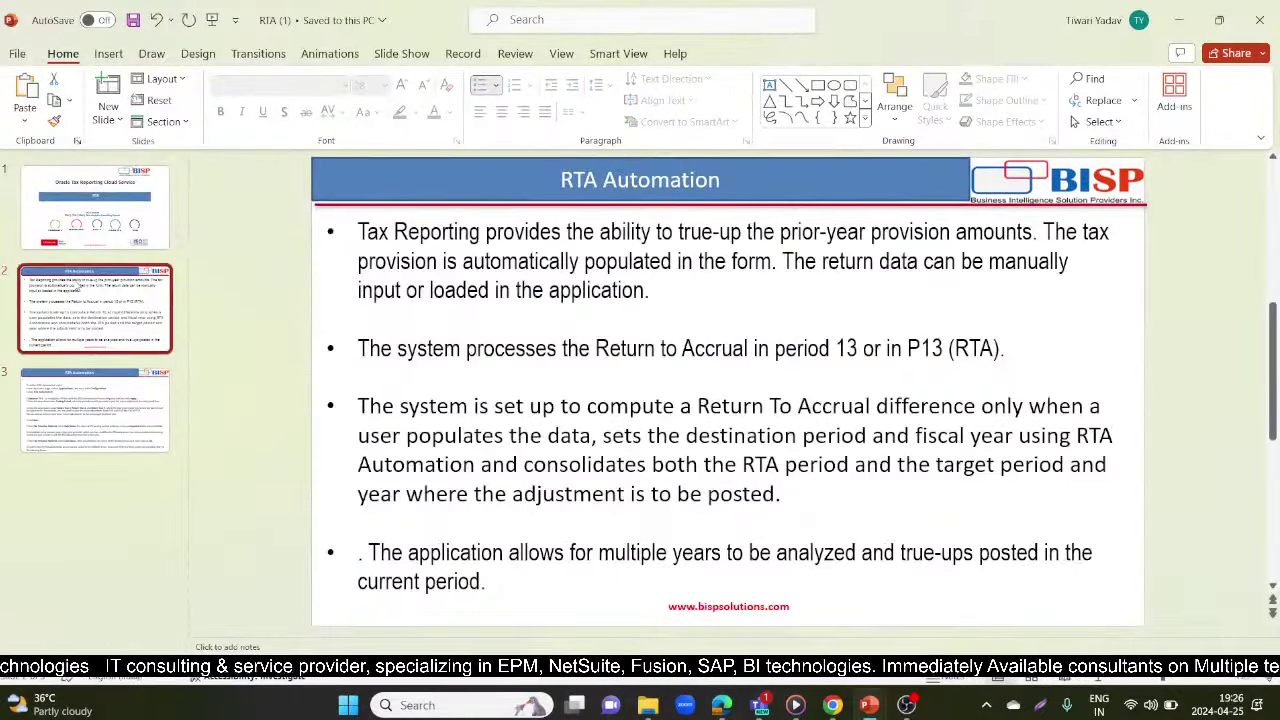